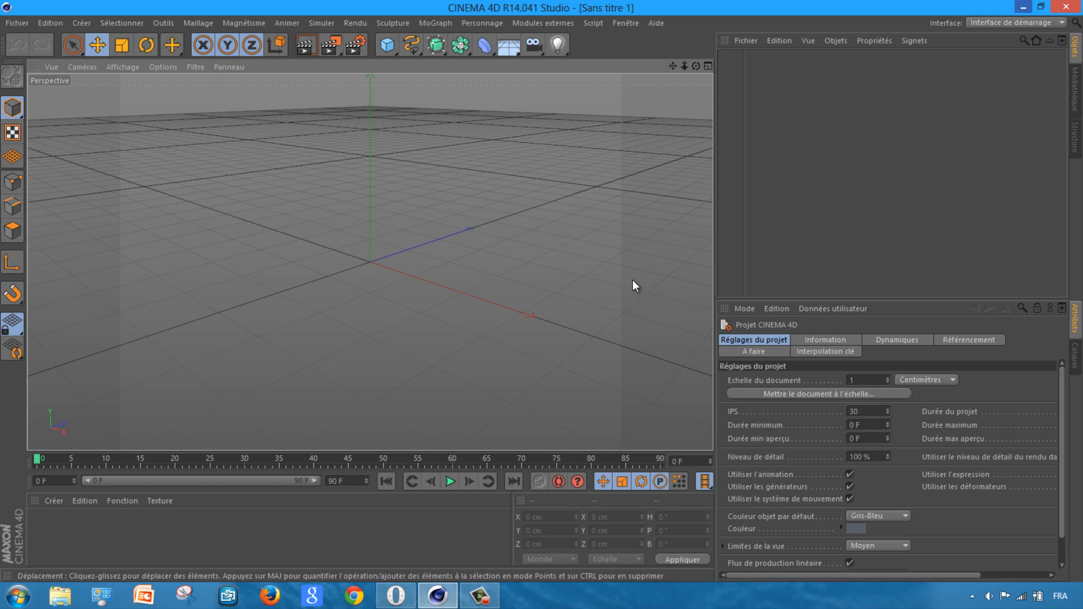
# Check the file type of the Rundfunk - Turn Around audio file on the desktop in its properties
pyautogui.click(1026, 7)
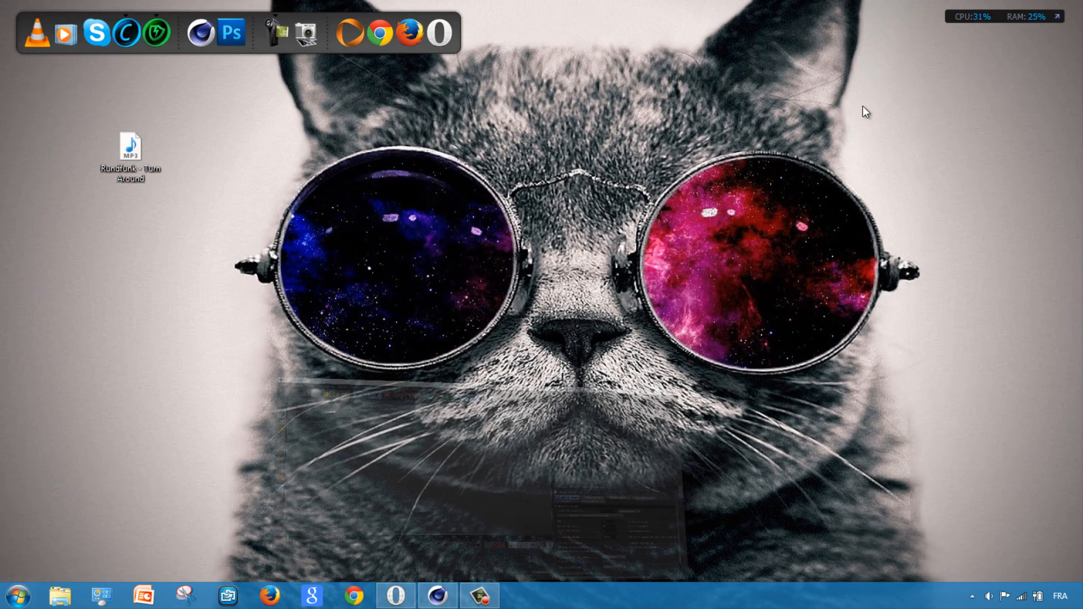
pyautogui.moveTo(149, 169); pyautogui.dragTo(182, 228)
pyautogui.moveTo(97, 279); pyautogui.dragTo(188, 178)
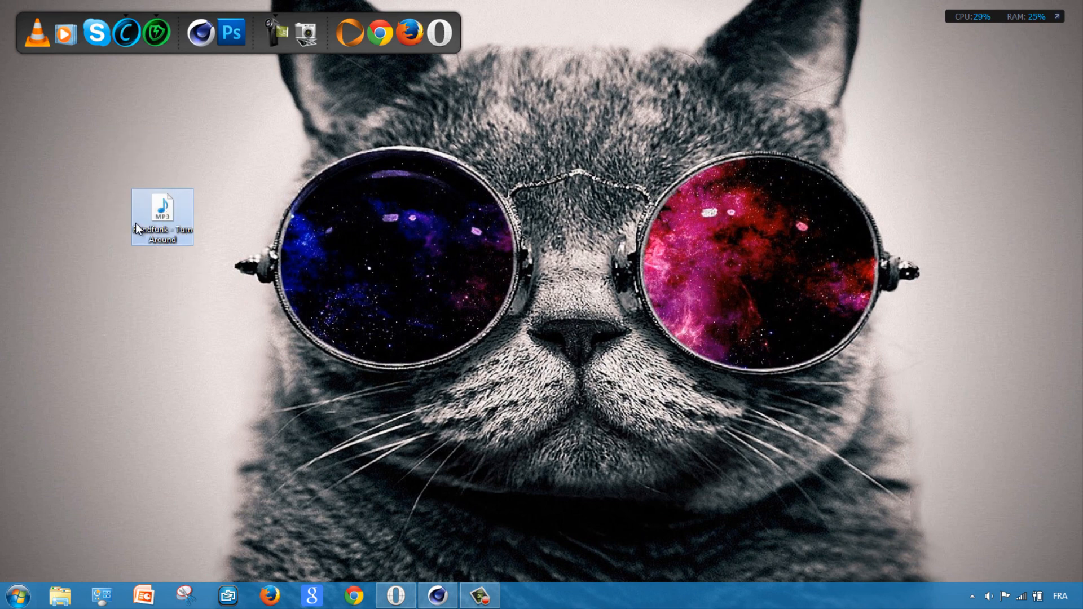
pyautogui.rightClick(153, 215)
pyautogui.click(205, 518)
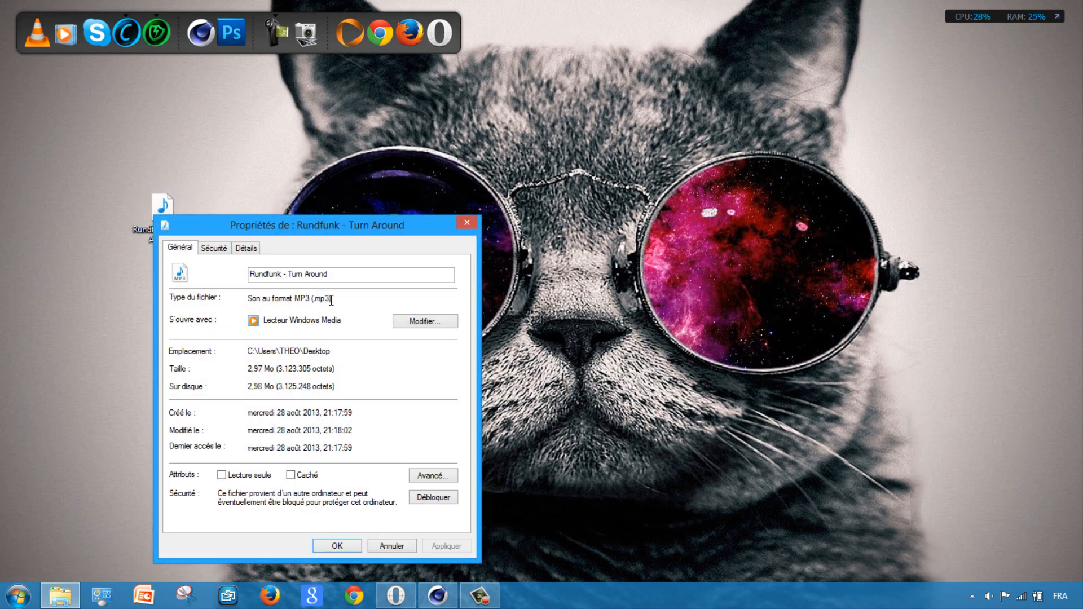
pyautogui.click(466, 225)
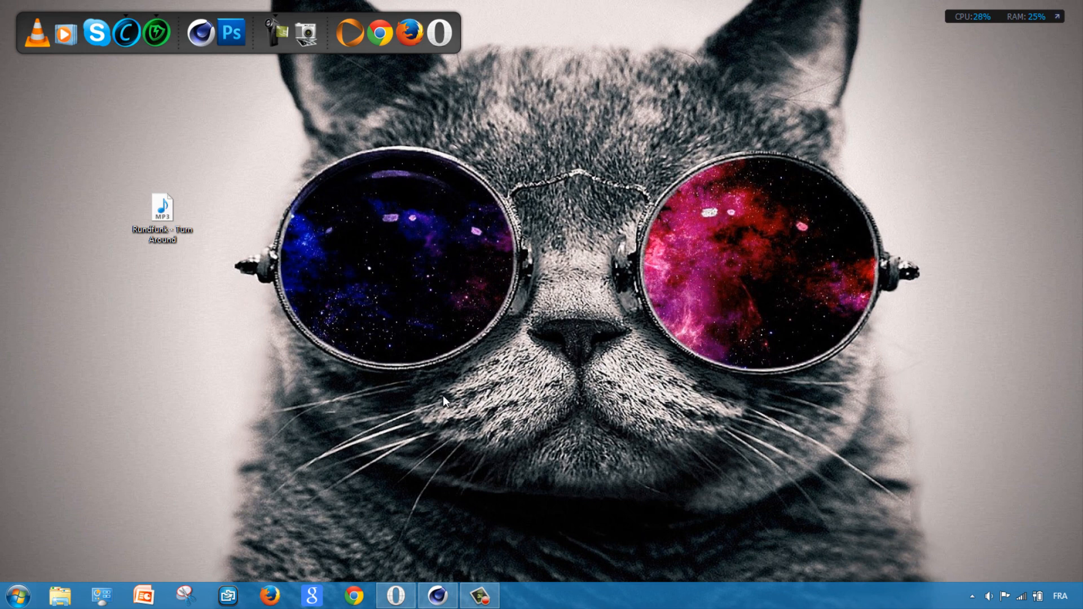
# Switch to Opera and choose Rundfunk - Turn Around.mp3 from the desktop as the file to convert on media.io
pyautogui.click(396, 595)
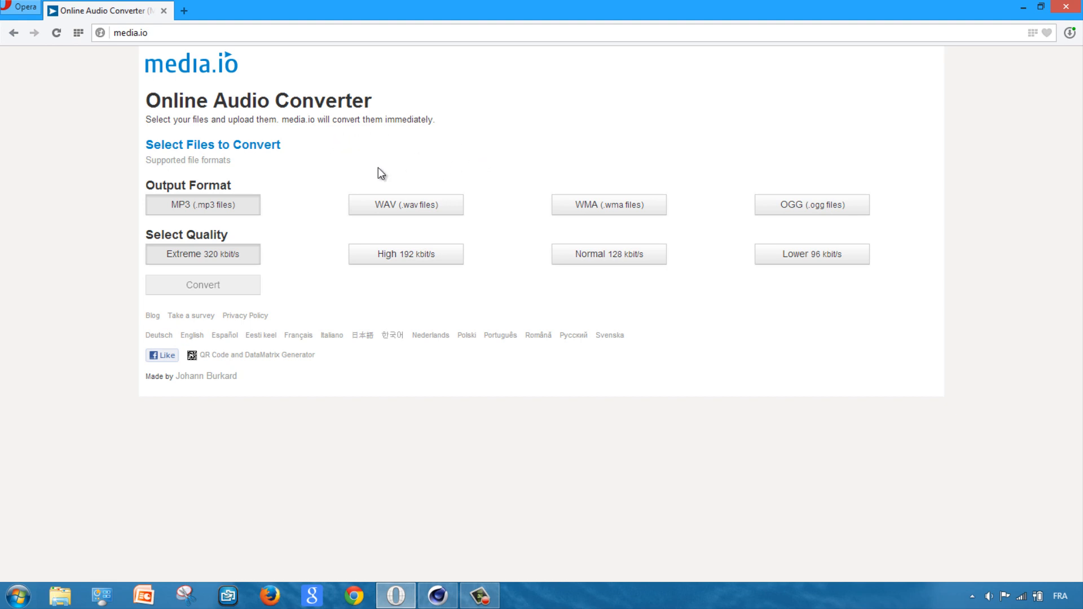
pyautogui.click(241, 150)
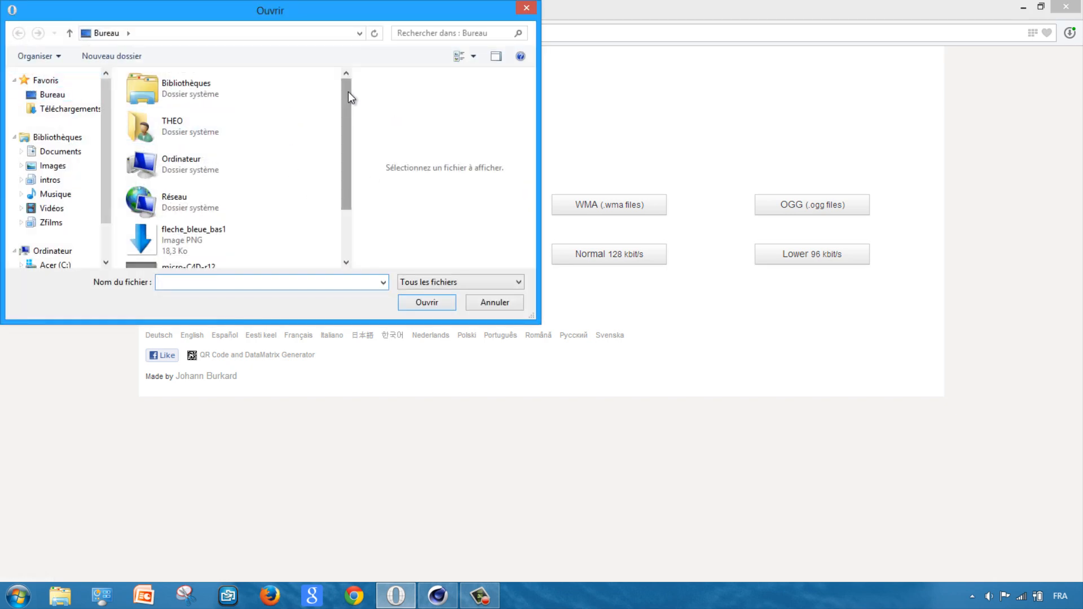
pyautogui.moveTo(347, 91); pyautogui.dragTo(351, 151)
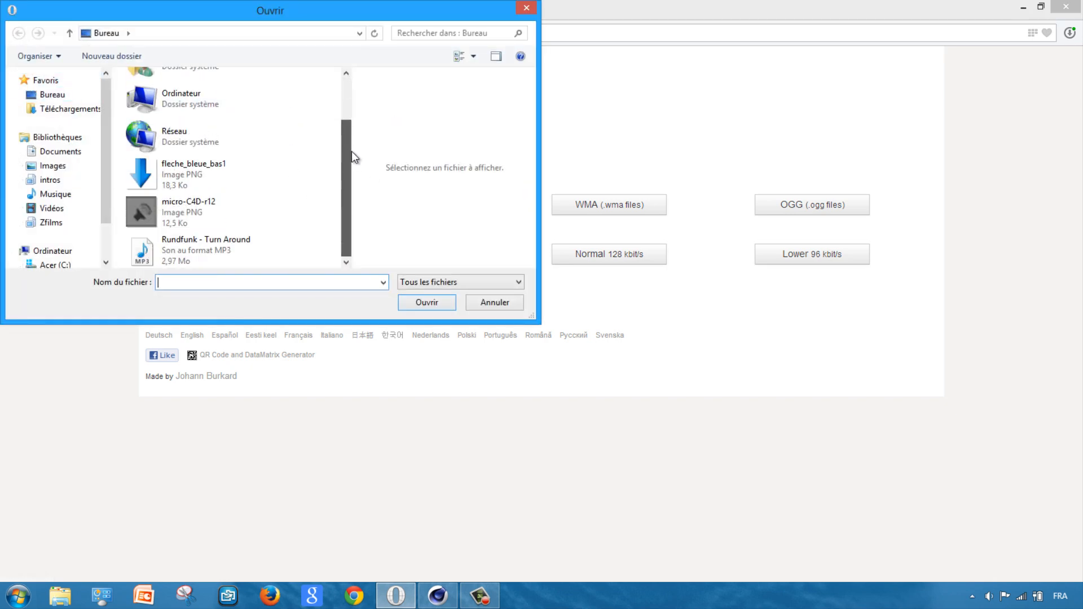
pyautogui.click(152, 251)
pyautogui.click(426, 305)
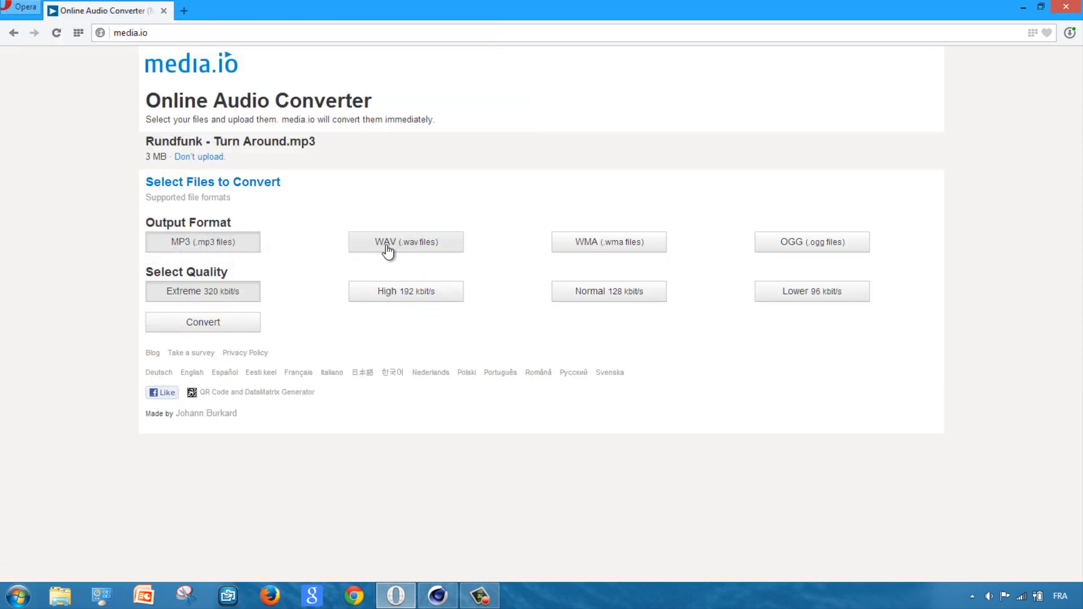
# Start converting the chosen MP3 to WAV and try to leave the converter page
pyautogui.click(418, 248)
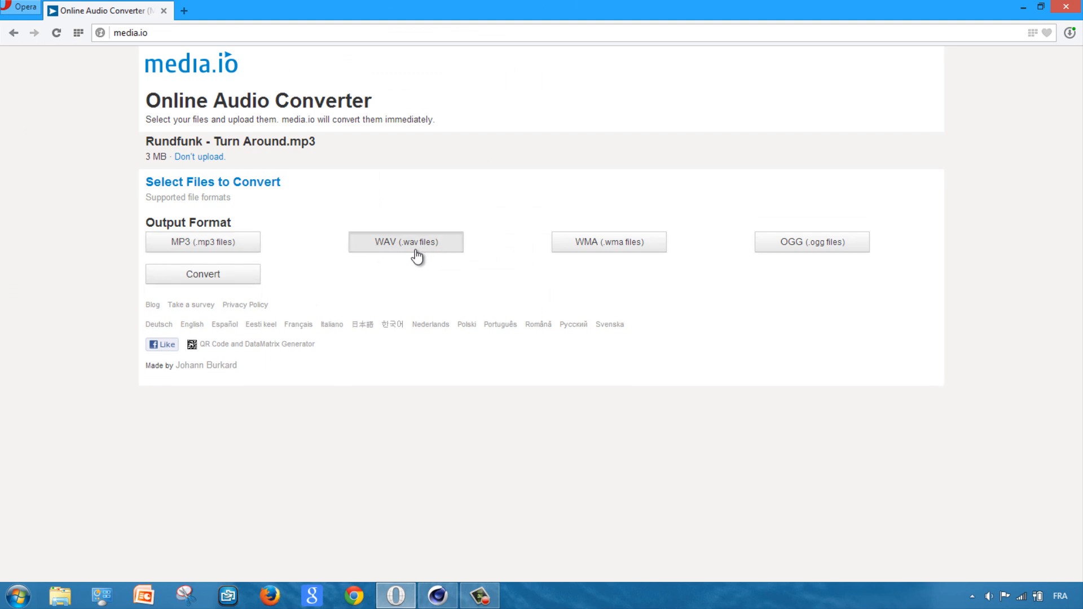
pyautogui.click(201, 276)
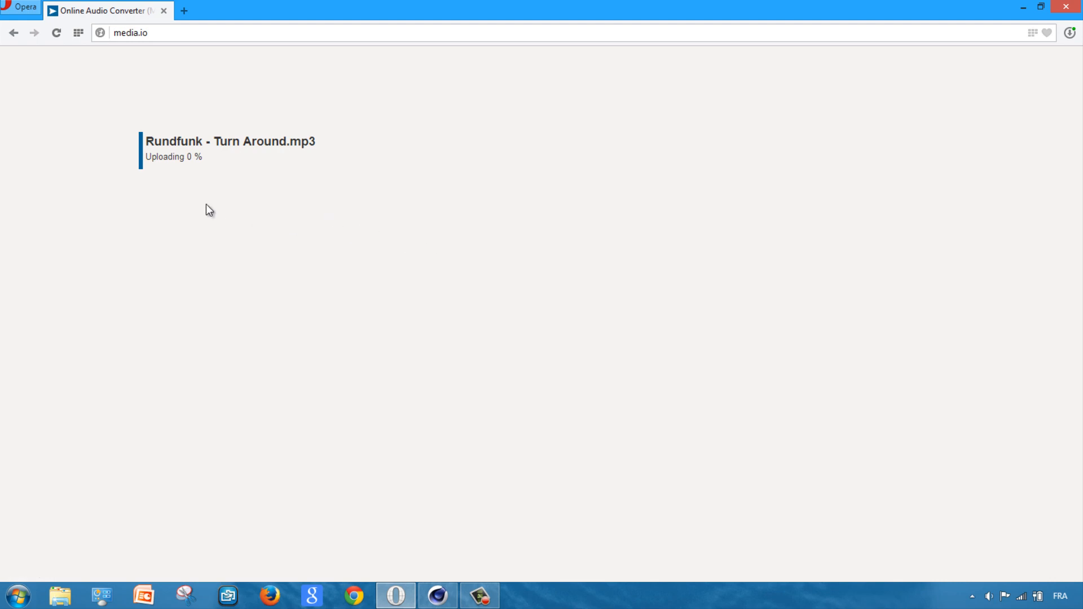
pyautogui.click(13, 32)
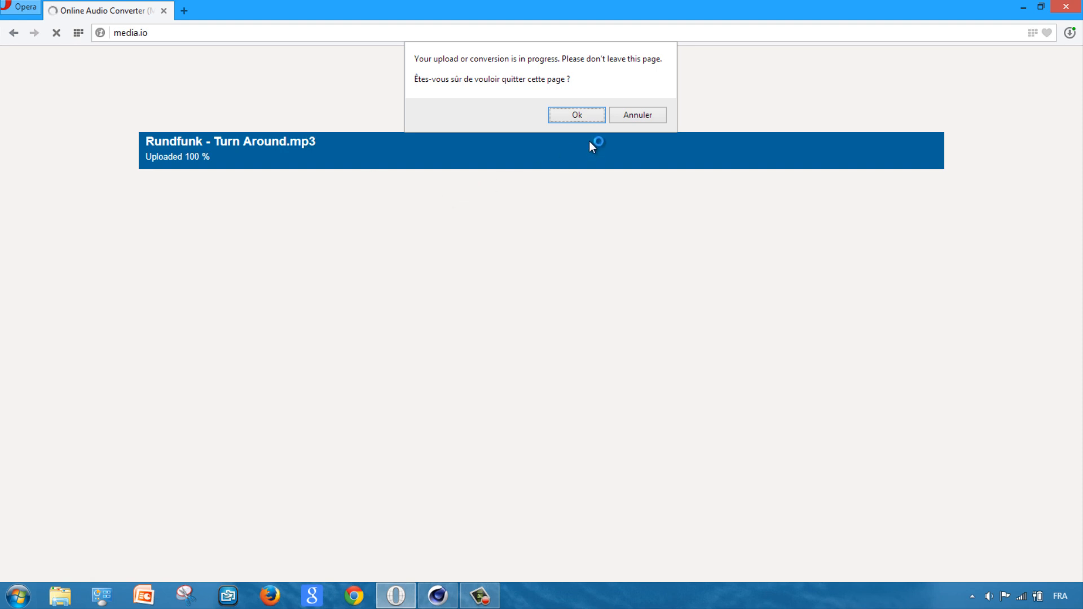
pyautogui.click(622, 118)
pyautogui.press('Return')
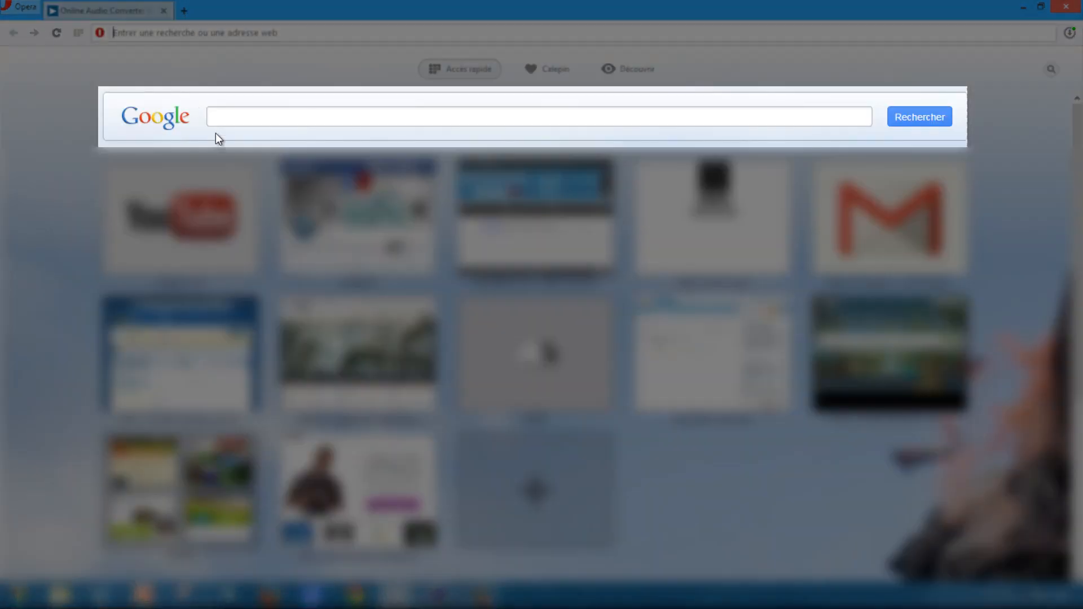
# Search Google for "mp3 to wav", look through the converter results and close the browser
pyautogui.click(242, 121)
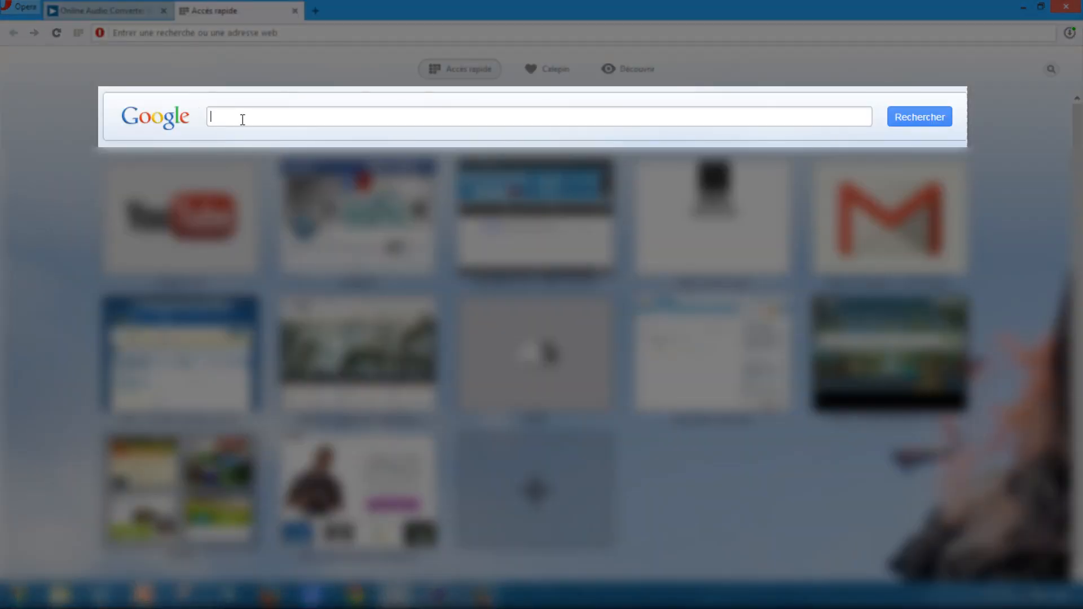
pyautogui.write('mp3 to wav')
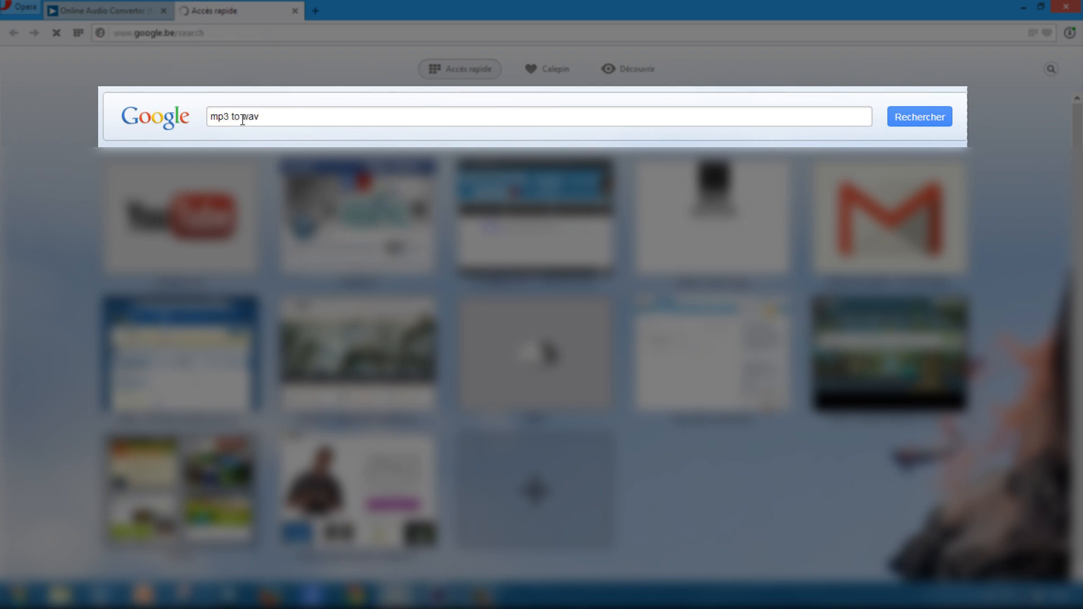
pyautogui.press('Return')
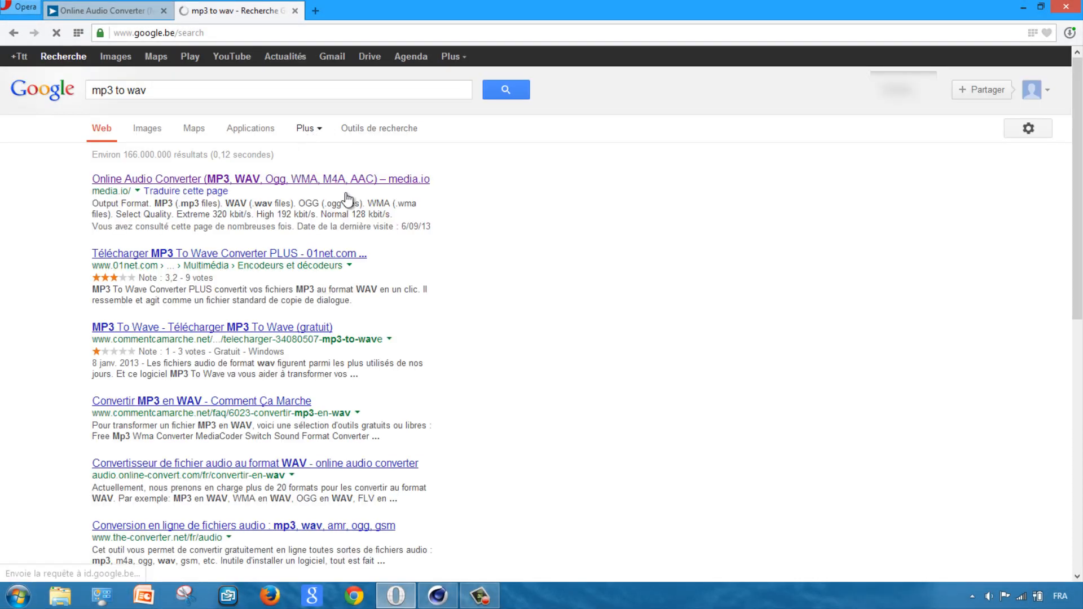
pyautogui.scroll(-2, 520, 280)
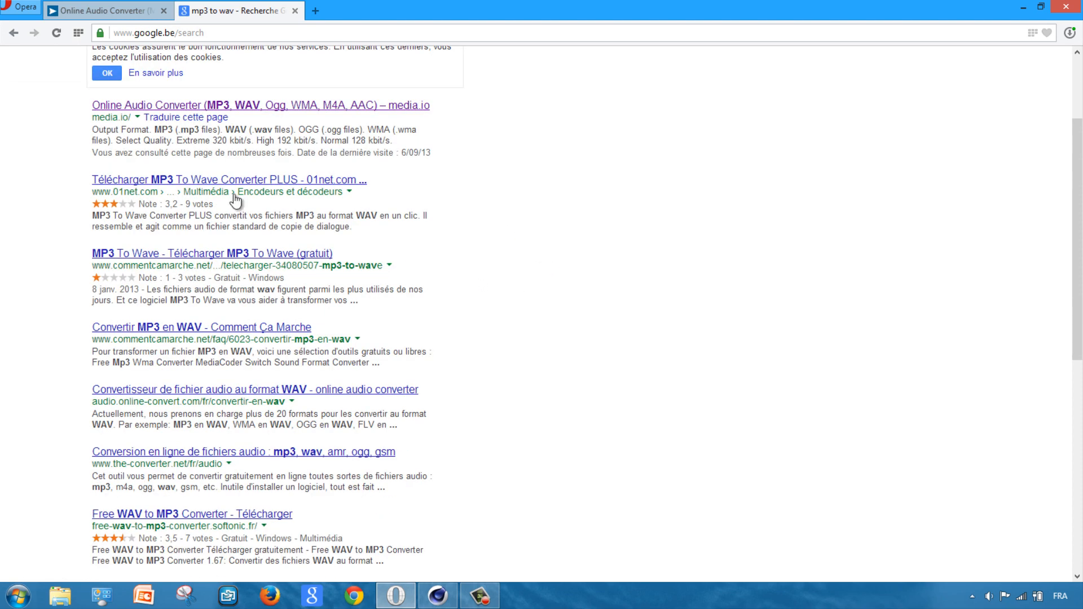
pyautogui.scroll(2, 530, 267)
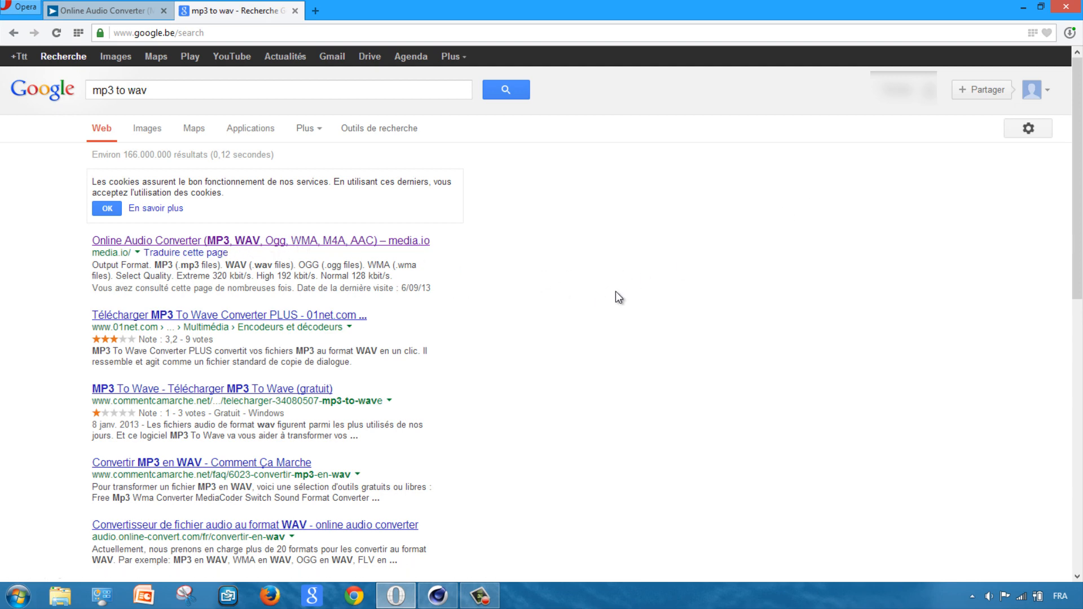
pyautogui.click(1070, 4)
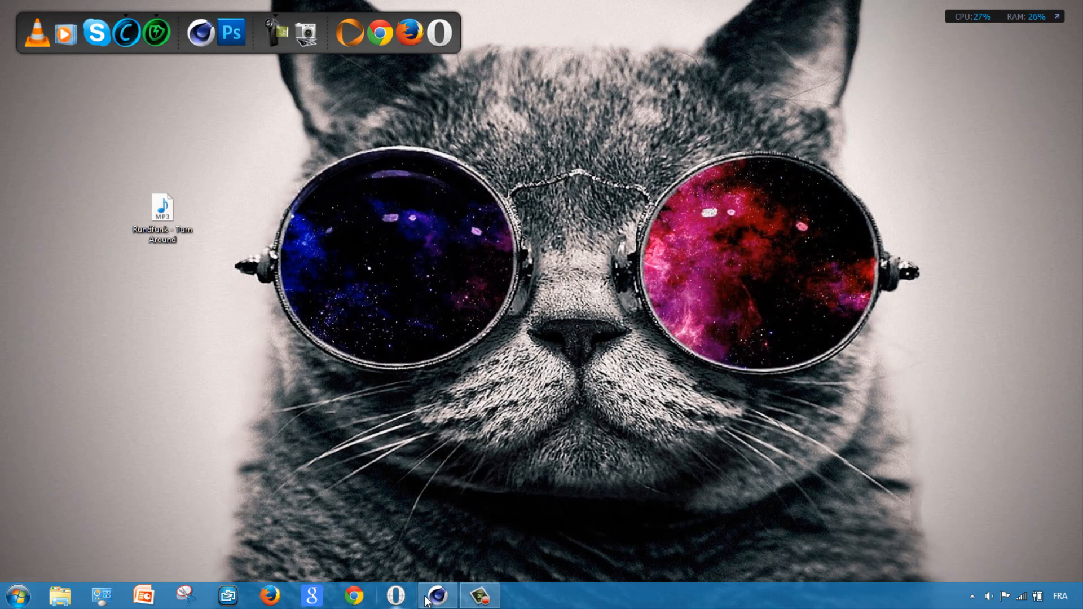
# Switch to CINEMA 4D and set the render output to the HDV/HDTV 720 29.97 preset with Toutes les images
pyautogui.click(427, 598)
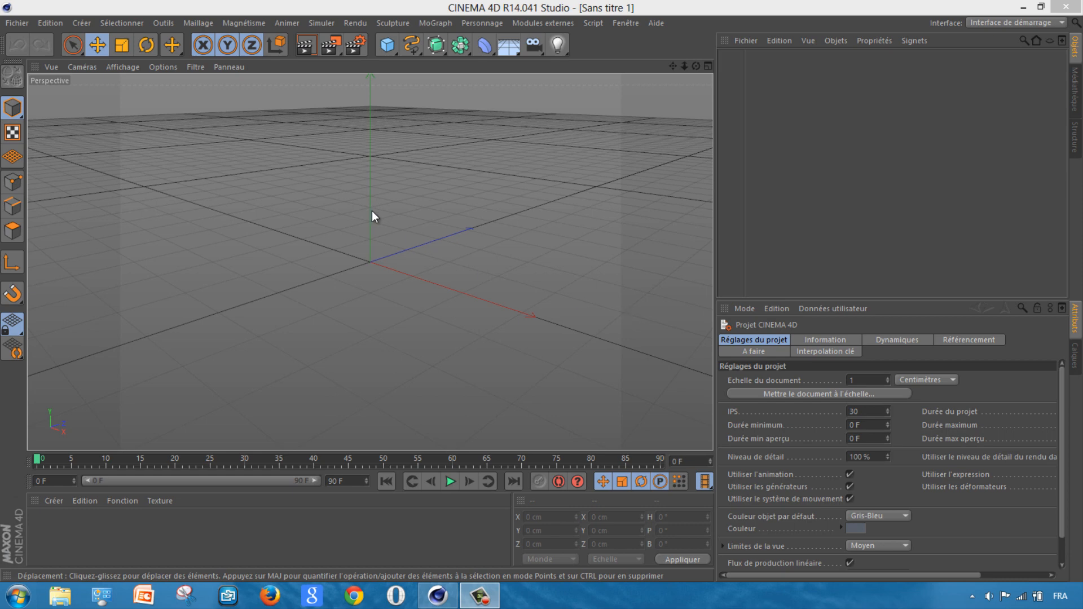
pyautogui.click(355, 50)
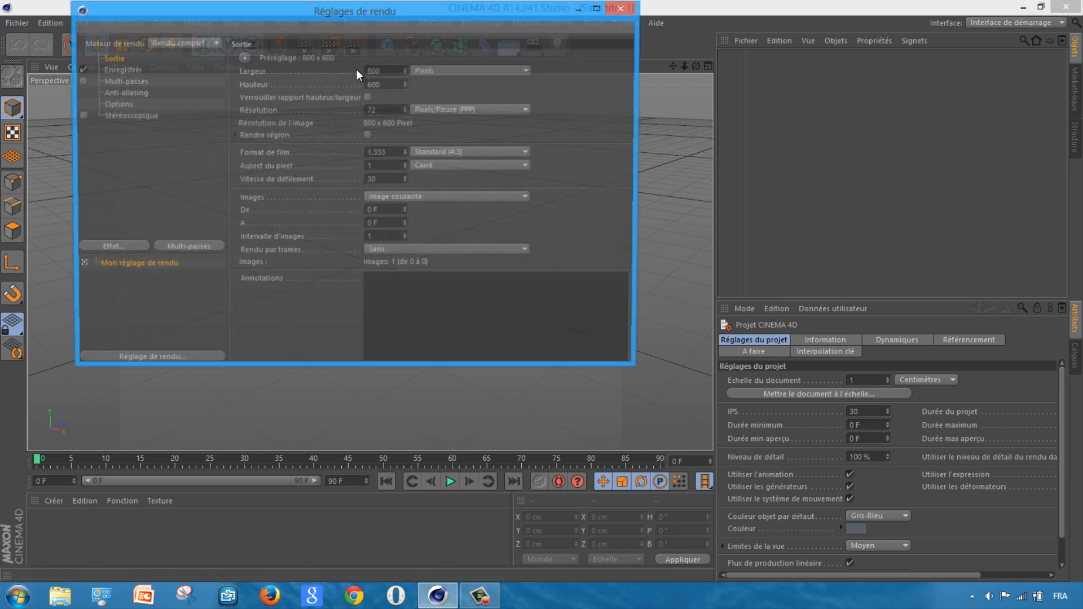
pyautogui.moveTo(347, 23); pyautogui.dragTo(442, 70)
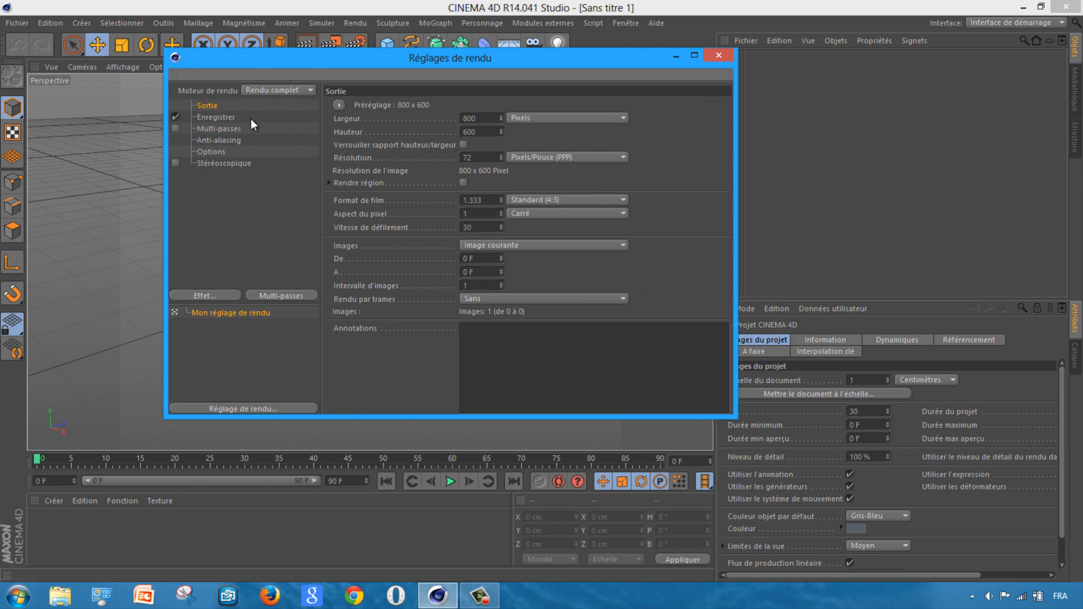
pyautogui.click(339, 105)
pyautogui.moveTo(348, 146)
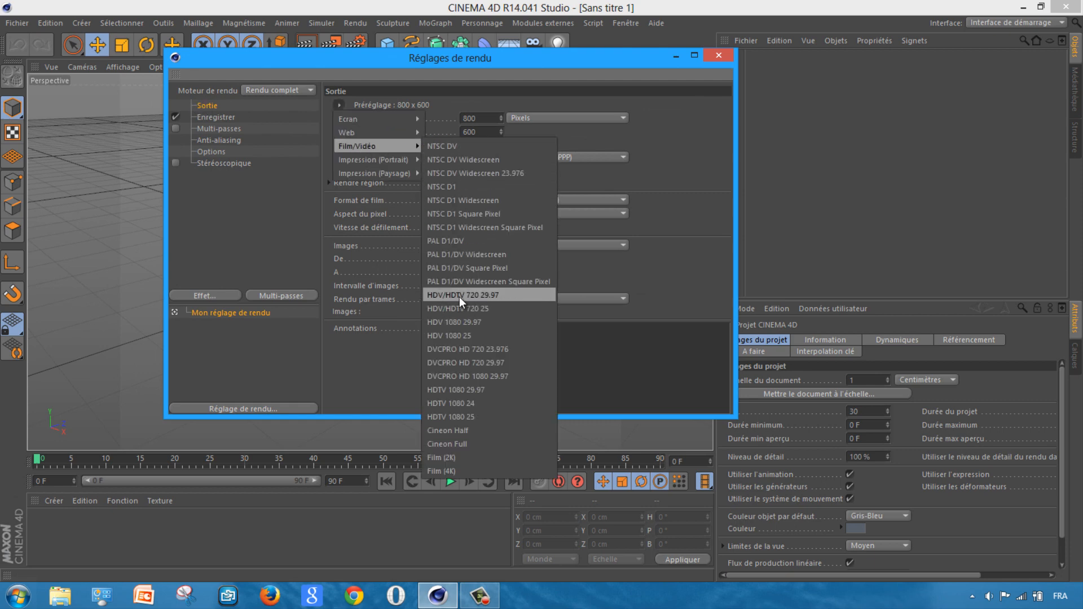
pyautogui.click(496, 295)
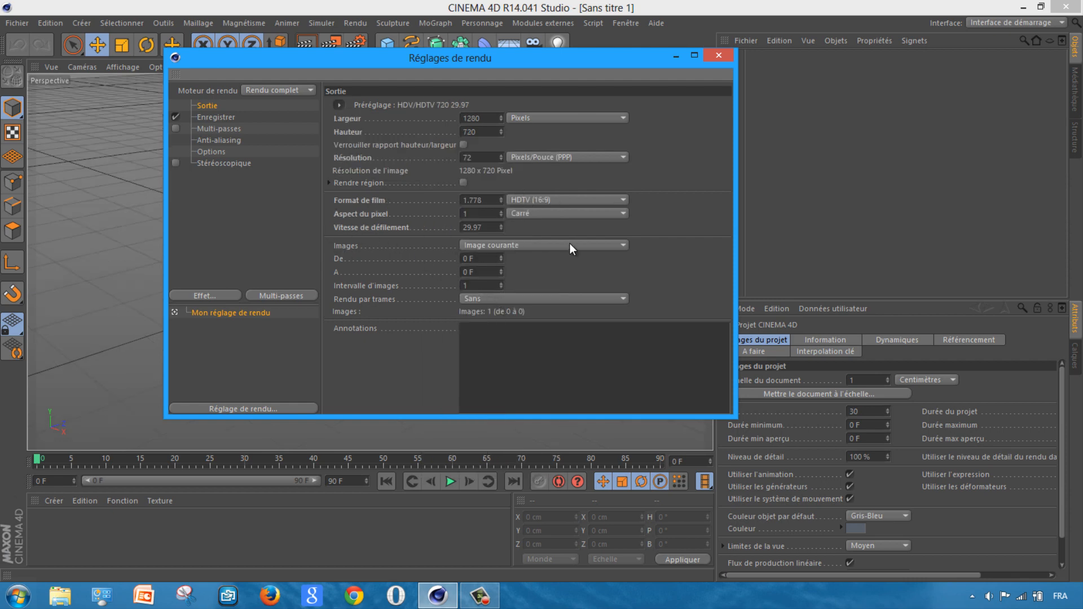
pyautogui.click(570, 245)
pyautogui.click(489, 289)
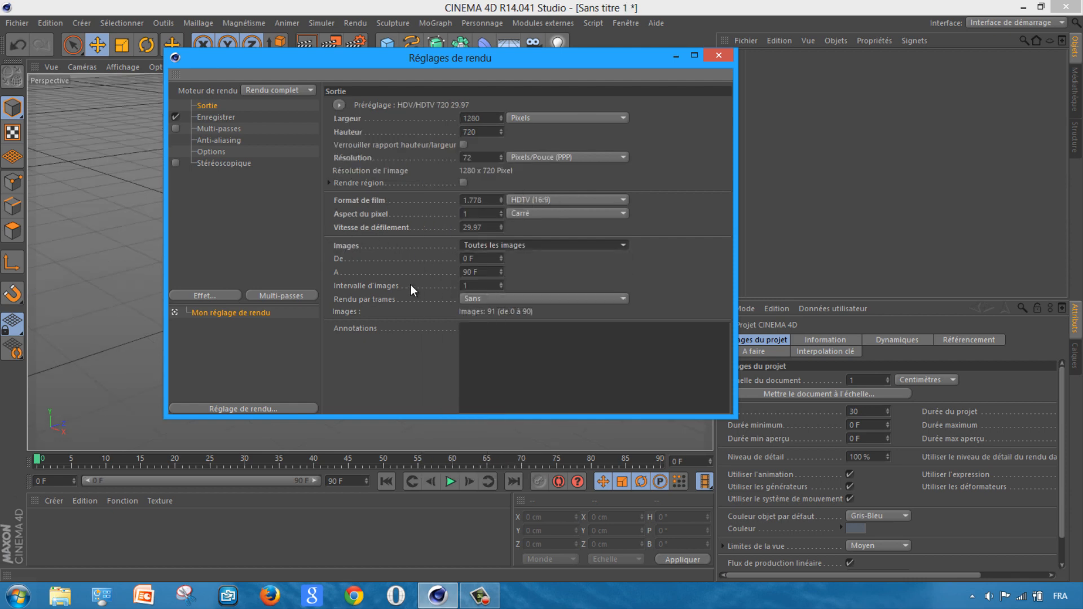
# Set the render to save to the desktop as "intro tuto" in the Film AVI format
pyautogui.click(212, 118)
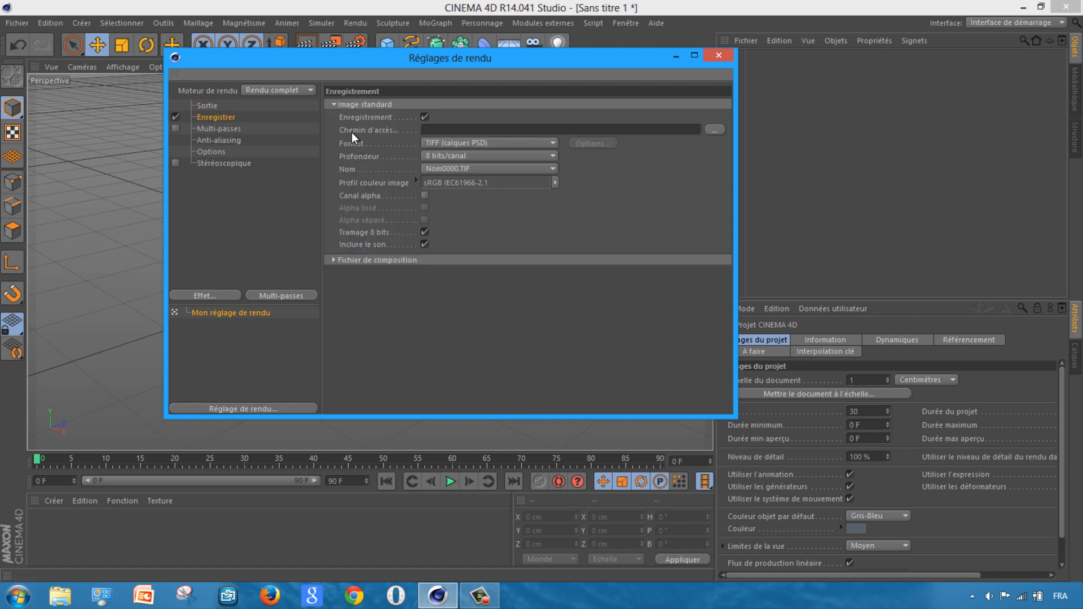
pyautogui.click(714, 129)
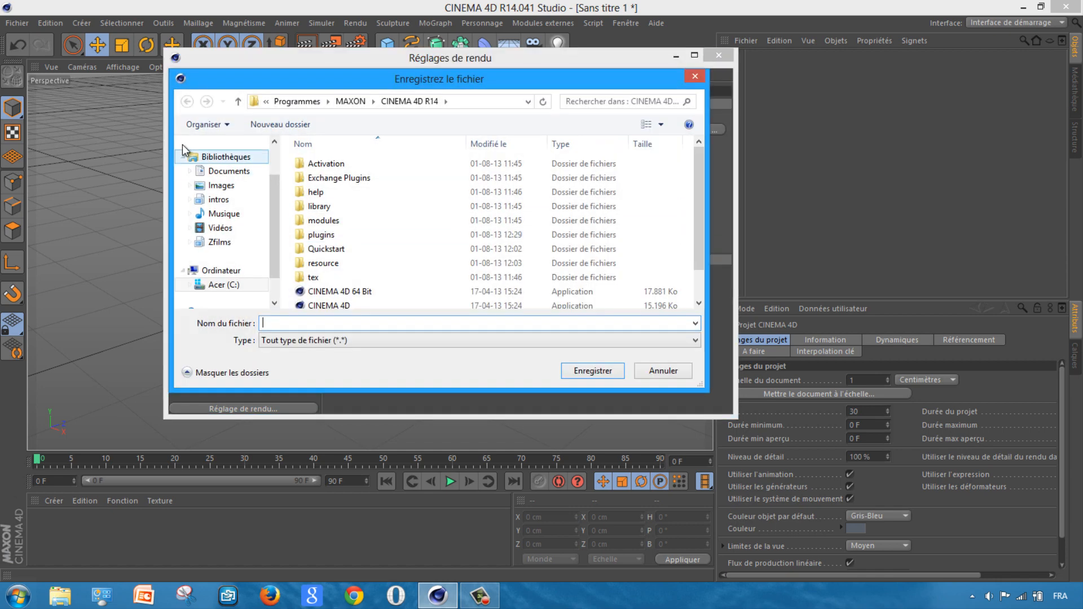
pyautogui.scroll(2, 262, 182)
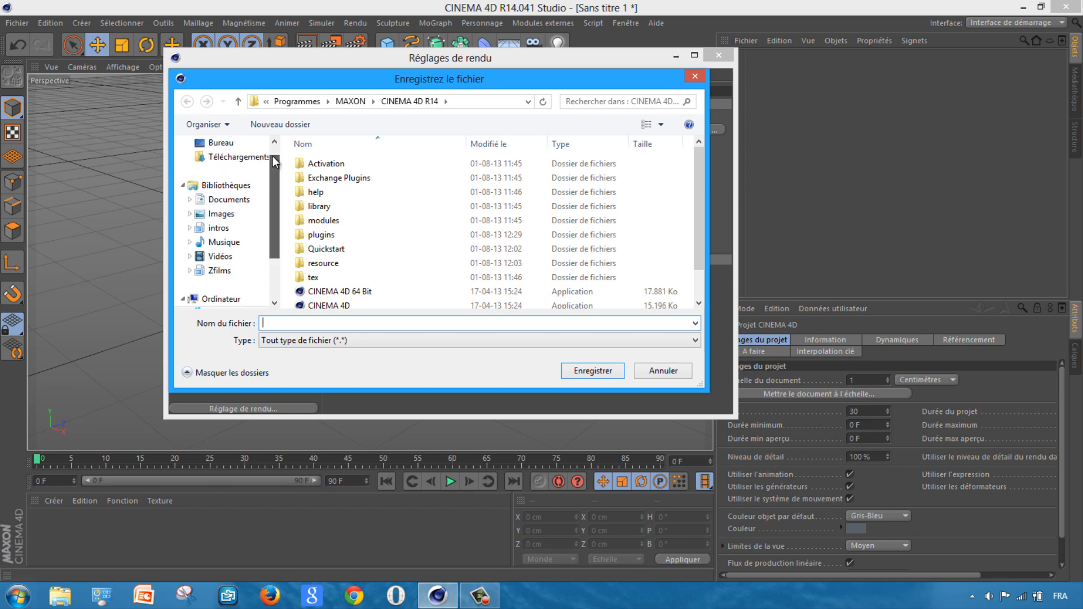
pyautogui.click(221, 163)
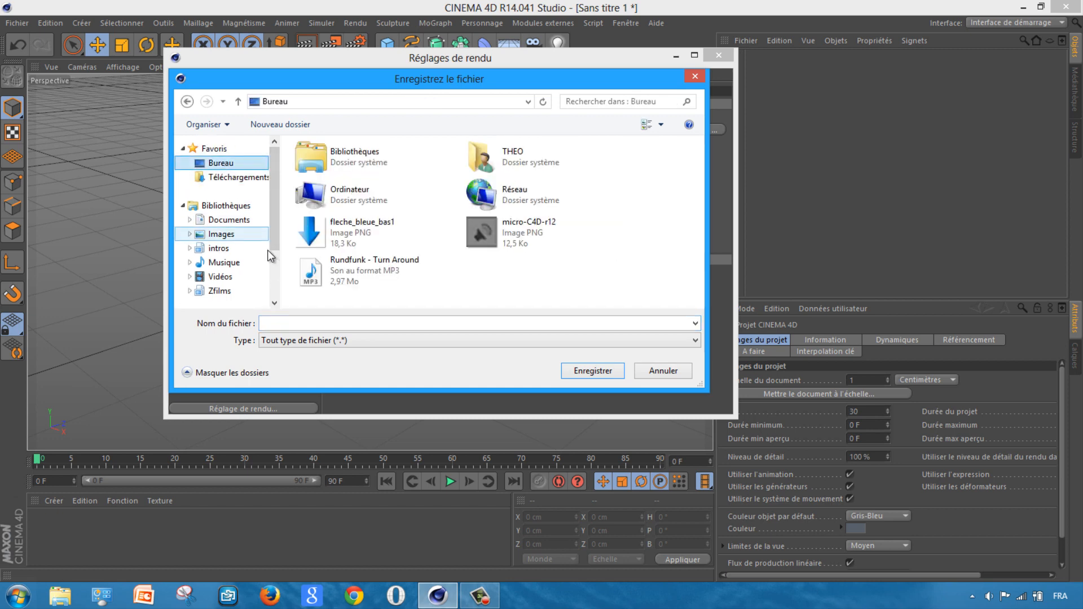
pyautogui.click(325, 323)
pyautogui.write('intro ')
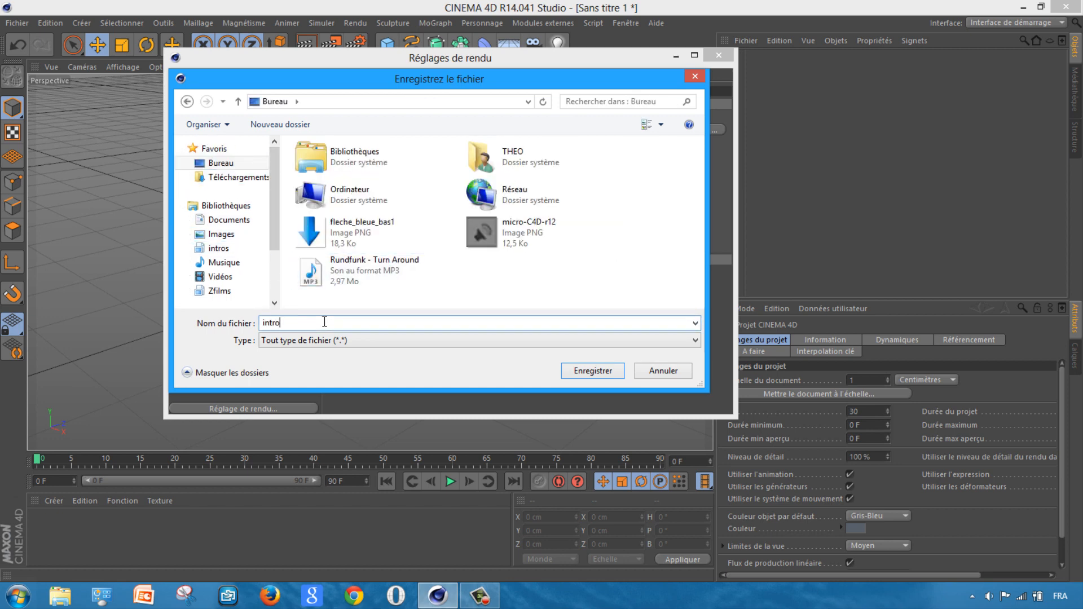
pyautogui.write('tuto')
pyautogui.click(594, 373)
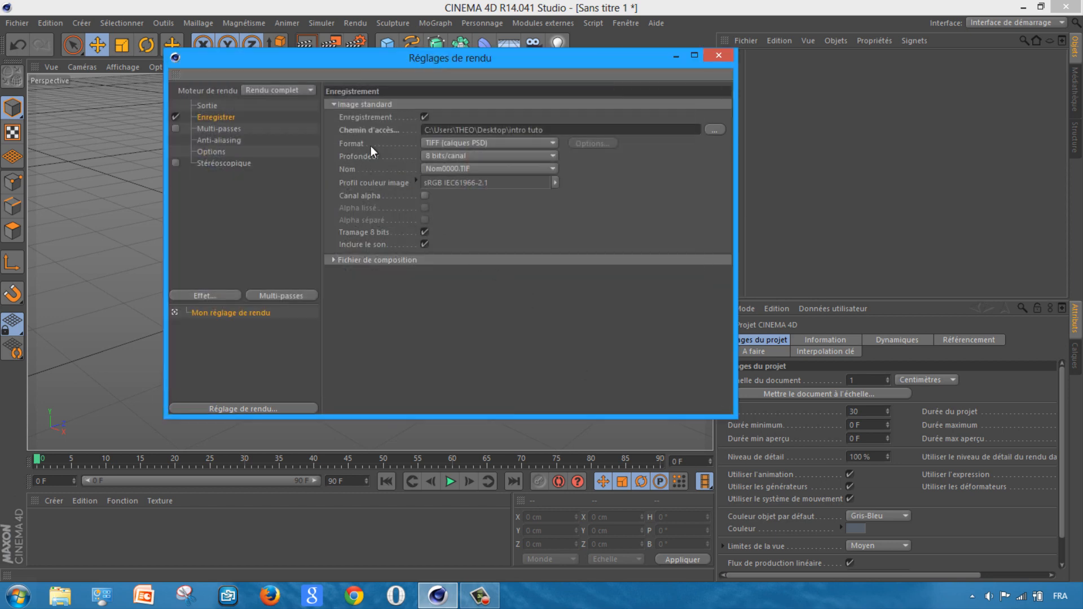
pyautogui.click(456, 143)
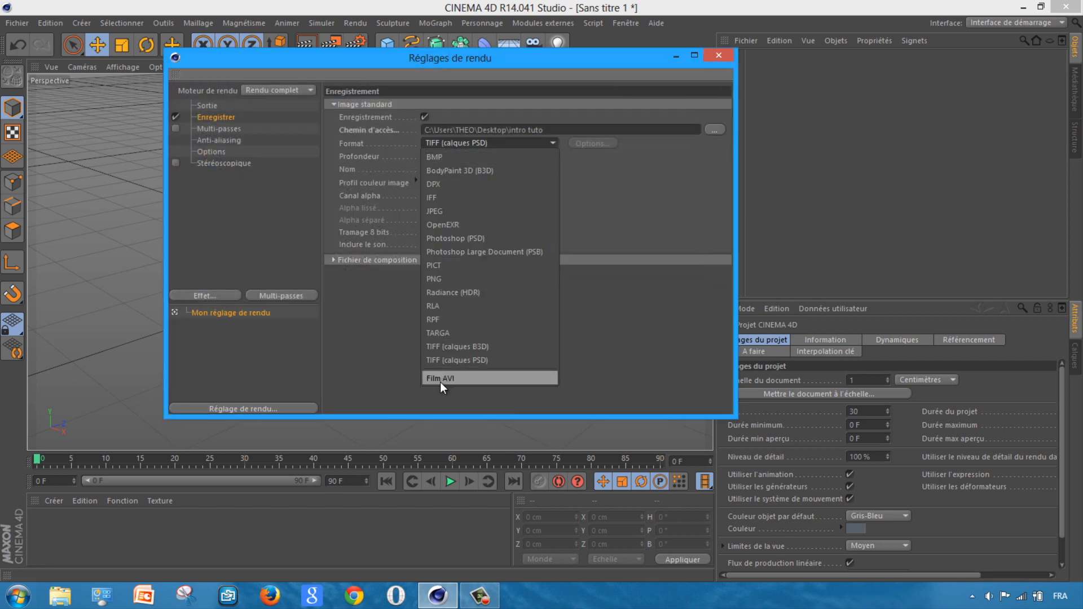
pyautogui.click(502, 382)
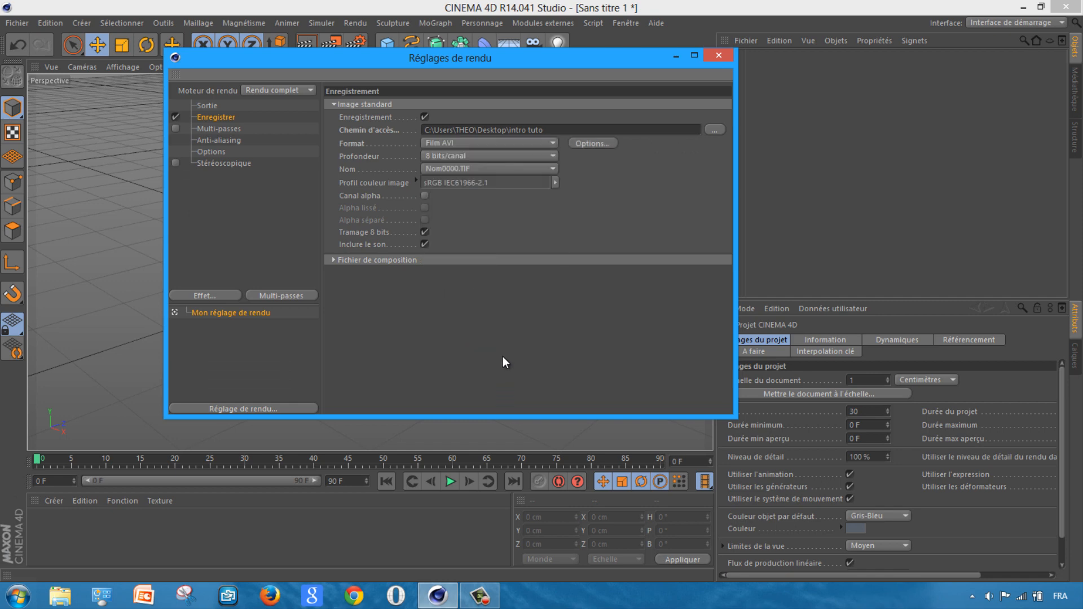
# Set the render's anti-aliasing to Au mieux
pyautogui.click(220, 129)
pyautogui.click(226, 138)
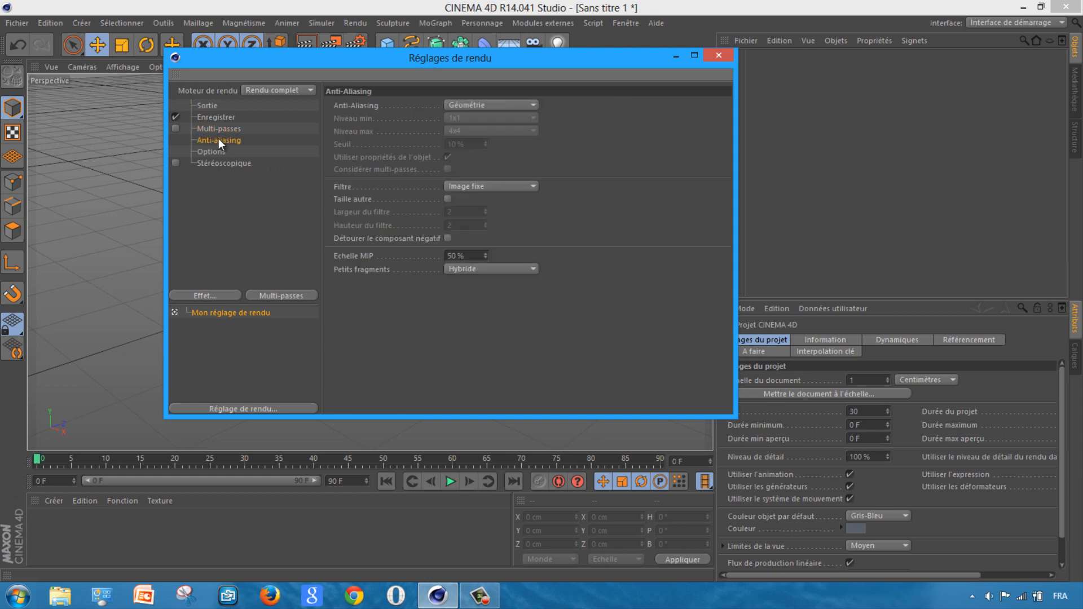
pyautogui.click(475, 103)
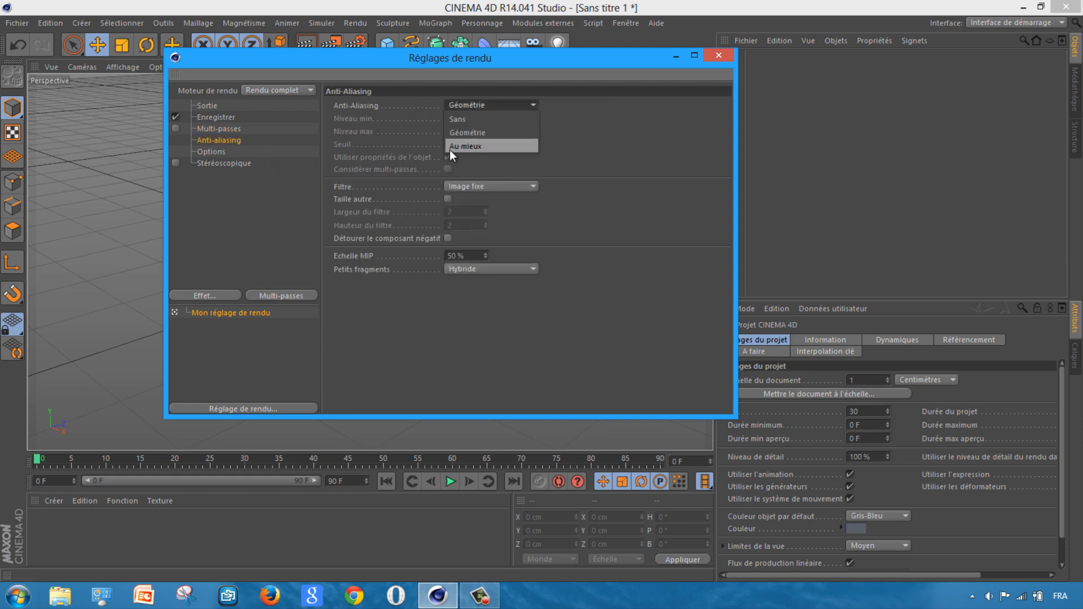
pyautogui.click(449, 149)
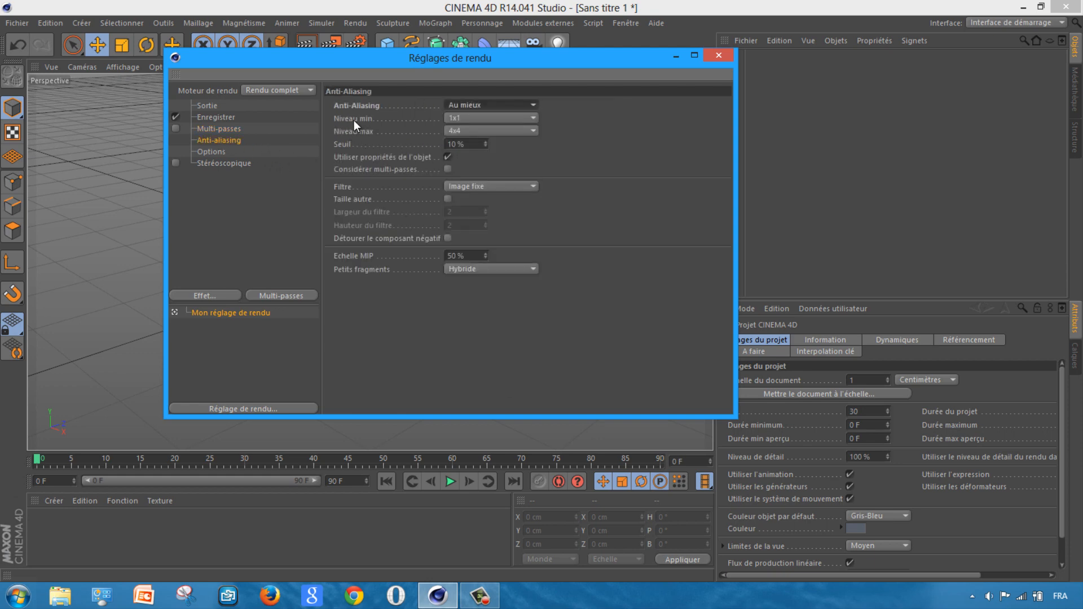
# Set the anti-aliasing Niveau max to 2x2, close the render settings and save the project
pyautogui.click(497, 128)
pyautogui.click(468, 158)
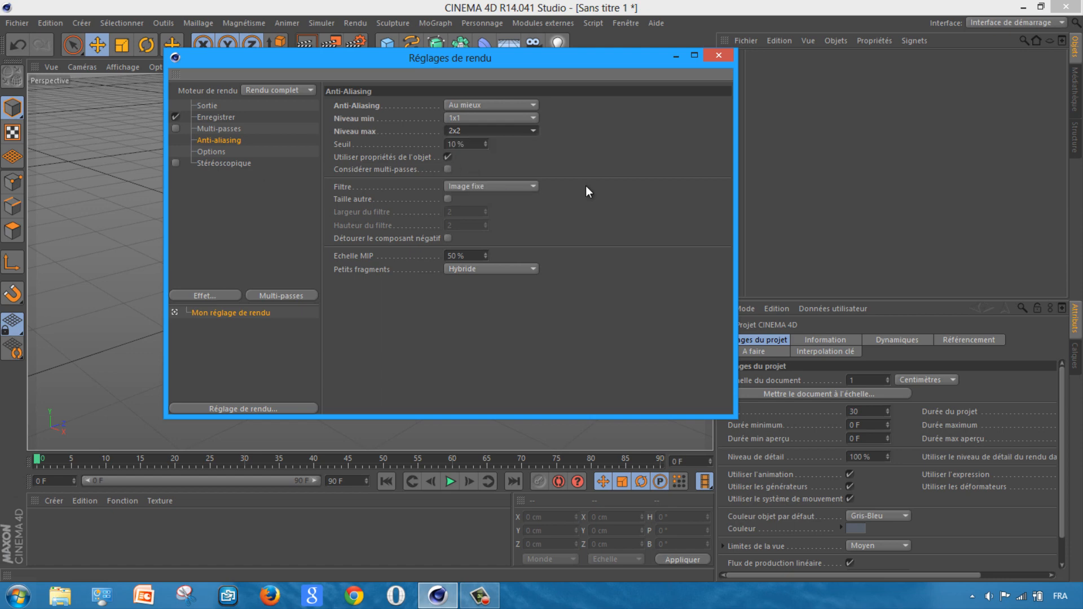
pyautogui.click(722, 53)
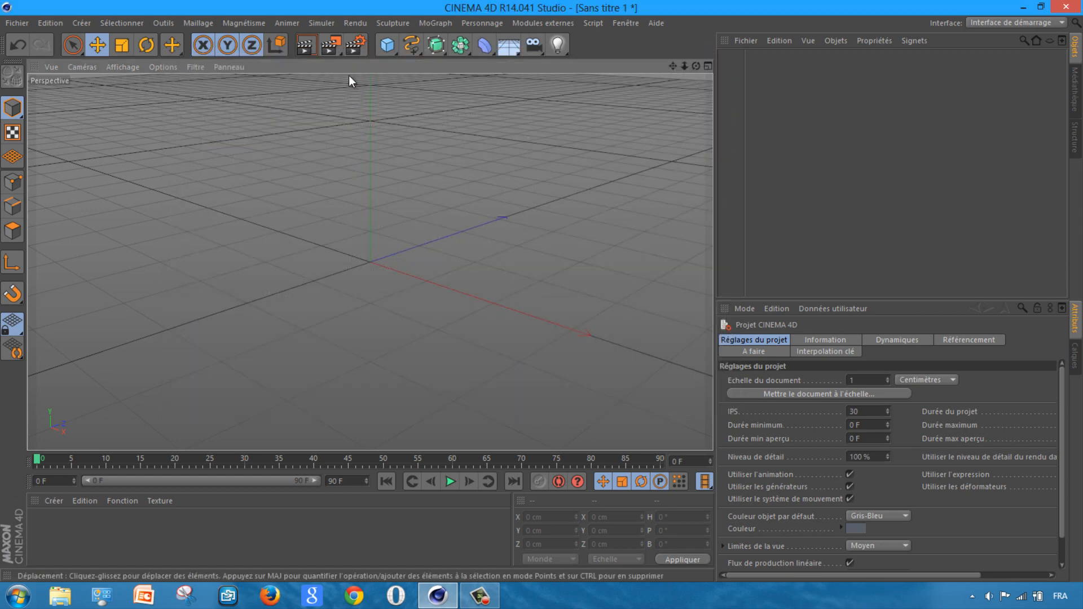
pyautogui.hotkey('ctrl', 's')
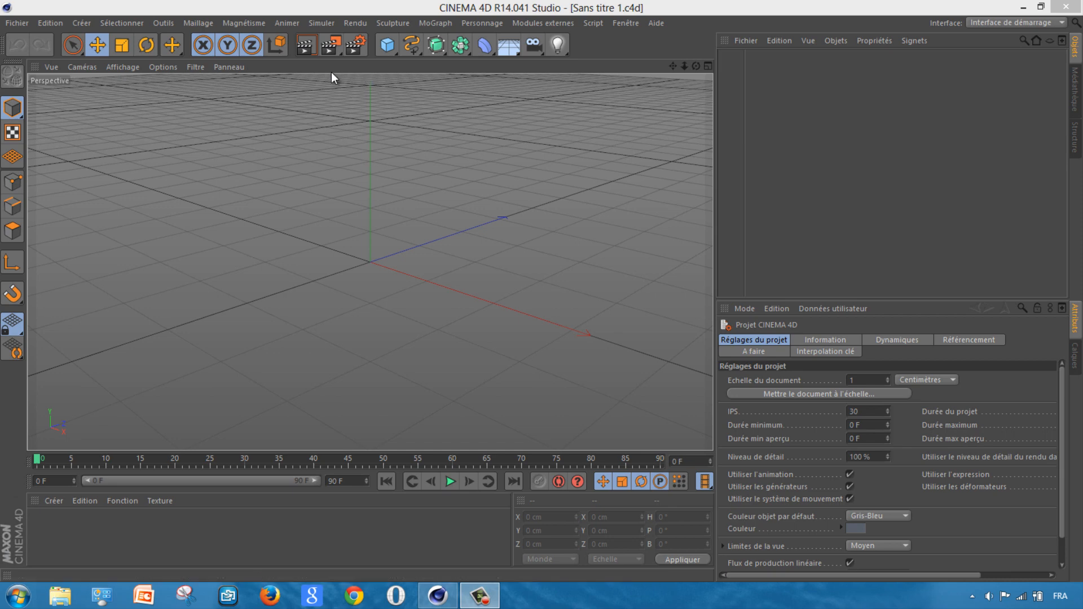
# Add a Capsule object with a radius of 10 cm and a height of 35 cm
pyautogui.click(389, 49)
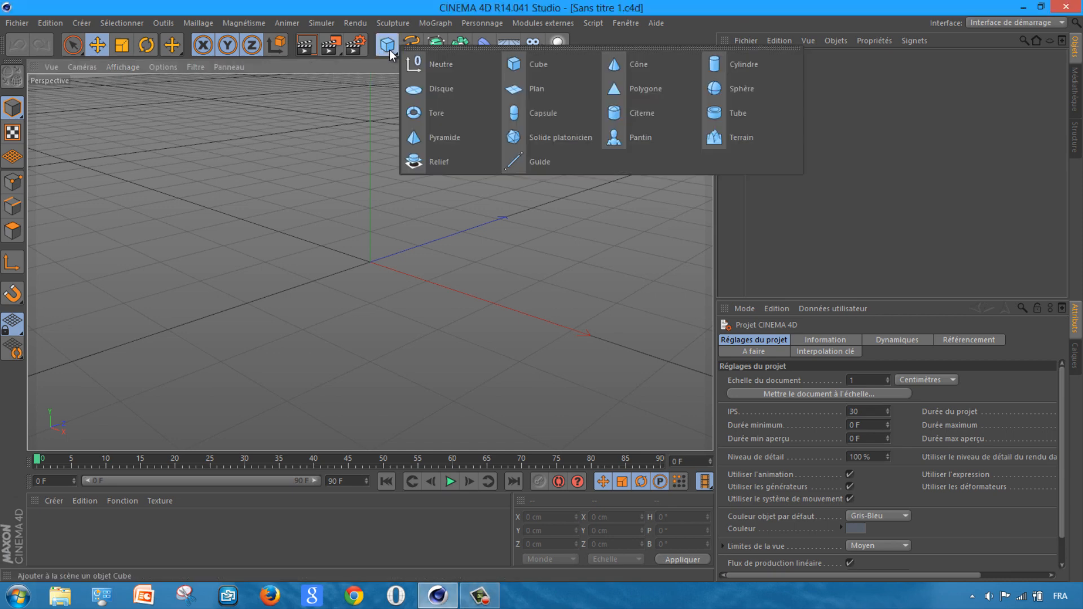
pyautogui.click(566, 112)
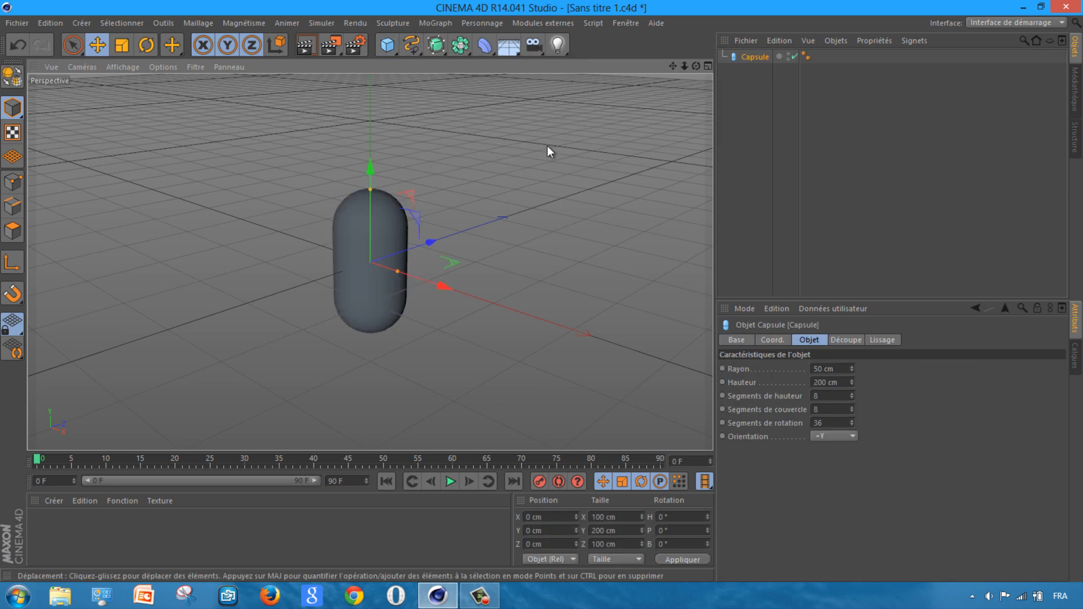
pyautogui.doubleClick(818, 369)
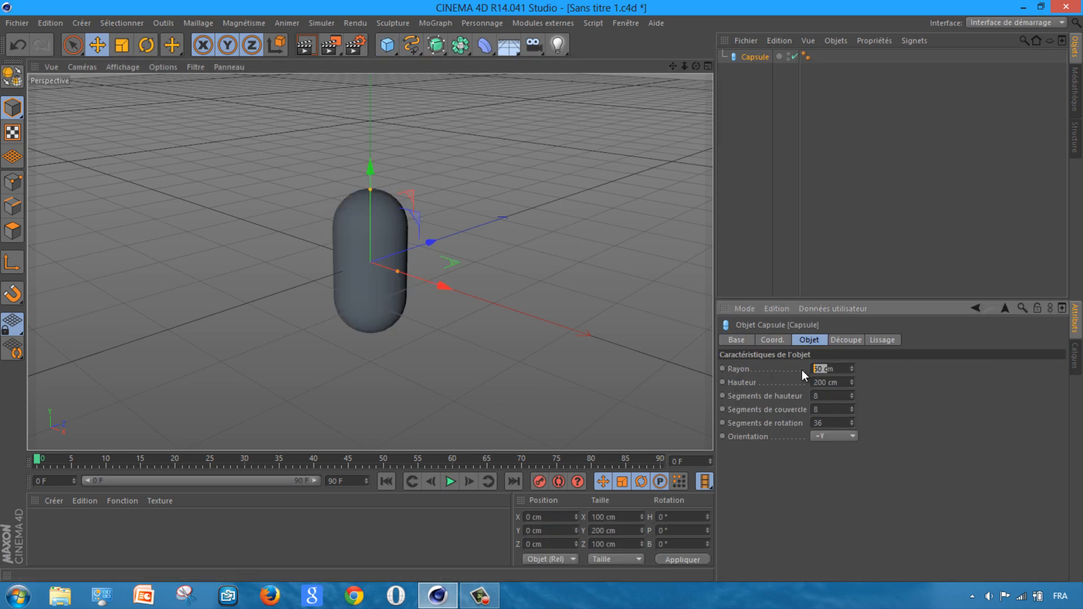
pyautogui.write('1')
pyautogui.write('00')
pyautogui.press('Tab')
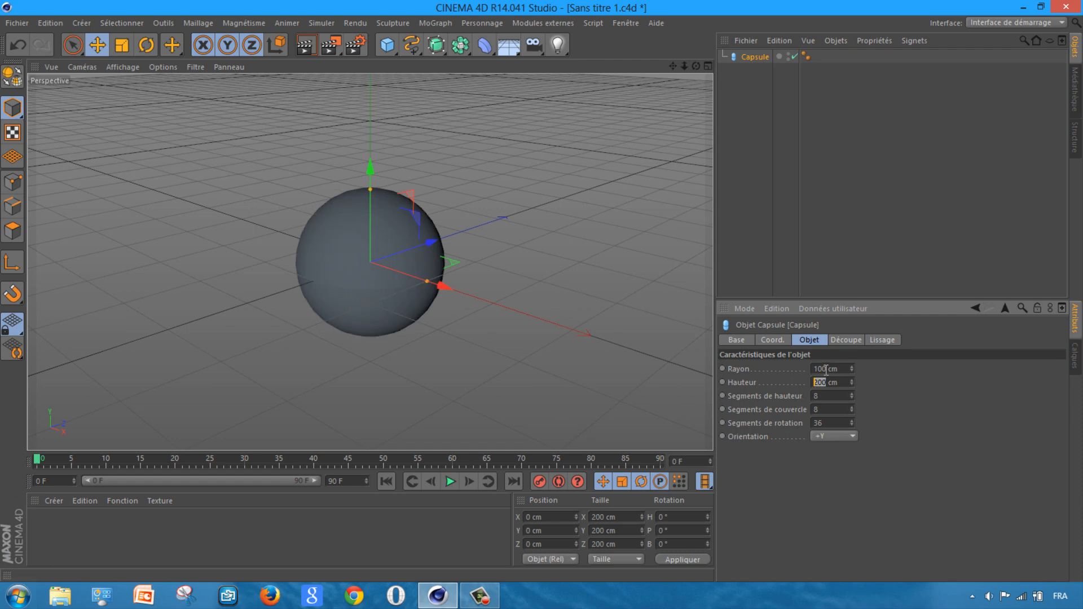
pyautogui.click(823, 368)
pyautogui.press('BackSpace')
pyautogui.click(823, 382)
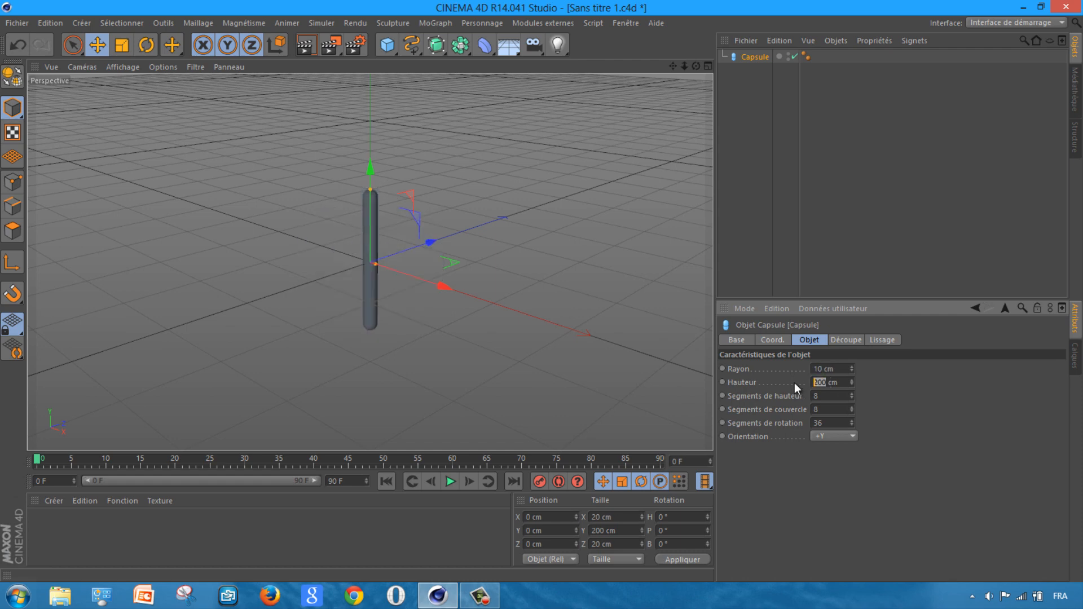
pyautogui.write('30')
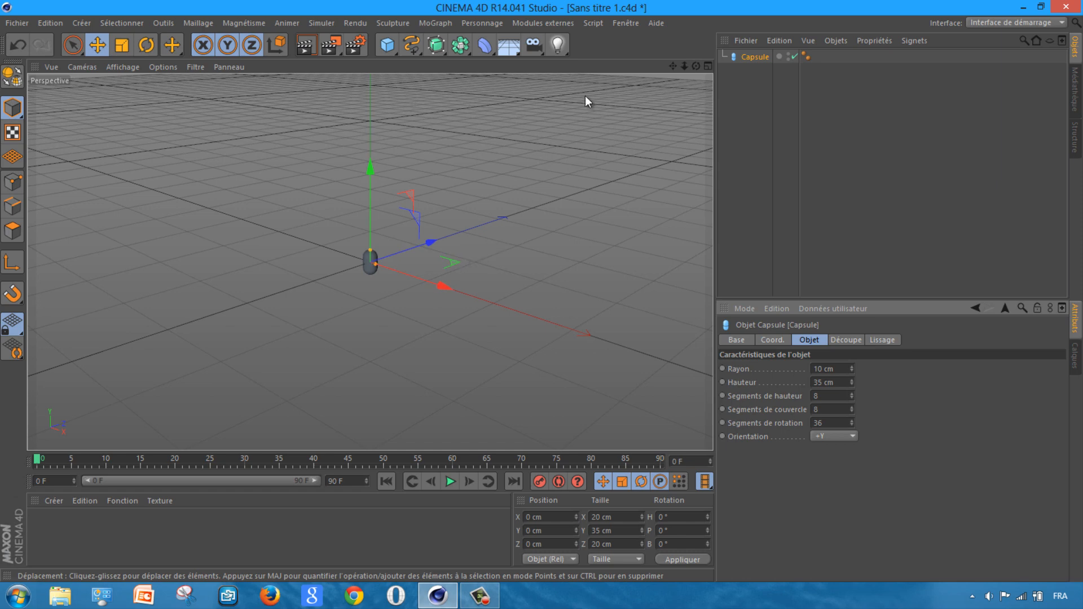
# Add a MoGraph Cloneur and make the capsule its child
pyautogui.click(432, 23)
pyautogui.moveTo(456, 47)
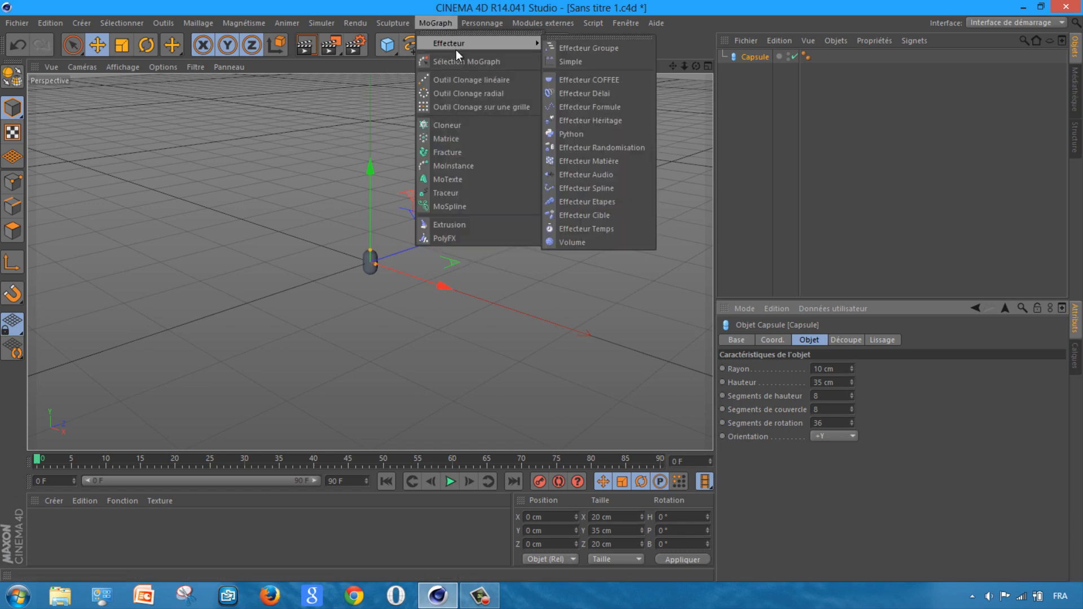
pyautogui.click(464, 136)
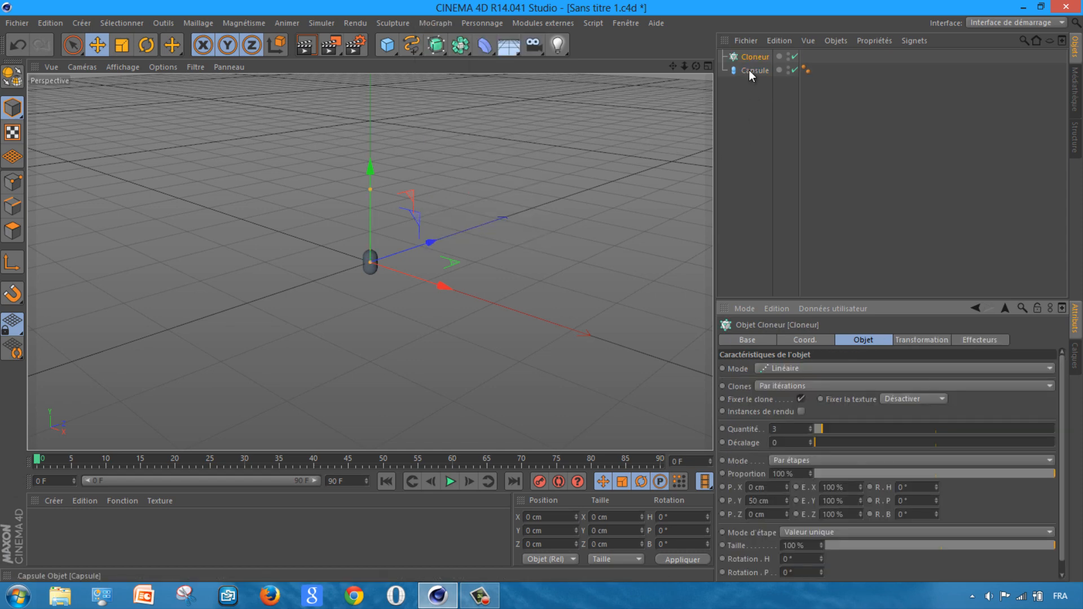
pyautogui.moveTo(749, 70); pyautogui.dragTo(755, 59)
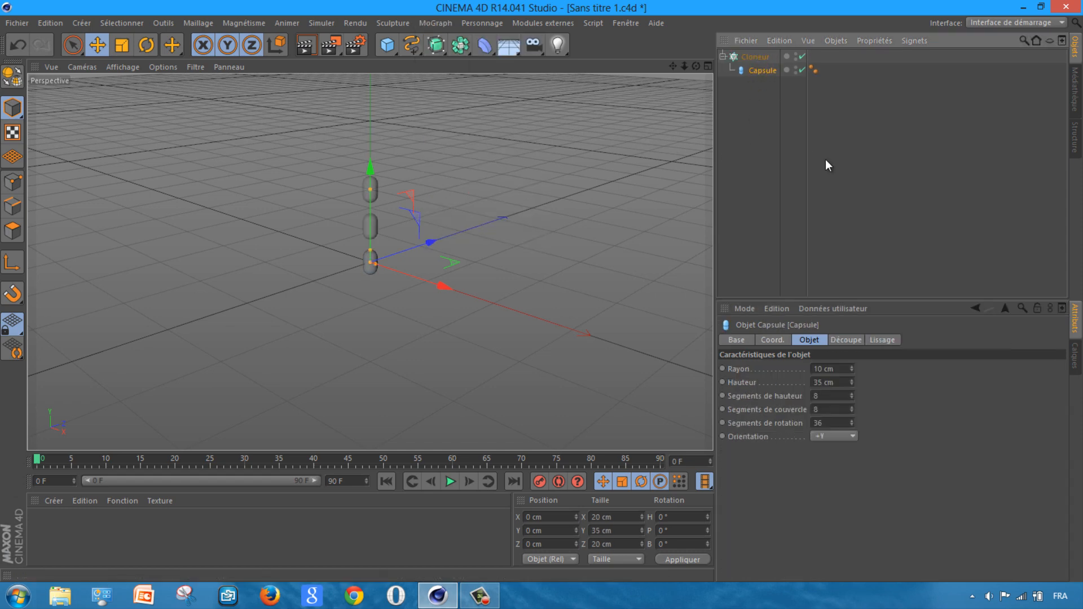
# Set the cloner's position offsets to 0 cm in Y and 7 cm in X
pyautogui.click(751, 56)
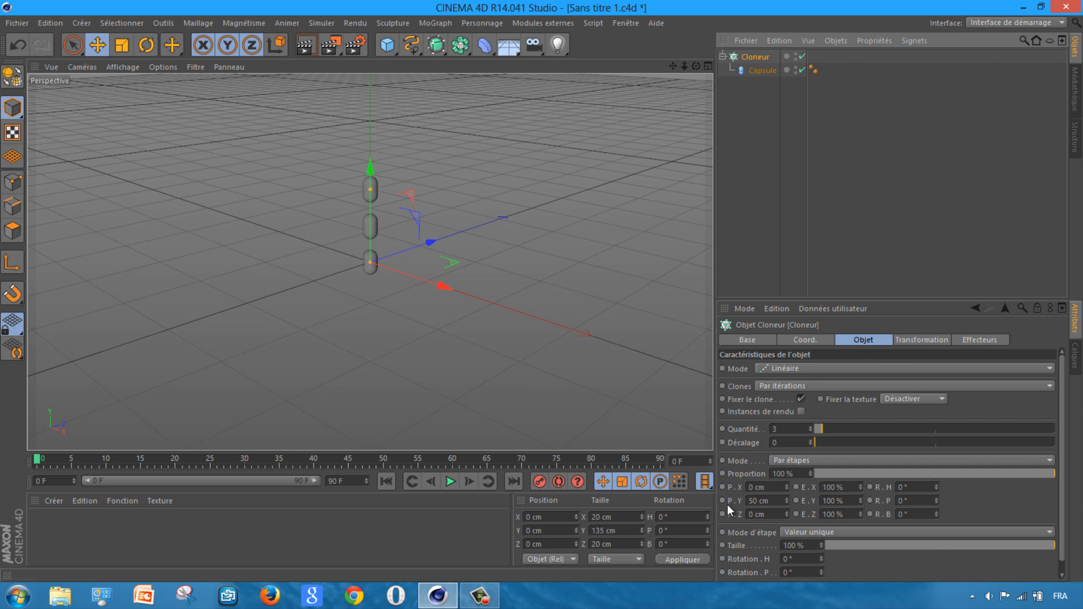
pyautogui.doubleClick(750, 501)
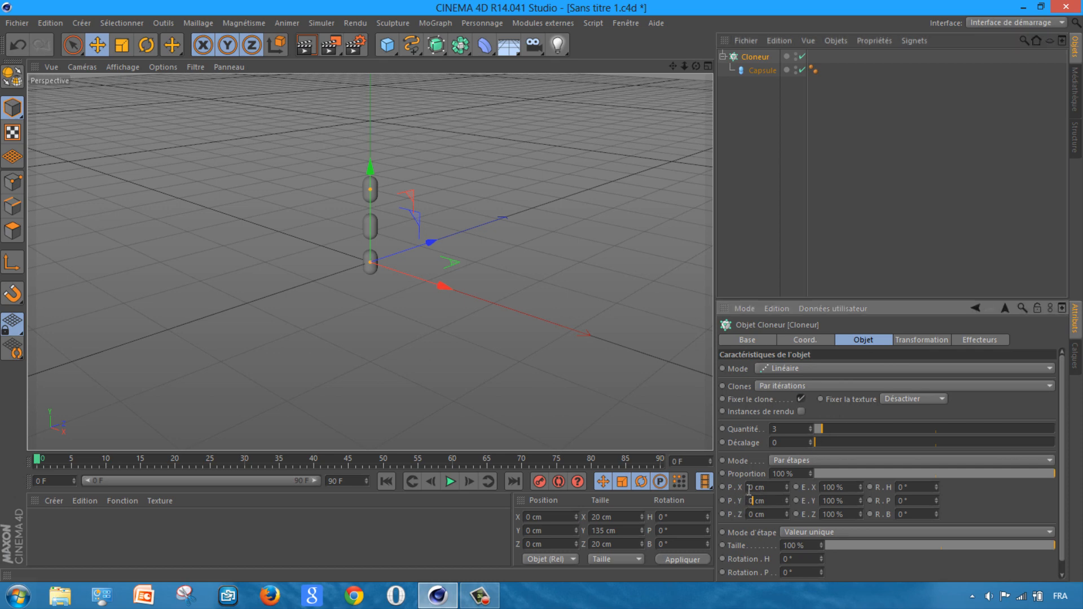
pyautogui.moveTo(754, 488); pyautogui.dragTo(746, 491)
pyautogui.write('7')
pyautogui.press('Return')
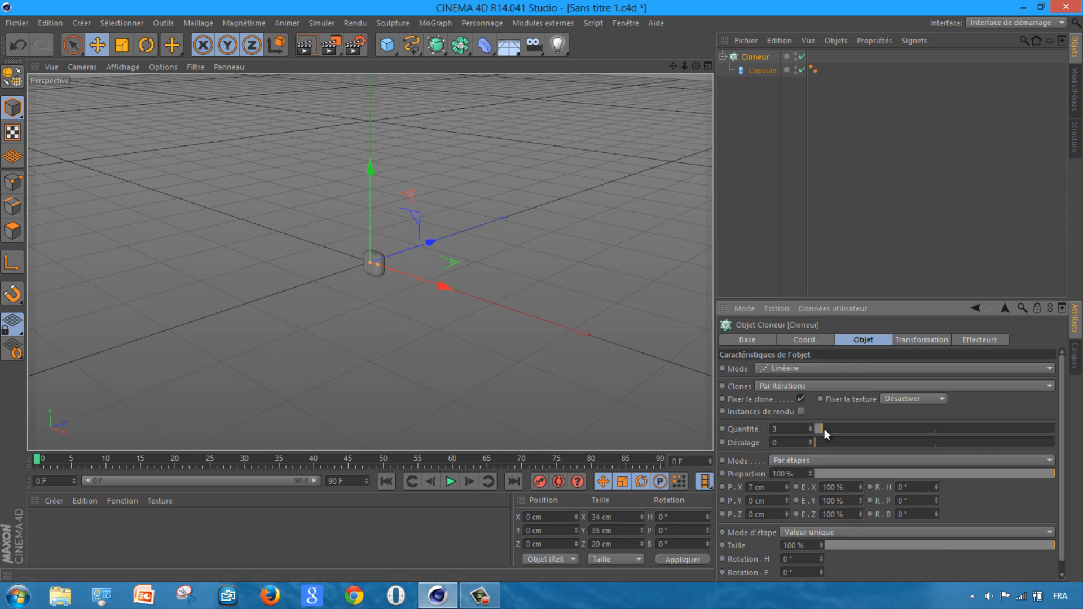
# Increase the cloner's quantity to 80 and frame the whole row of capsules
pyautogui.moveTo(823, 429); pyautogui.dragTo(1015, 432)
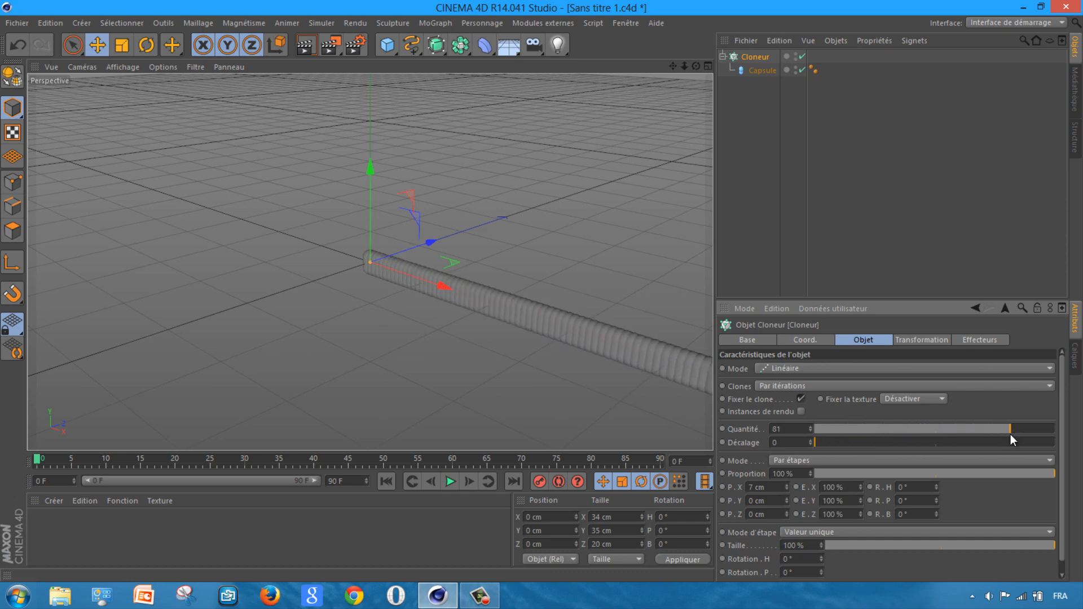
pyautogui.moveTo(673, 67); pyautogui.dragTo(537, 291)
pyautogui.scroll(-2, 521, 140)
pyautogui.moveTo(696, 67); pyautogui.dragTo(653, 86)
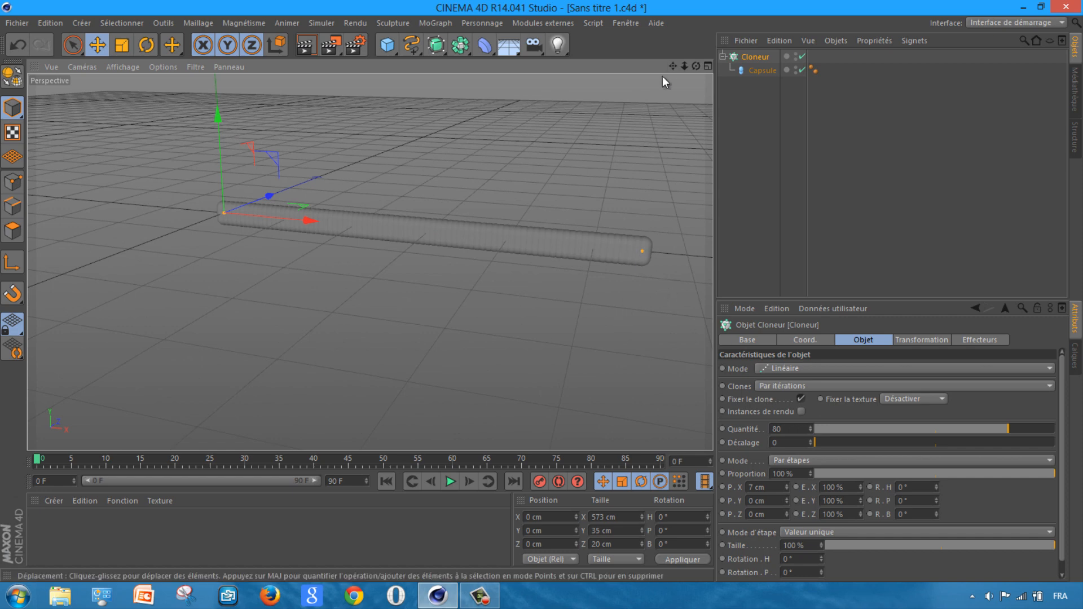
pyautogui.moveTo(673, 67); pyautogui.dragTo(522, 300)
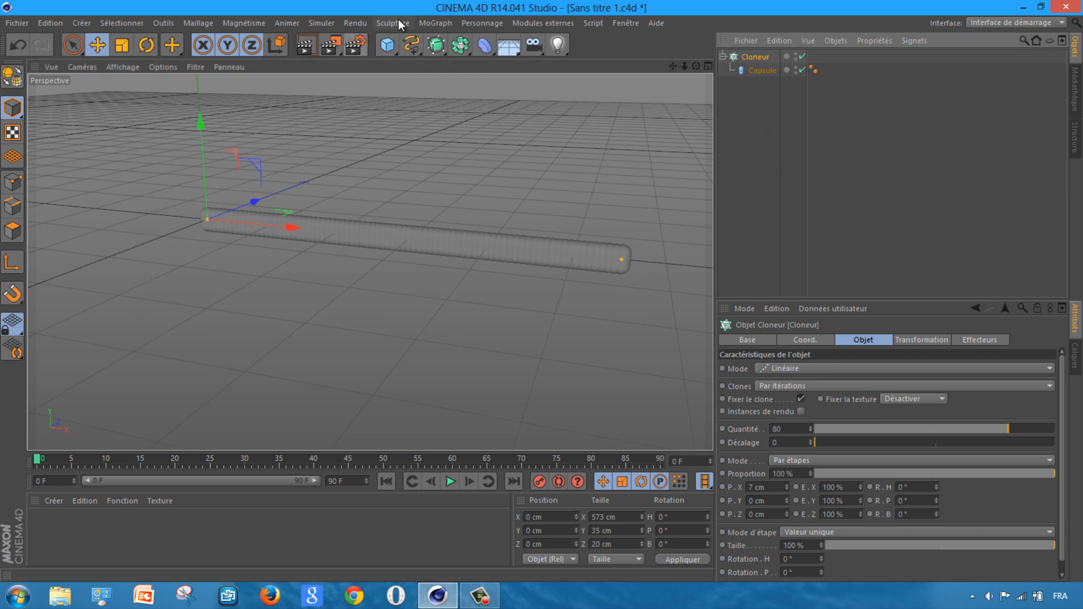
# Add an Effecteur Audio to the selected cloner
pyautogui.click(435, 23)
pyautogui.moveTo(446, 43)
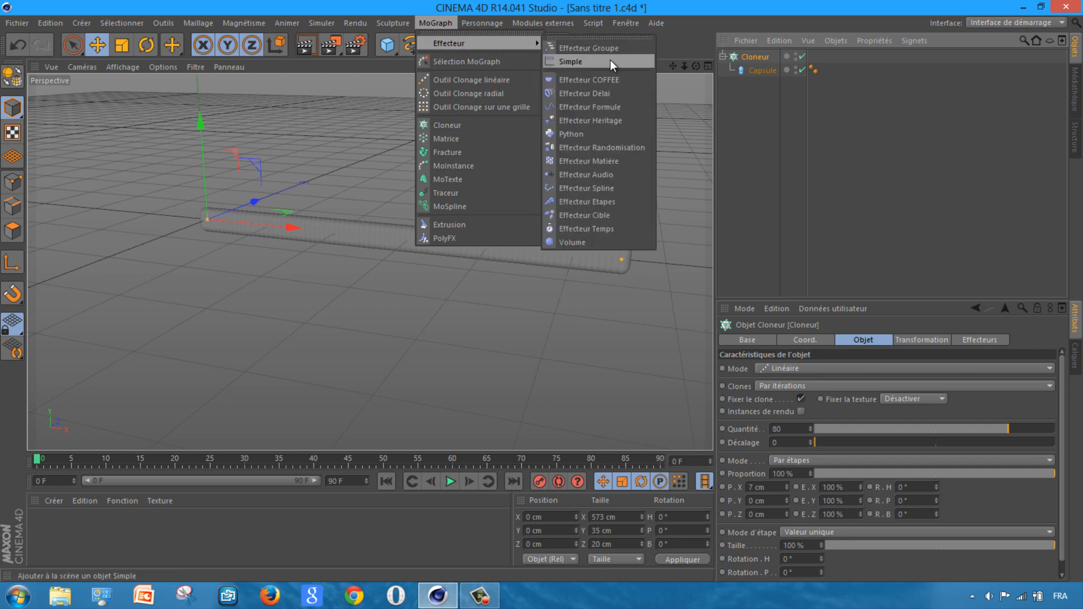
pyautogui.click(619, 175)
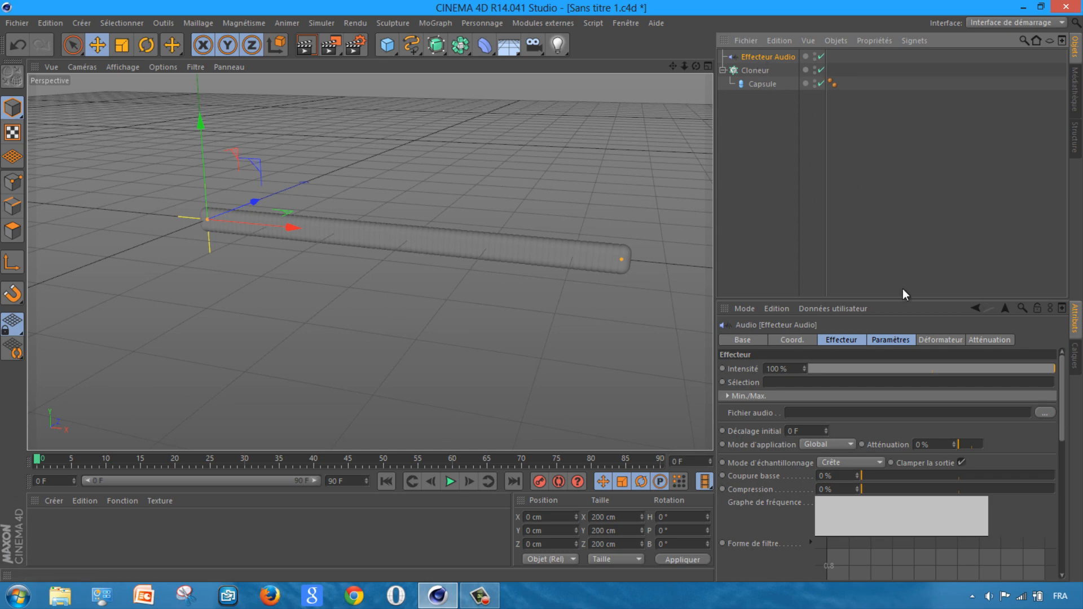
# Load the desktop file "Rundfunk - Turn Around WAV" as the effector's audio file and play the animation briefly
pyautogui.click(851, 341)
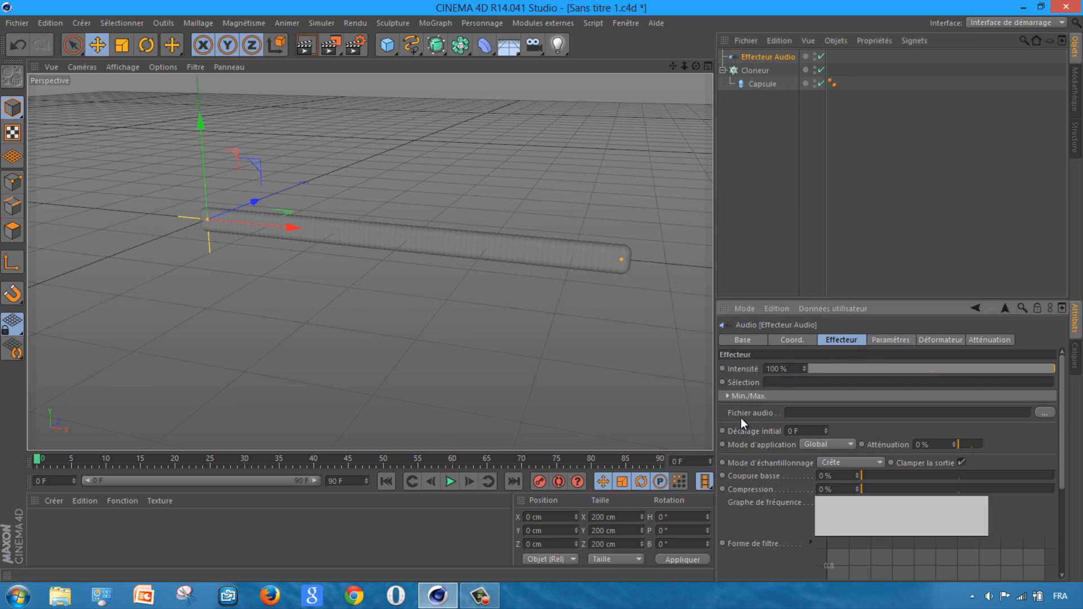
pyautogui.click(1044, 413)
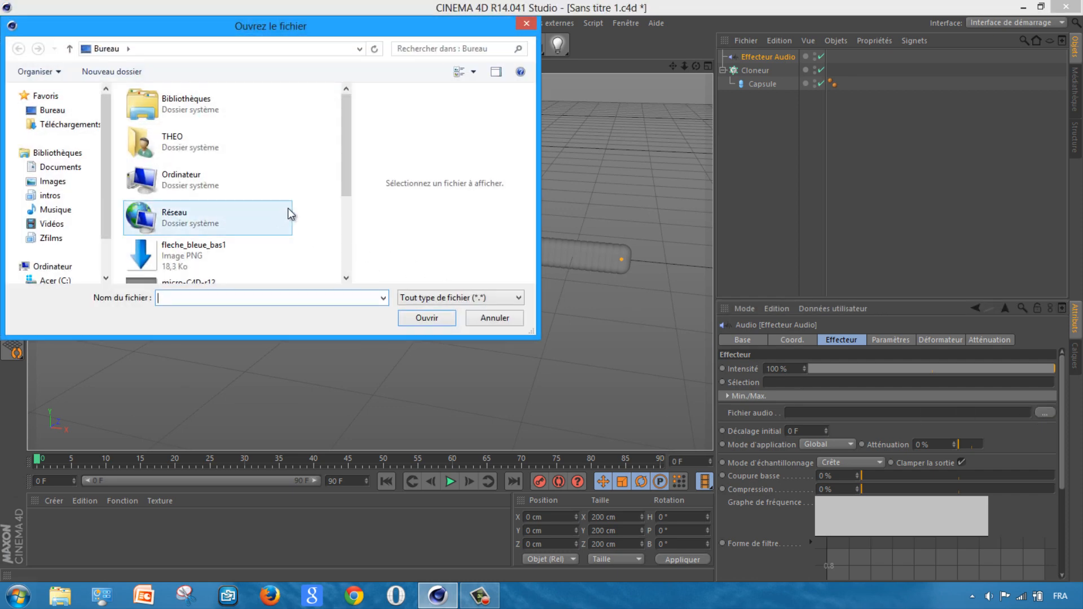
pyautogui.moveTo(345, 118); pyautogui.dragTo(357, 195)
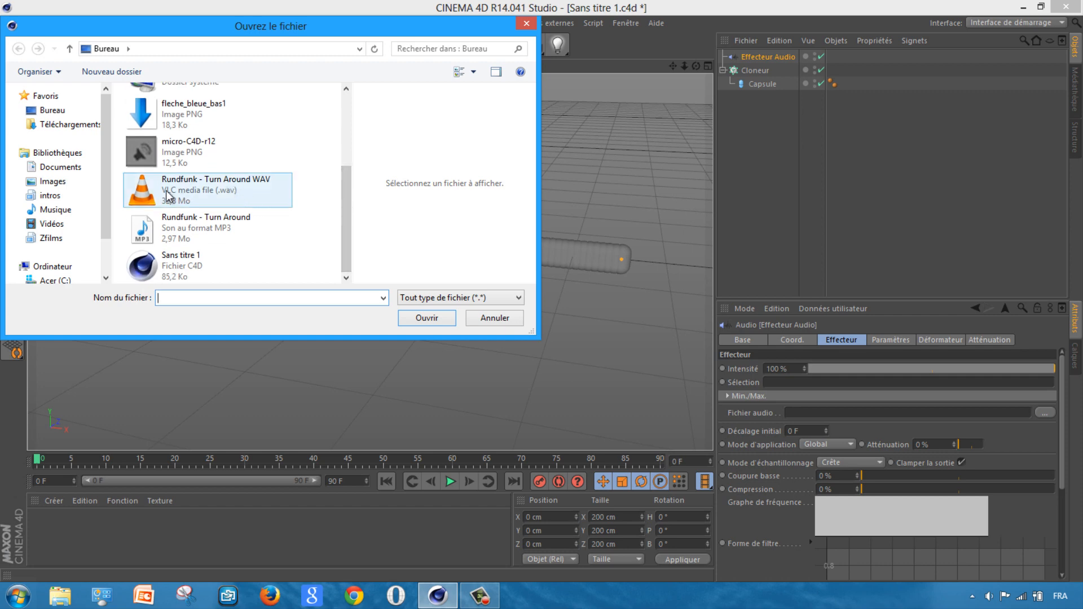
pyautogui.click(216, 187)
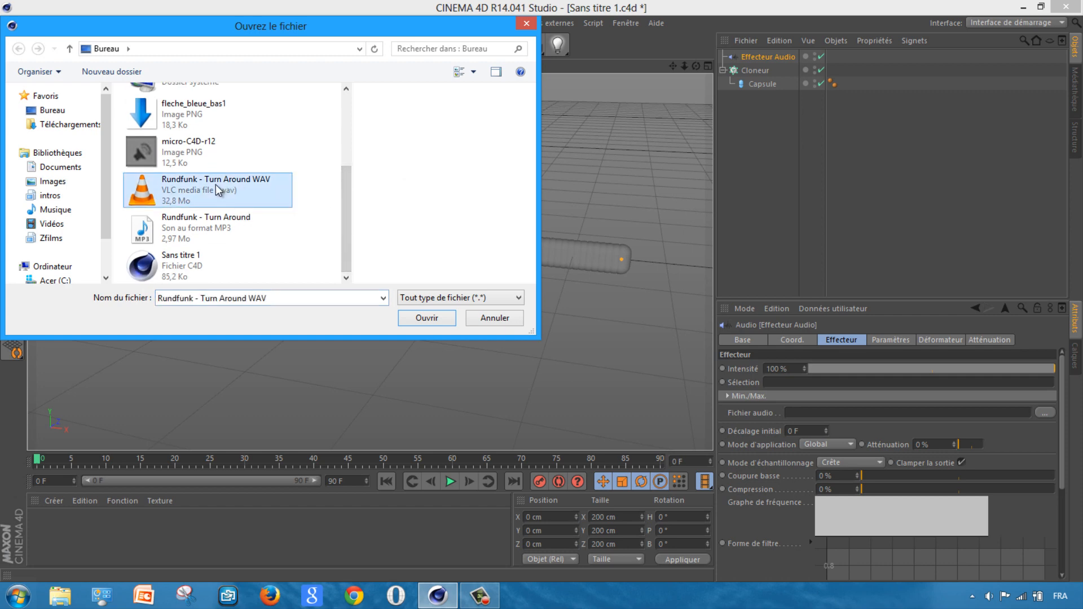
pyautogui.click(434, 317)
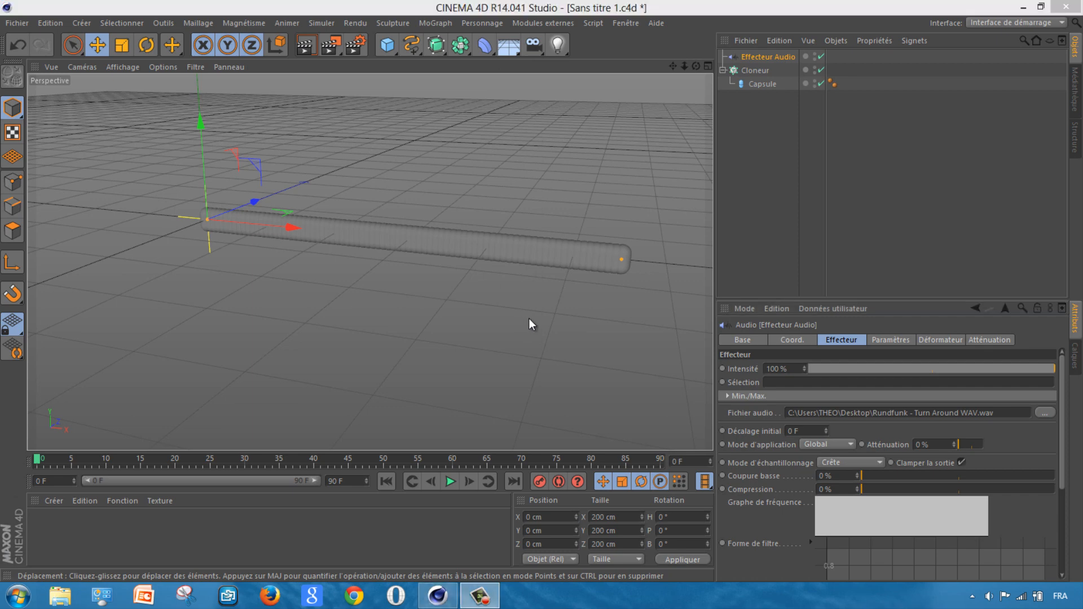
pyautogui.click(450, 481)
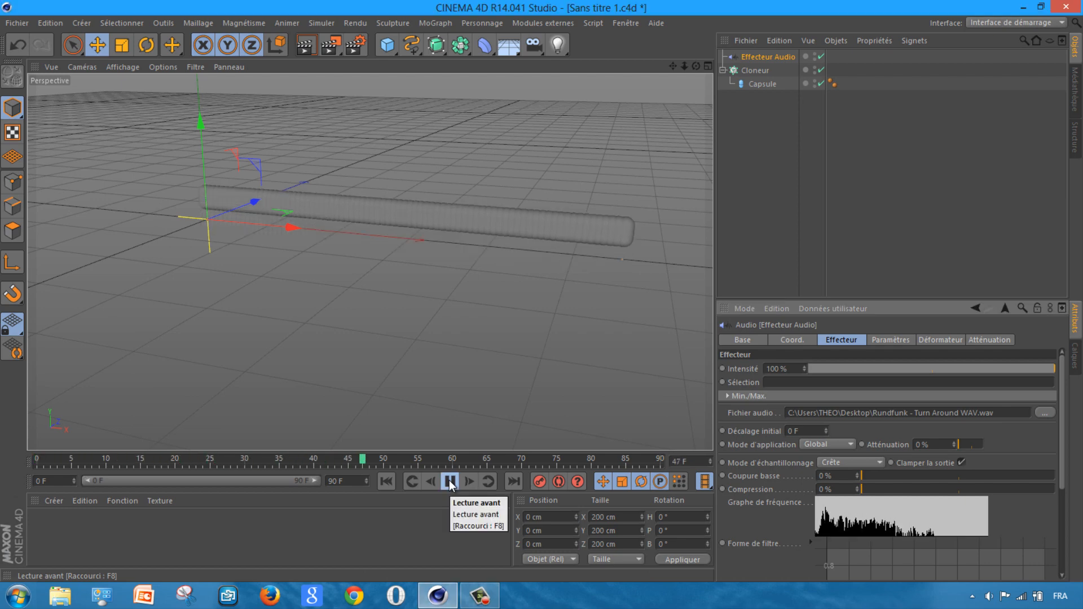
pyautogui.click(450, 481)
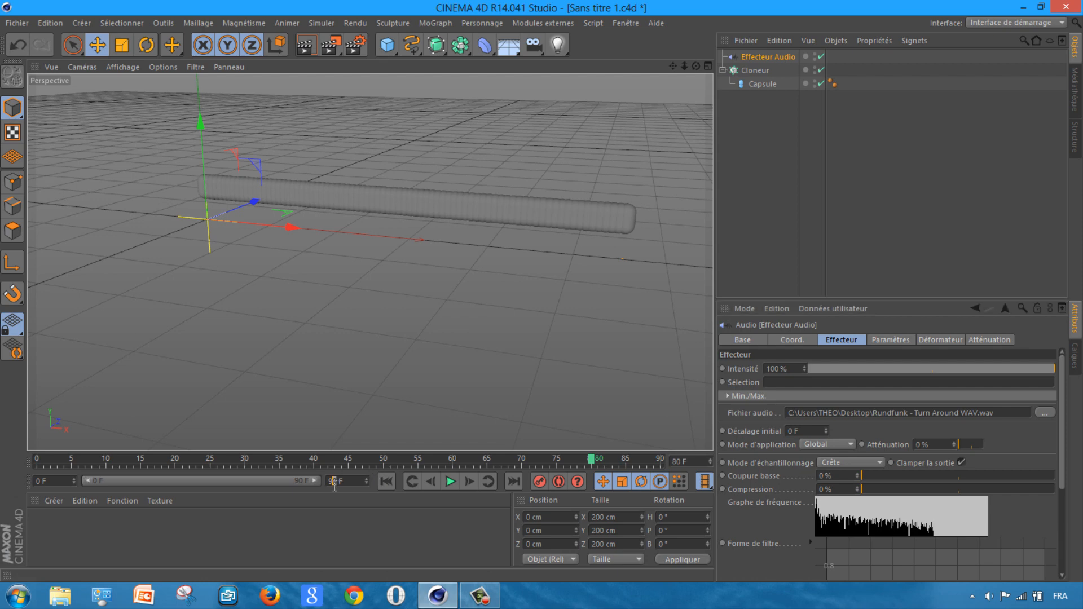
# Set the animation's end to 300 frames and extend the preview range to 300 F
pyautogui.moveTo(335, 486); pyautogui.dragTo(329, 486)
pyautogui.write('300')
pyautogui.click(275, 503)
pyautogui.moveTo(162, 481); pyautogui.dragTo(317, 478)
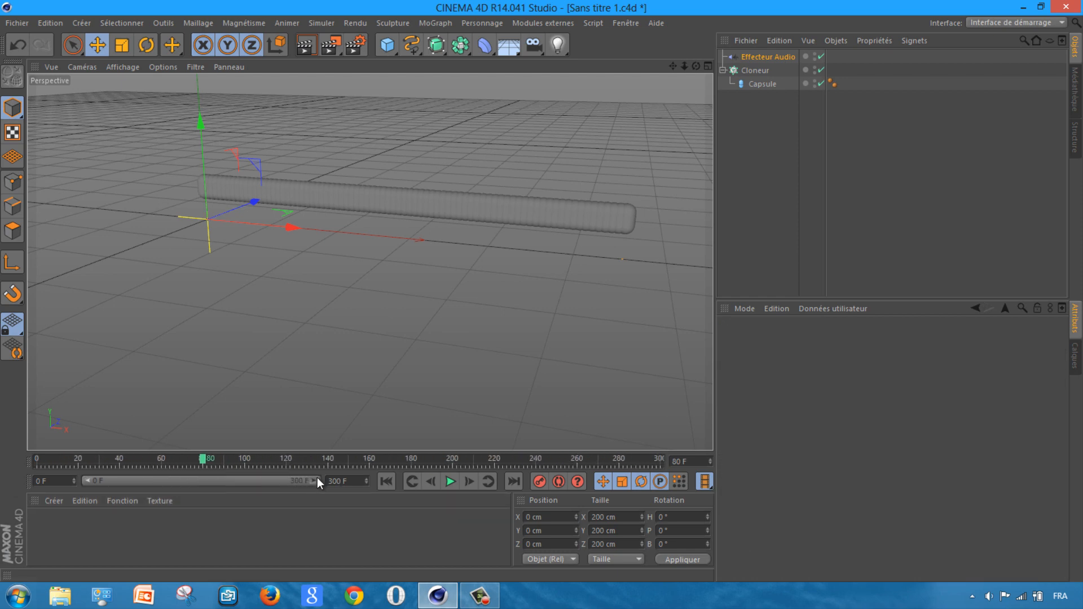
# Play part of the extended animation and return to frame 0
pyautogui.click(450, 482)
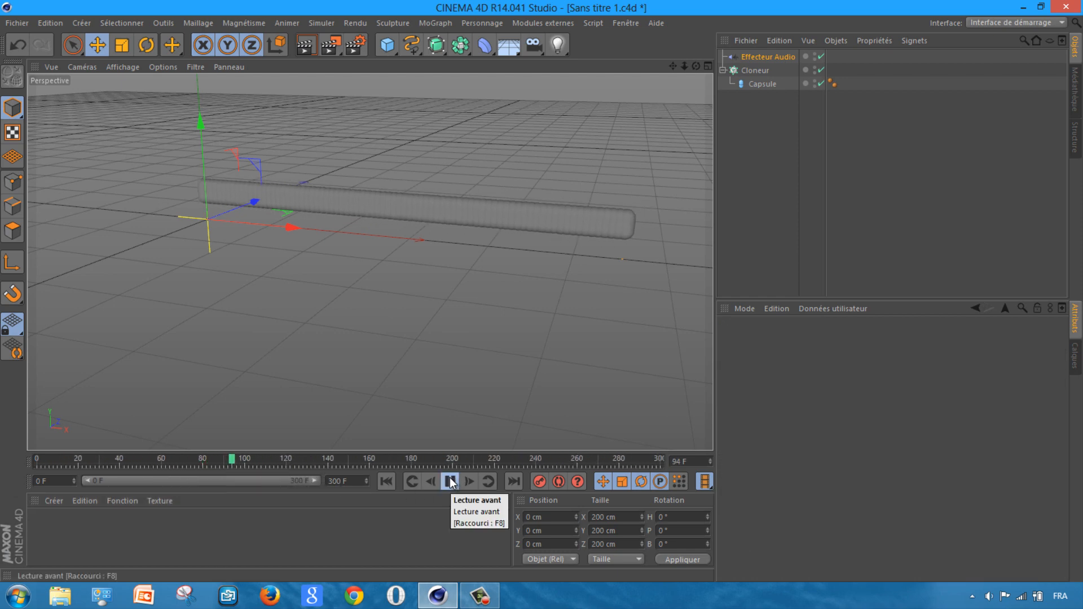
pyautogui.click(450, 483)
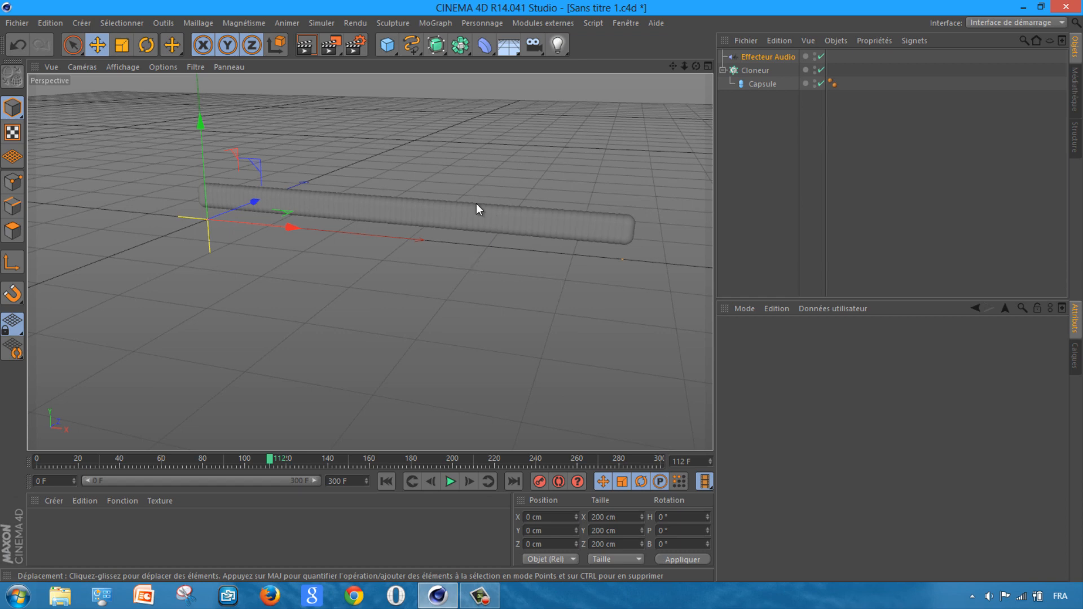
pyautogui.moveTo(266, 460); pyautogui.dragTo(19, 468)
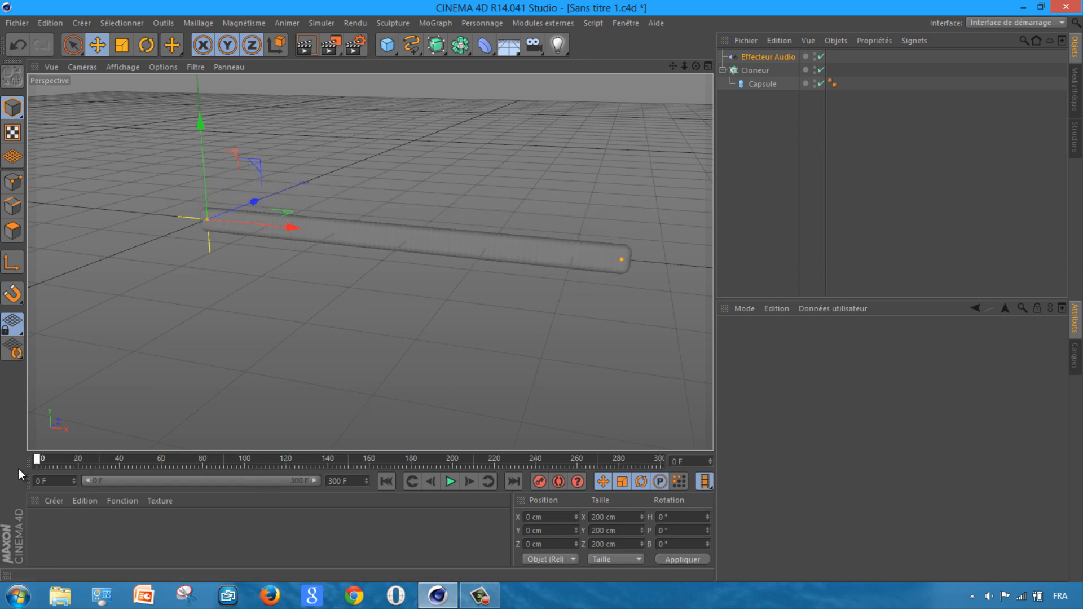
# Set the audio effector's Mode d'application to Par étapes and play the animation to check the capsules' movement
pyautogui.click(761, 56)
pyautogui.click(836, 340)
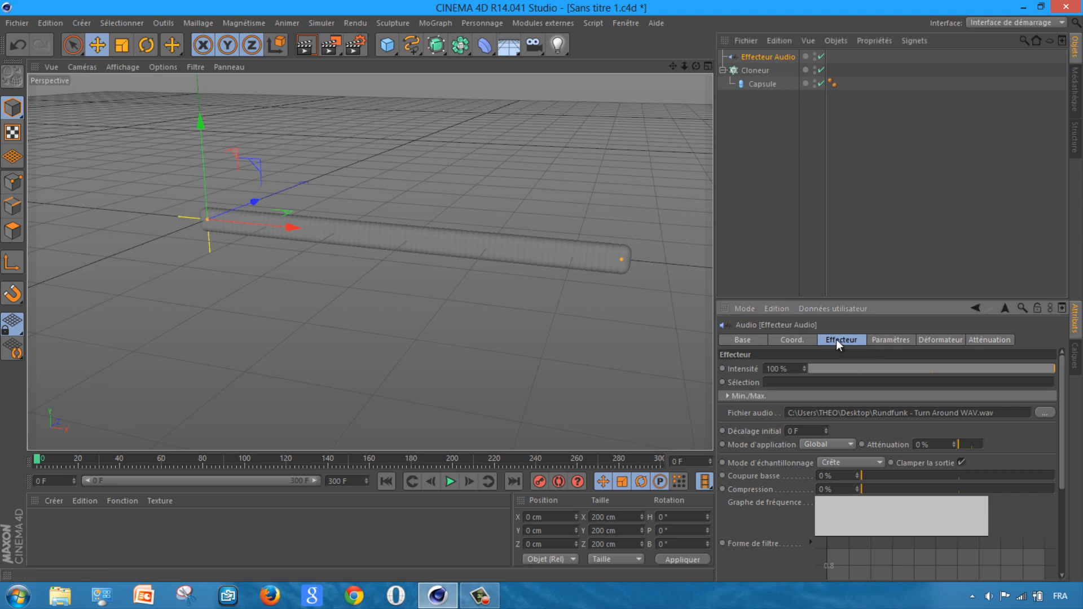
pyautogui.click(839, 446)
pyautogui.click(811, 471)
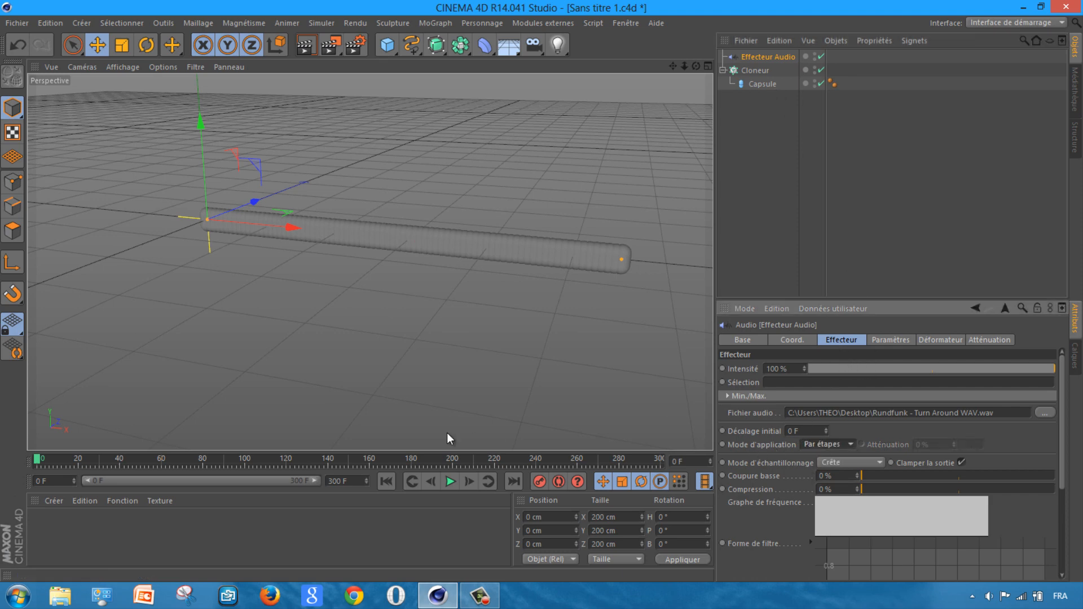
pyautogui.click(453, 481)
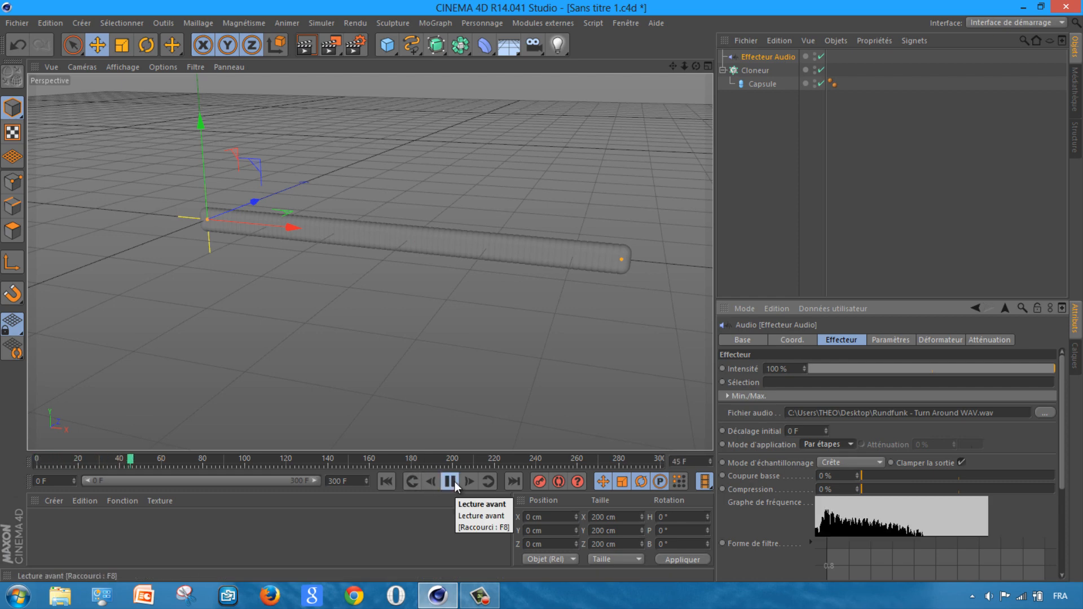
pyautogui.click(454, 482)
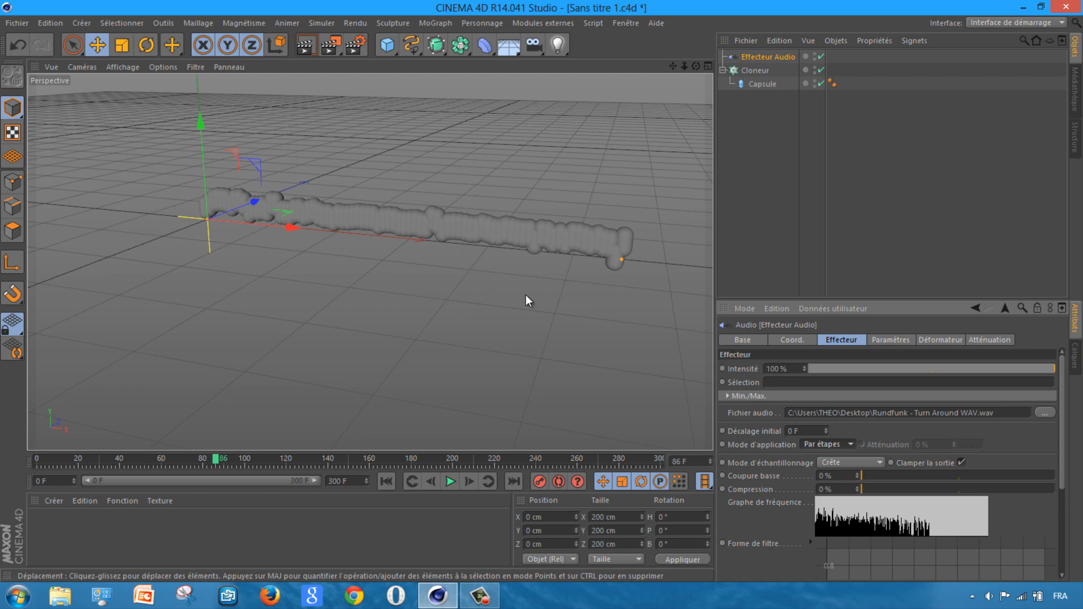
# Return to frame 0 and enable uniform scaling in the audio effector's parameters with an Echelle of 3
pyautogui.moveTo(216, 461); pyautogui.dragTo(15, 462)
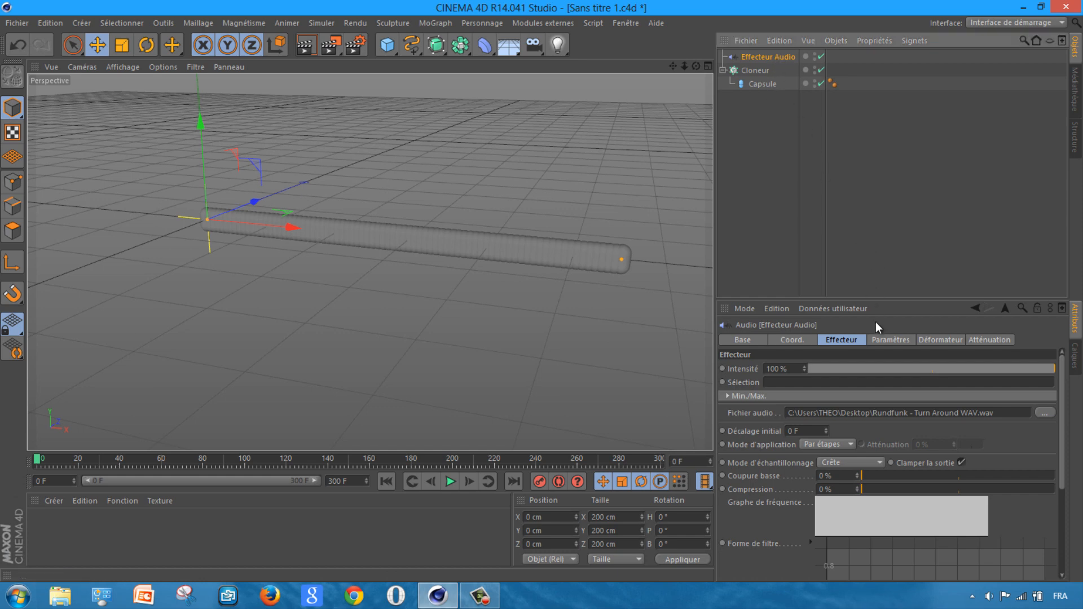
pyautogui.click(889, 339)
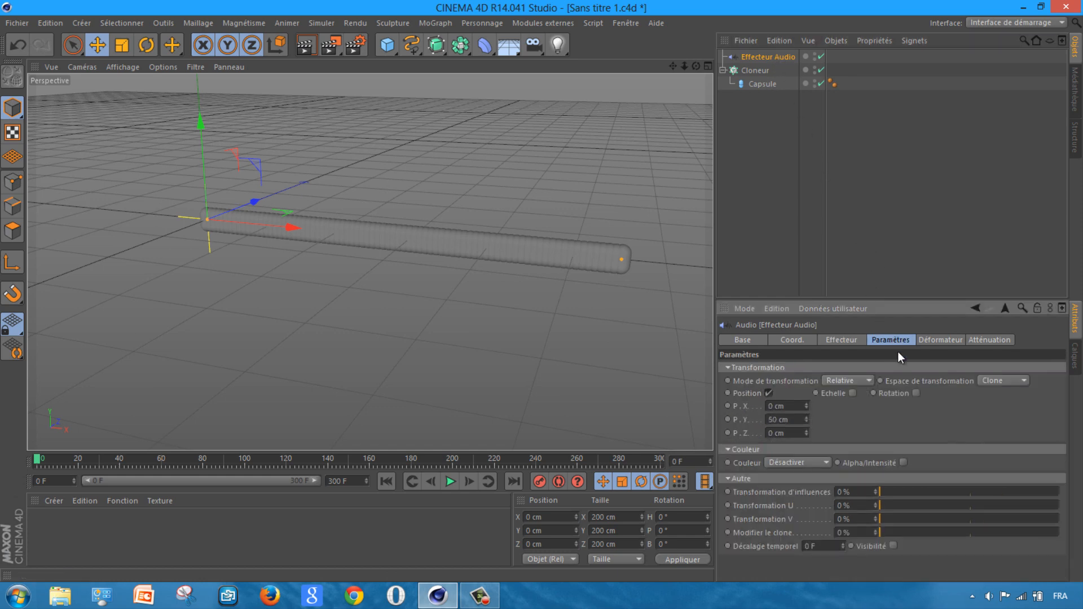
pyautogui.click(852, 393)
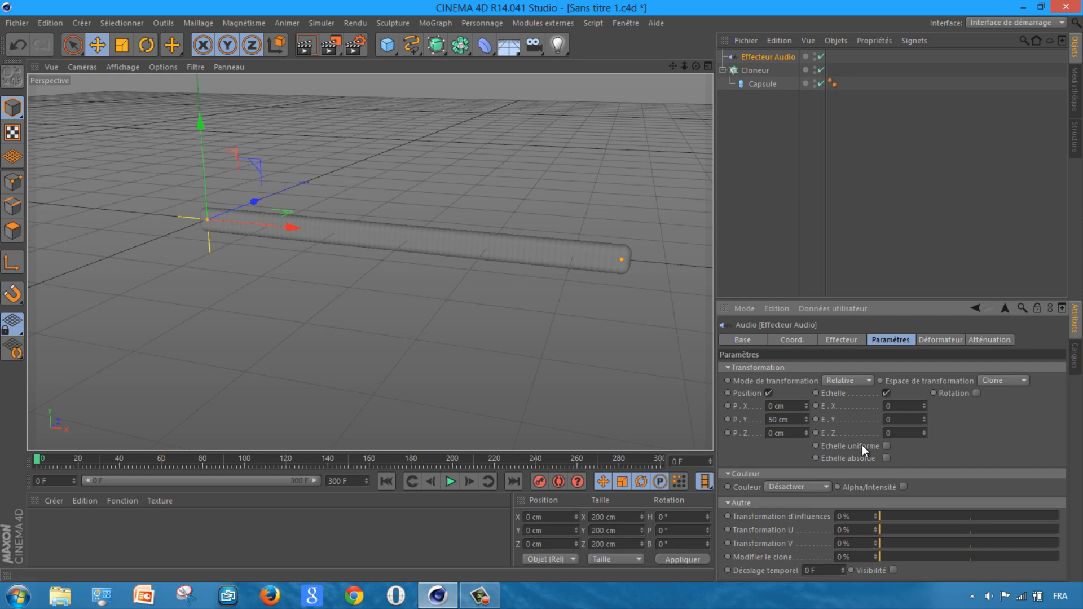
pyautogui.click(887, 447)
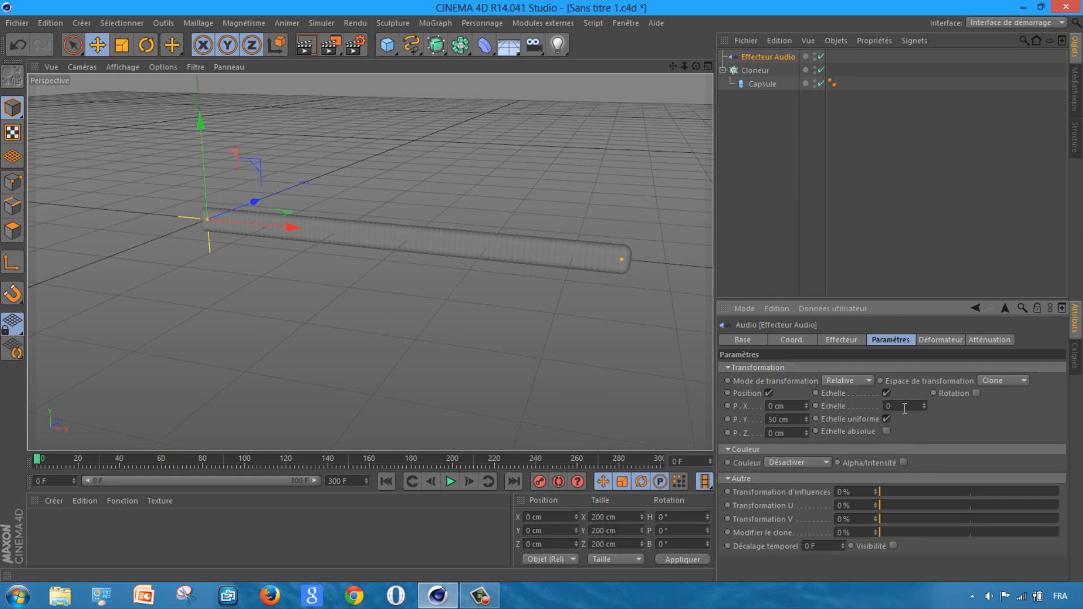
pyautogui.doubleClick(904, 409)
pyautogui.write('3')
# Play the animation to check the capsules' scaling to the music and return to frame 0
pyautogui.click(451, 482)
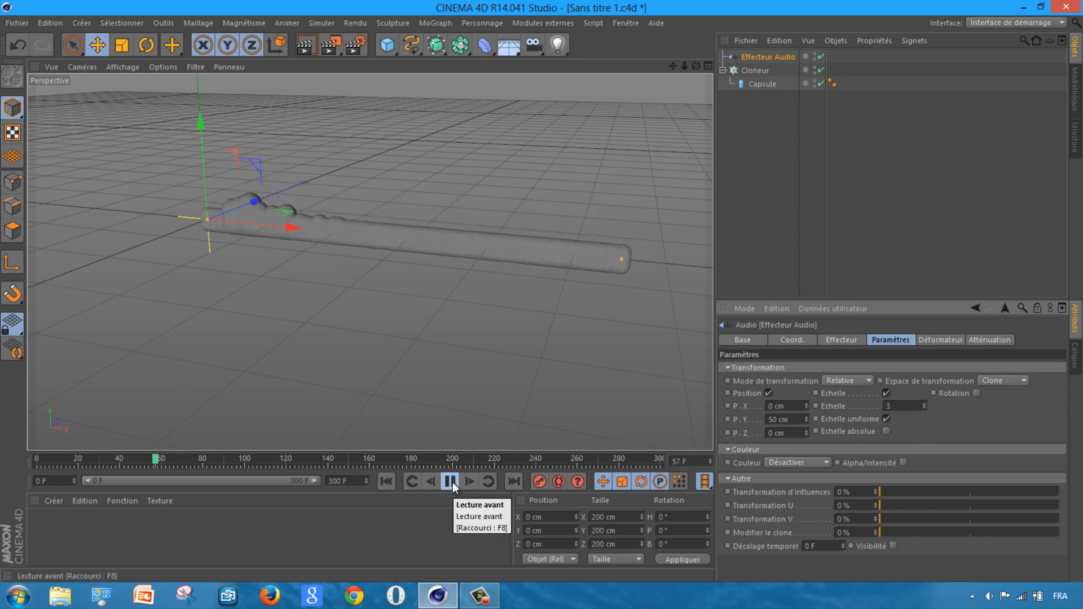
pyautogui.click(451, 482)
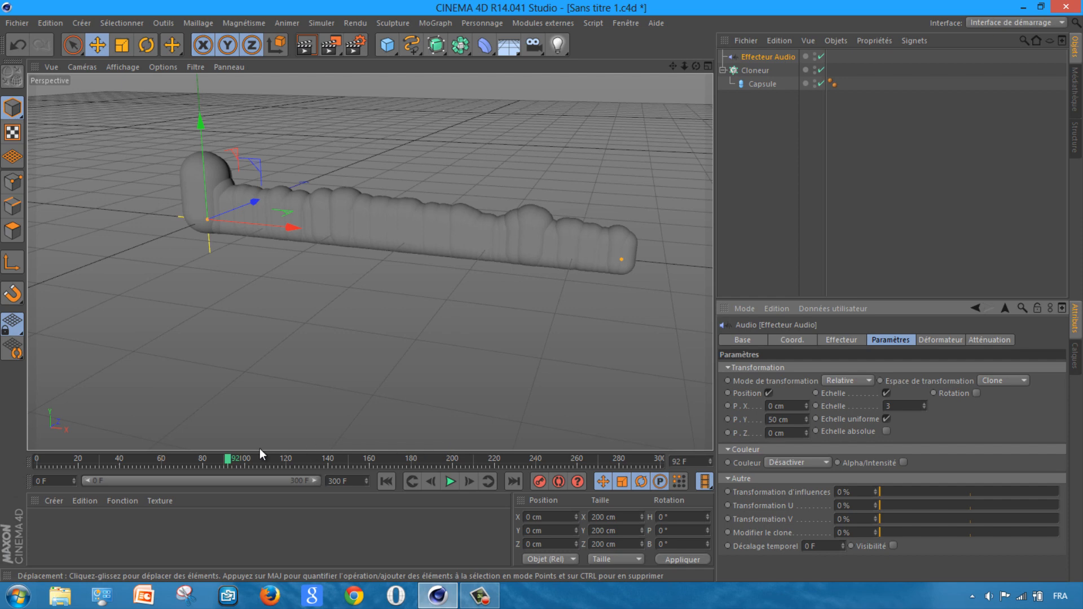
pyautogui.click(29, 455)
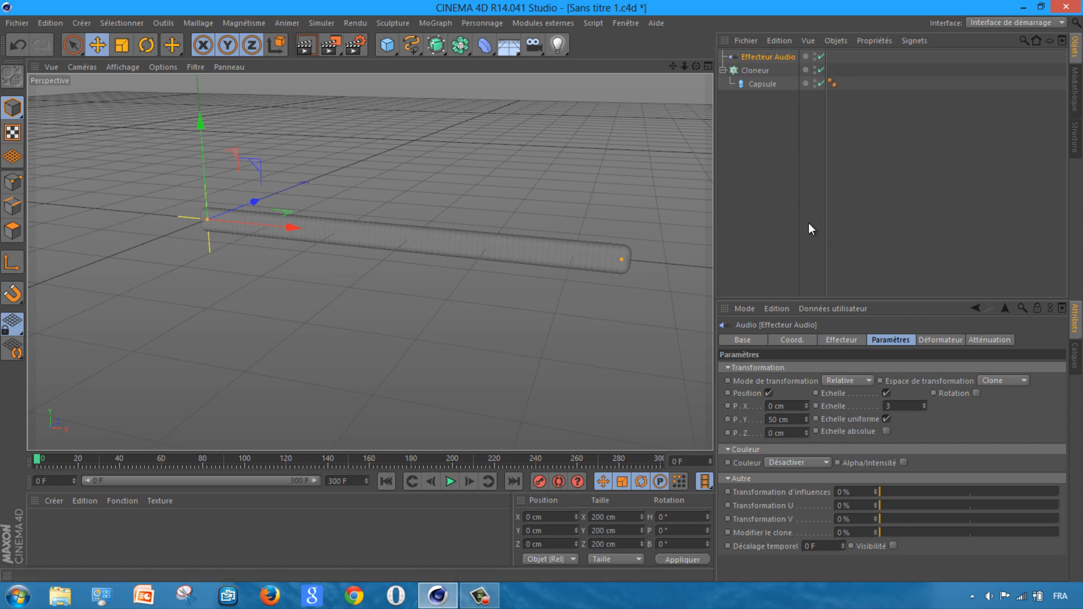
# Add a Corps rigide simulation property to the Capsule object
pyautogui.click(760, 83)
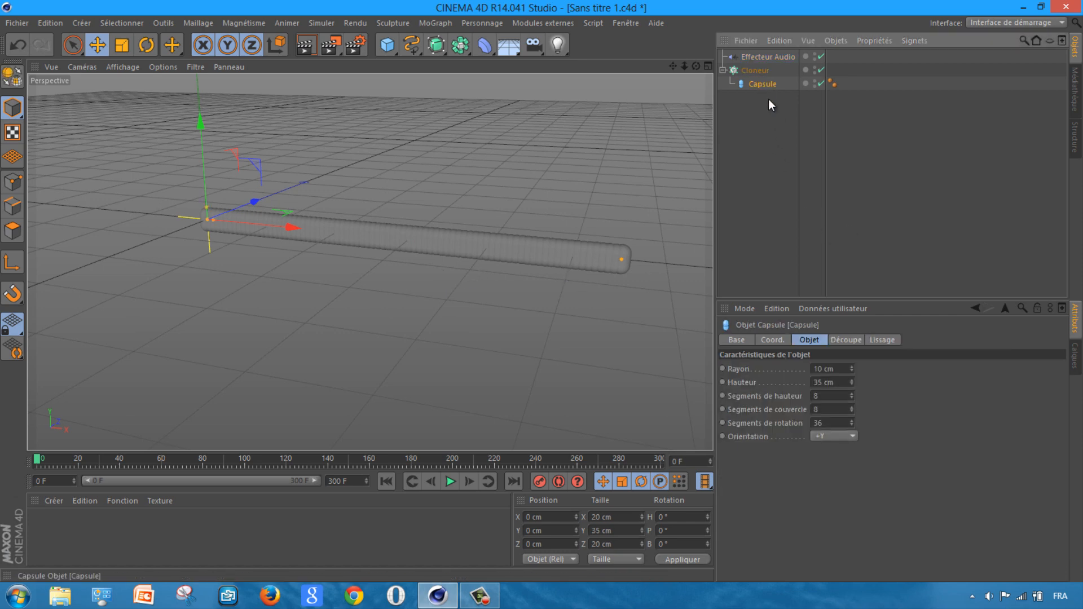
pyautogui.rightClick(756, 83)
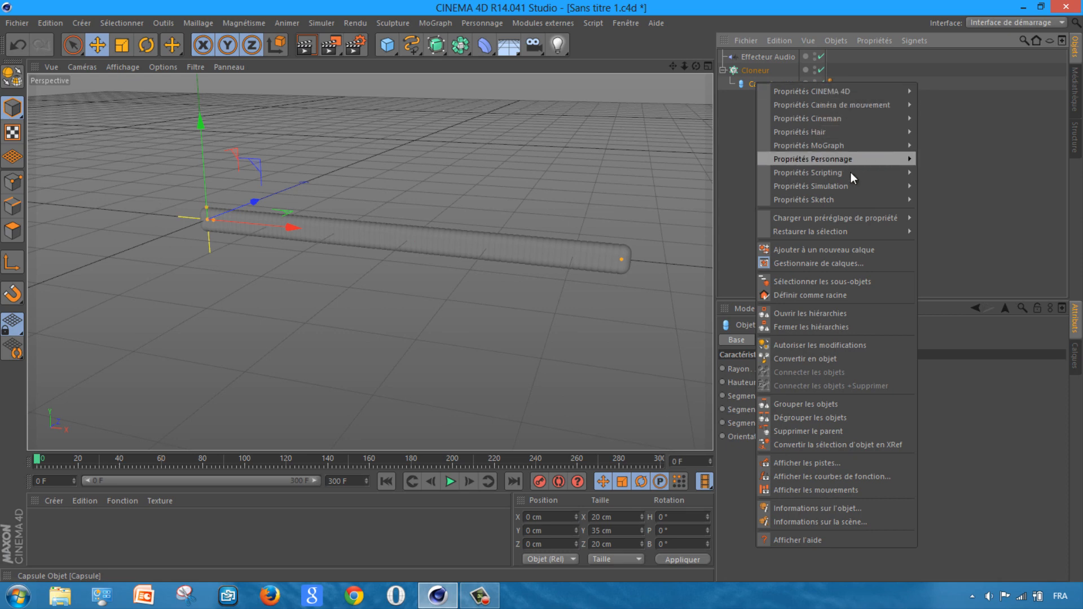
pyautogui.moveTo(825, 188)
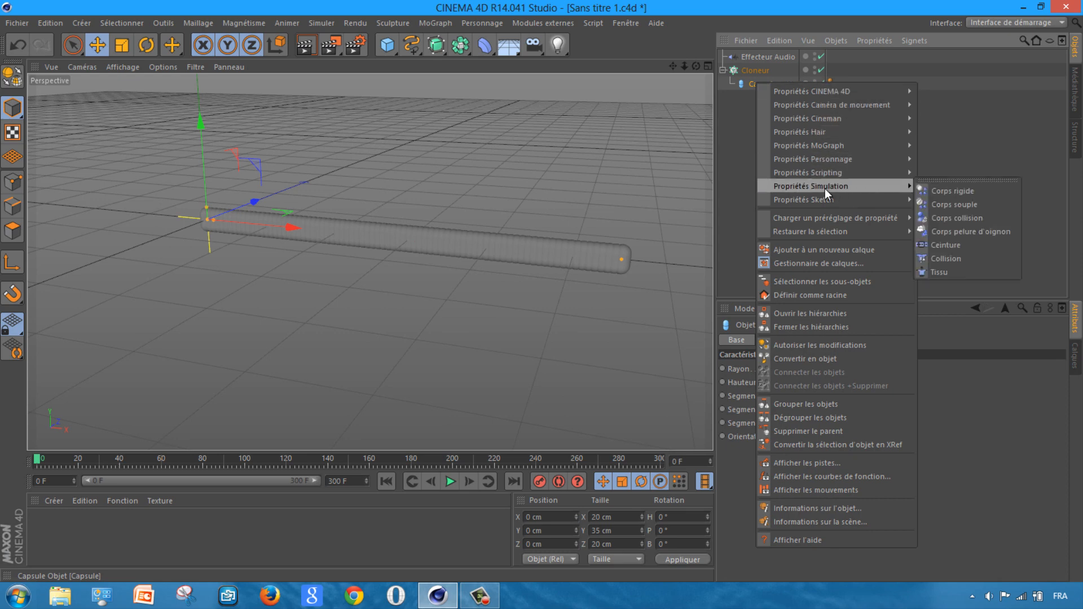
pyautogui.click(968, 196)
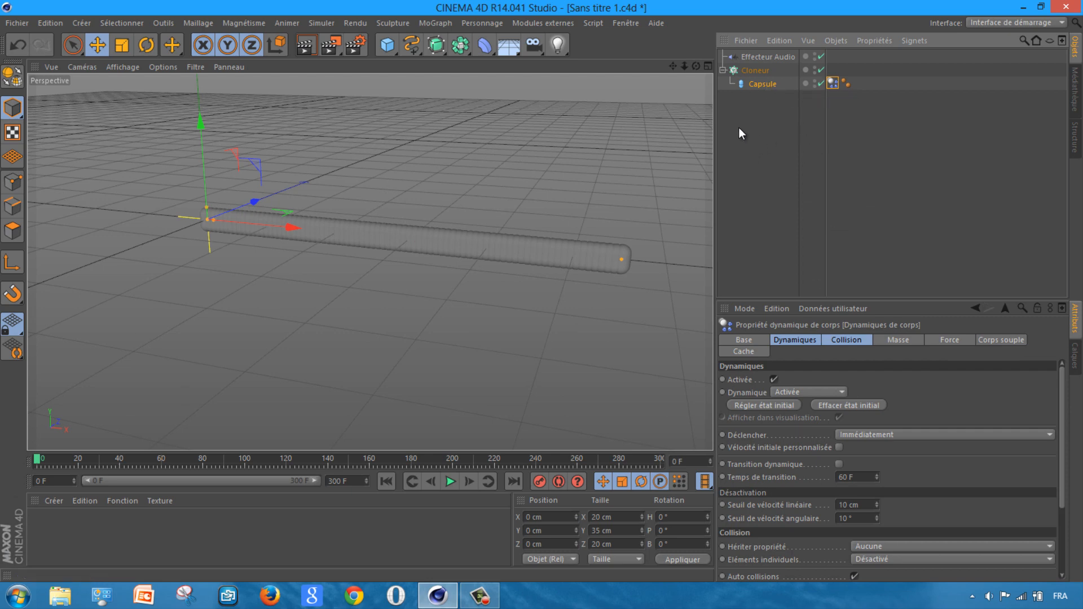
pyautogui.click(320, 22)
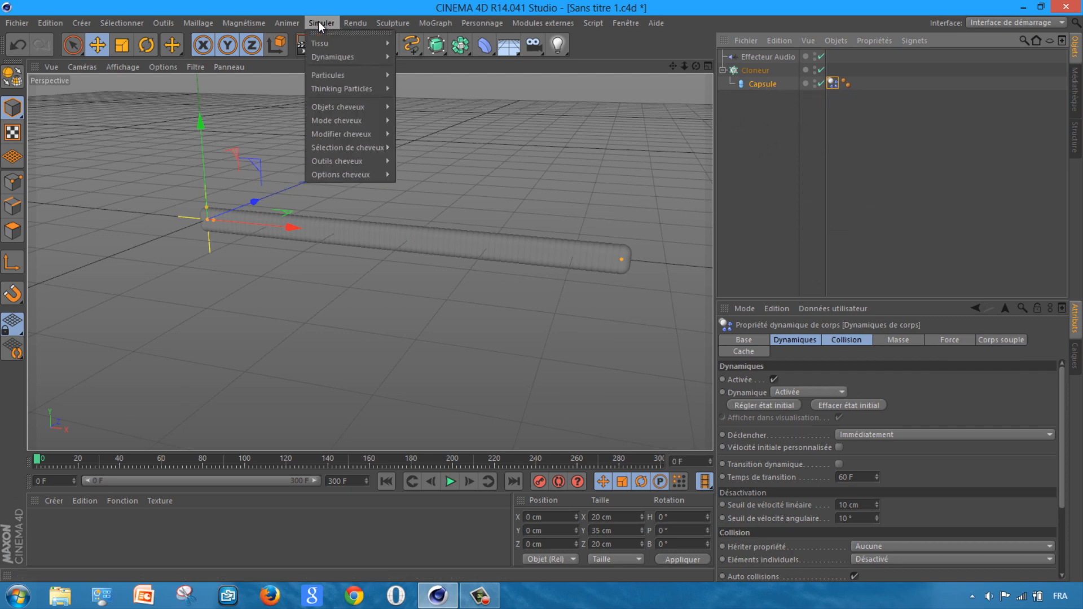
pyautogui.moveTo(323, 57)
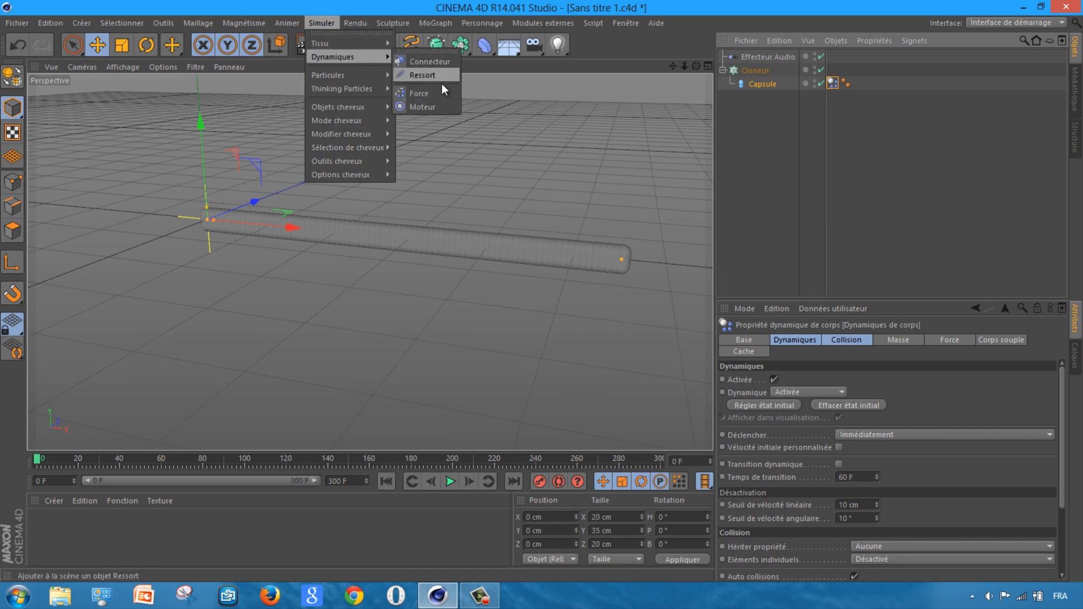
pyautogui.click(808, 140)
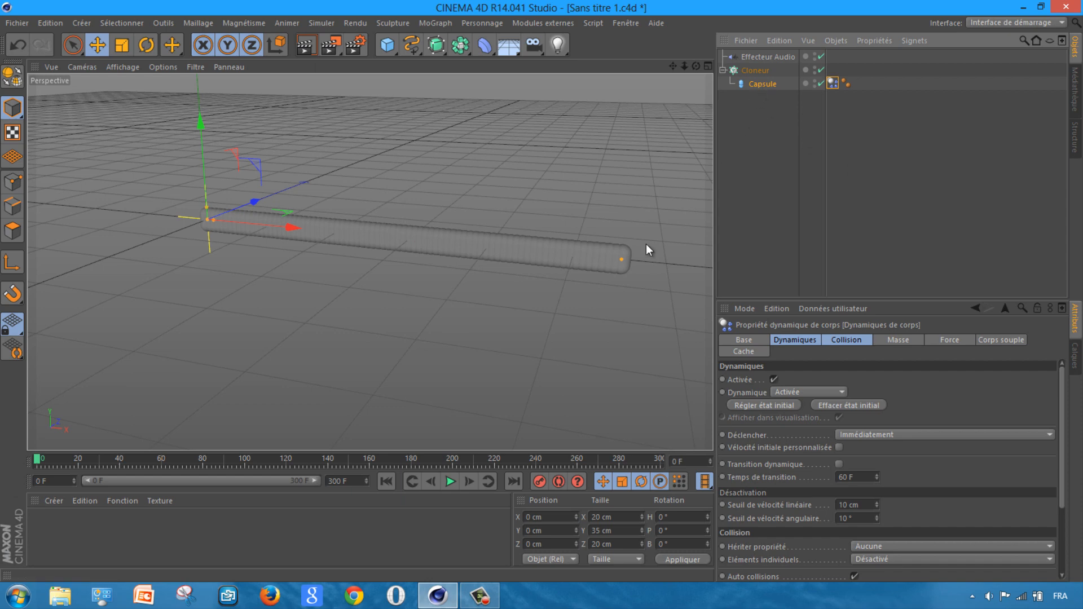
# Play the rigid body simulation of the capsules briefly and return to frame 0
pyautogui.click(450, 481)
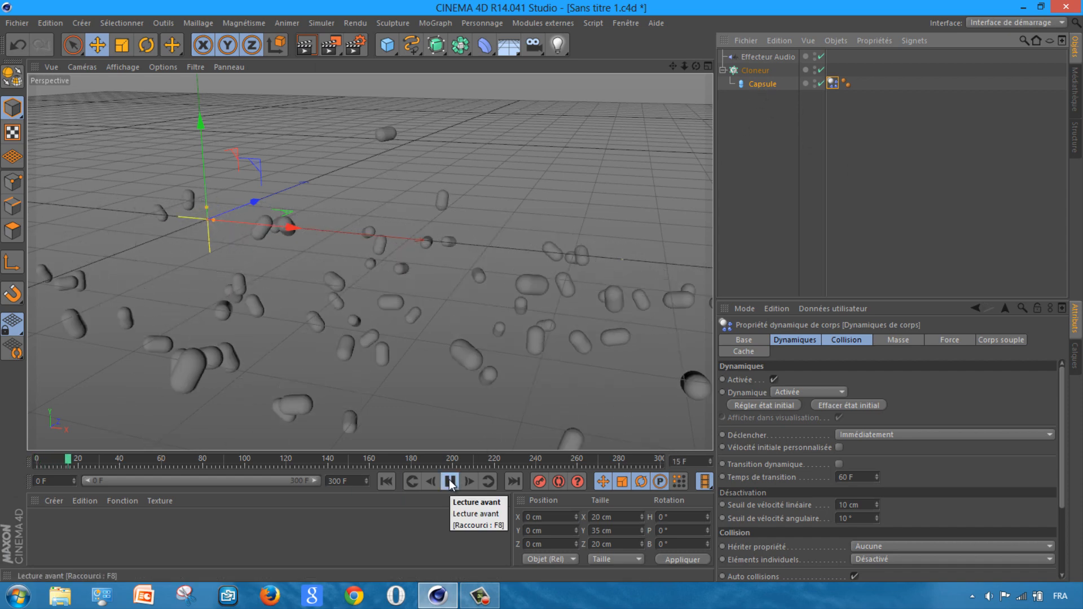
pyautogui.click(450, 481)
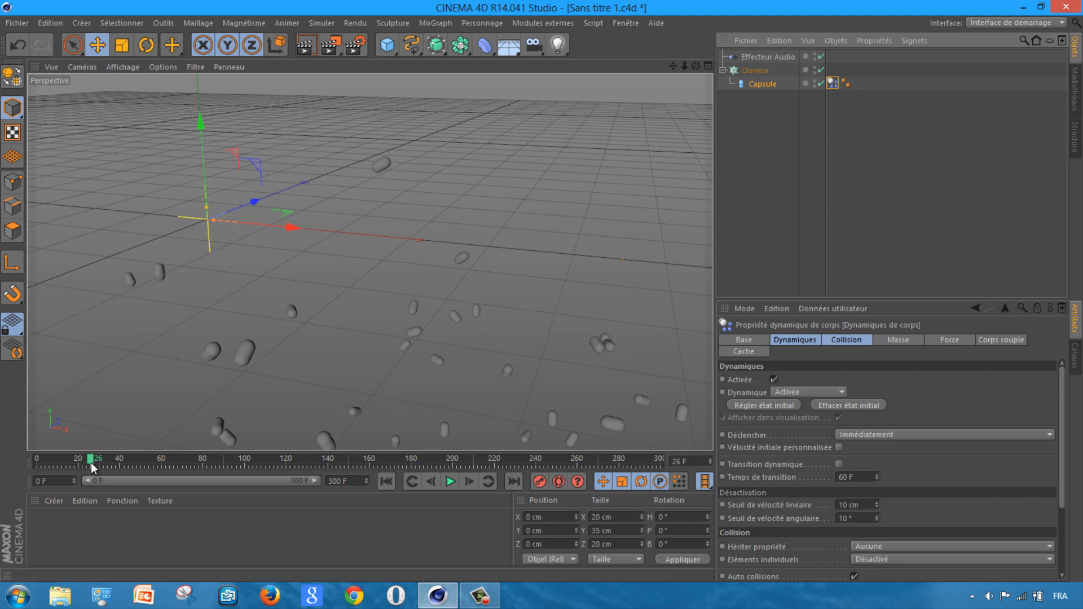
pyautogui.moveTo(91, 459); pyautogui.dragTo(22, 462)
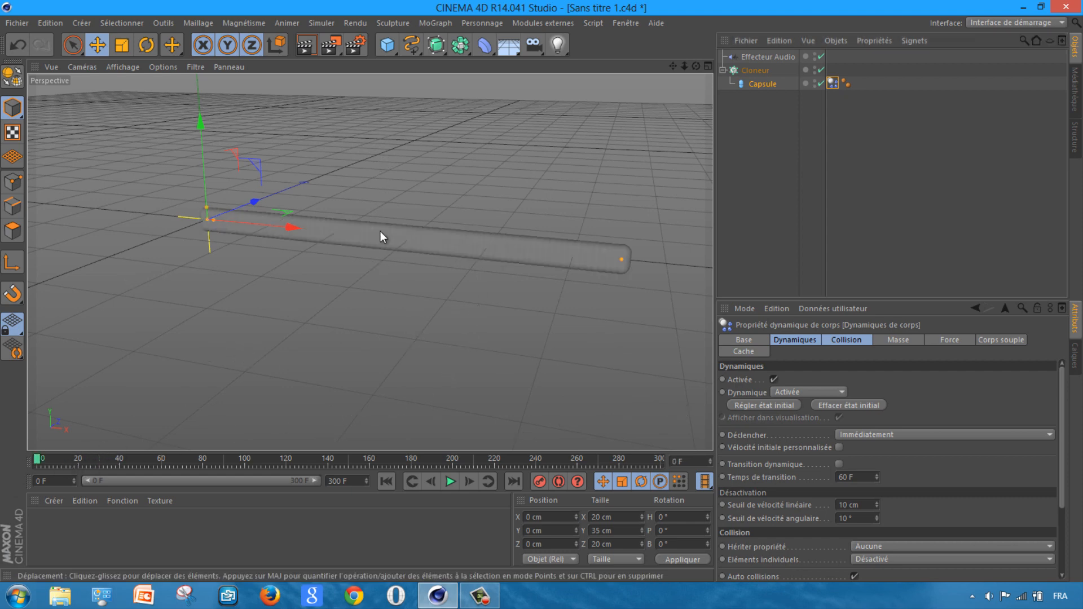
# Set both Suivre position and Suivre rotation to 5 in the force settings of the capsule's rigid body property
pyautogui.click(832, 82)
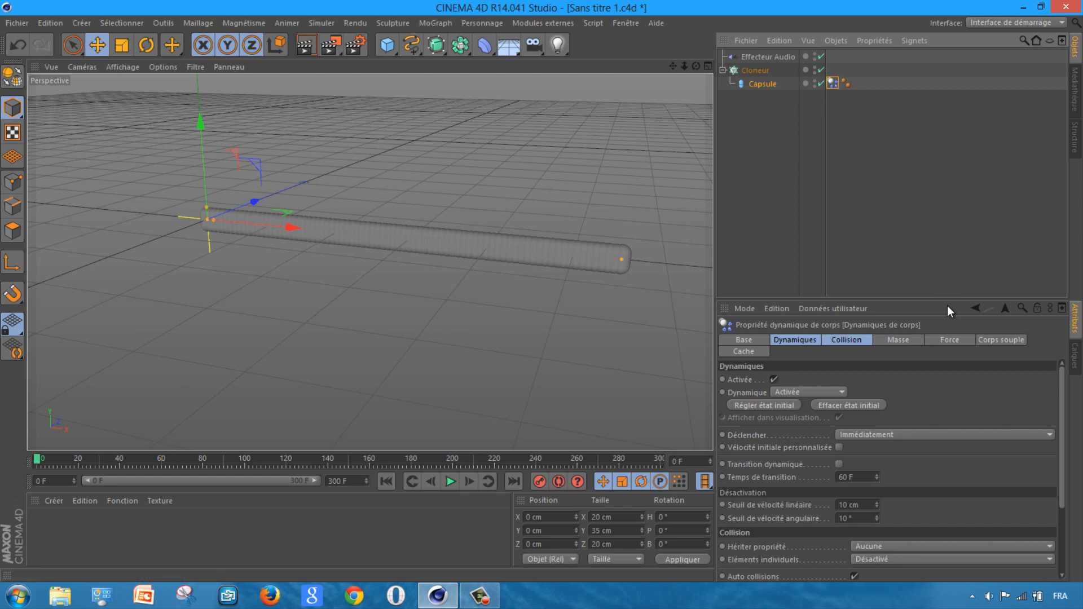
pyautogui.click(951, 341)
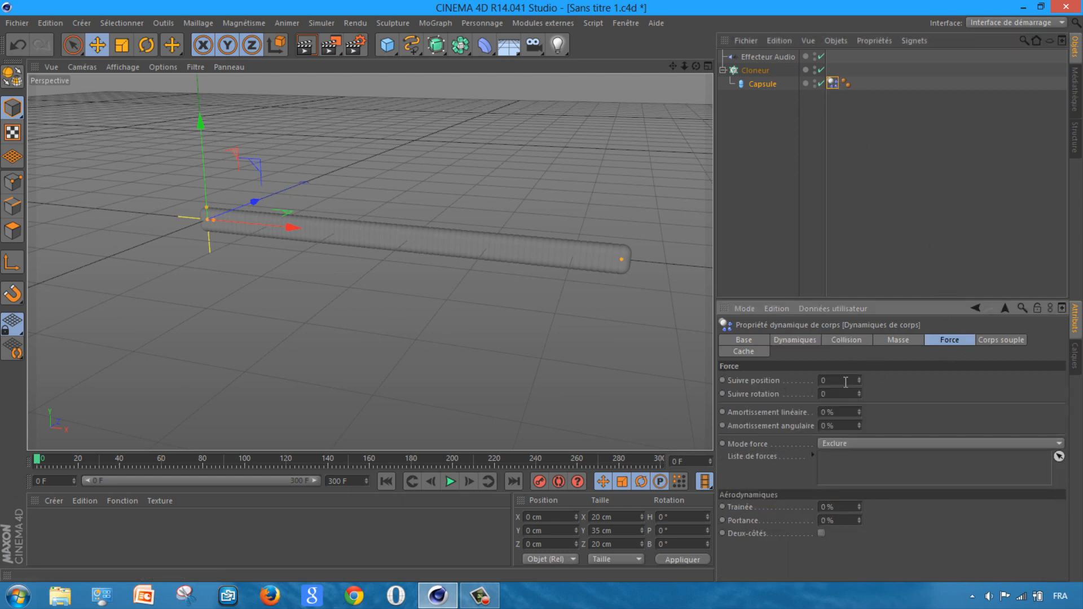
pyautogui.click(846, 381)
pyautogui.write('5')
pyautogui.press('Tab')
# Play the animation up to frame 87 to examine the capsules' dynamics and reframe the perspective view on them
pyautogui.click(451, 482)
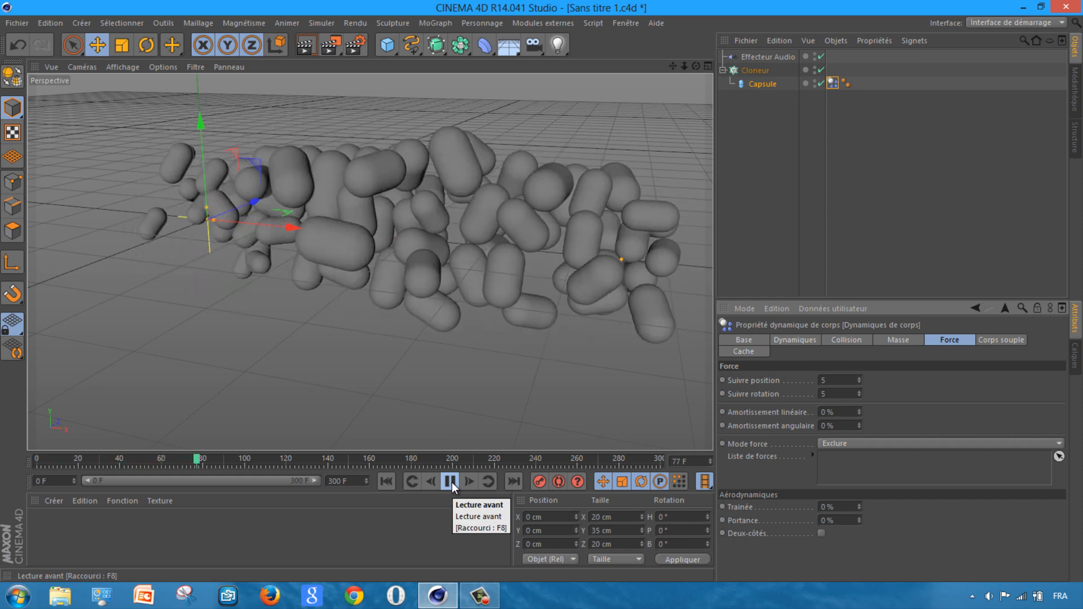
pyautogui.click(451, 482)
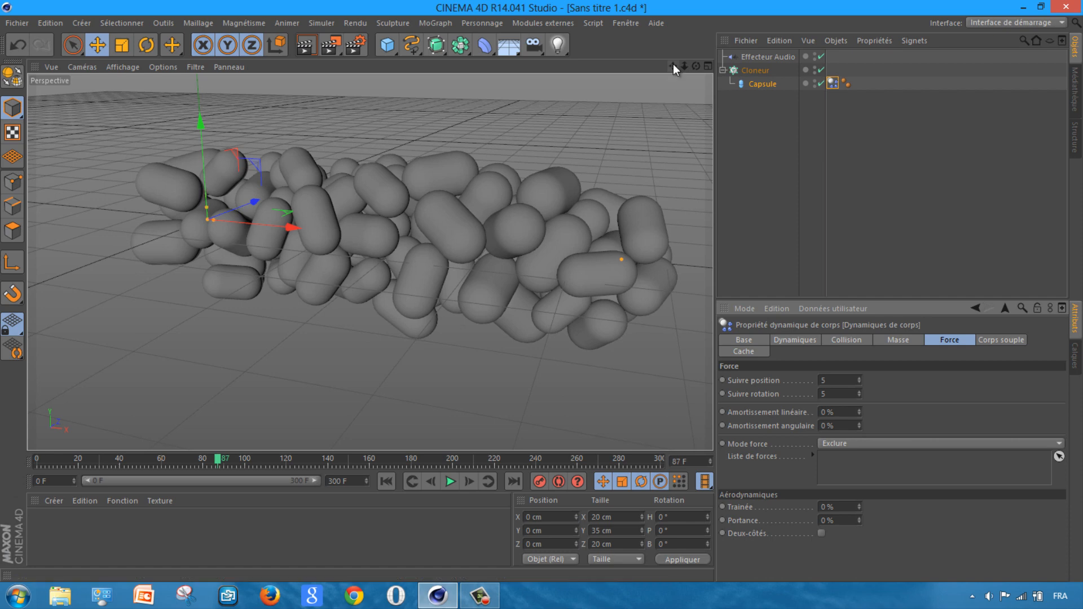
pyautogui.moveTo(673, 65); pyautogui.dragTo(540, 292)
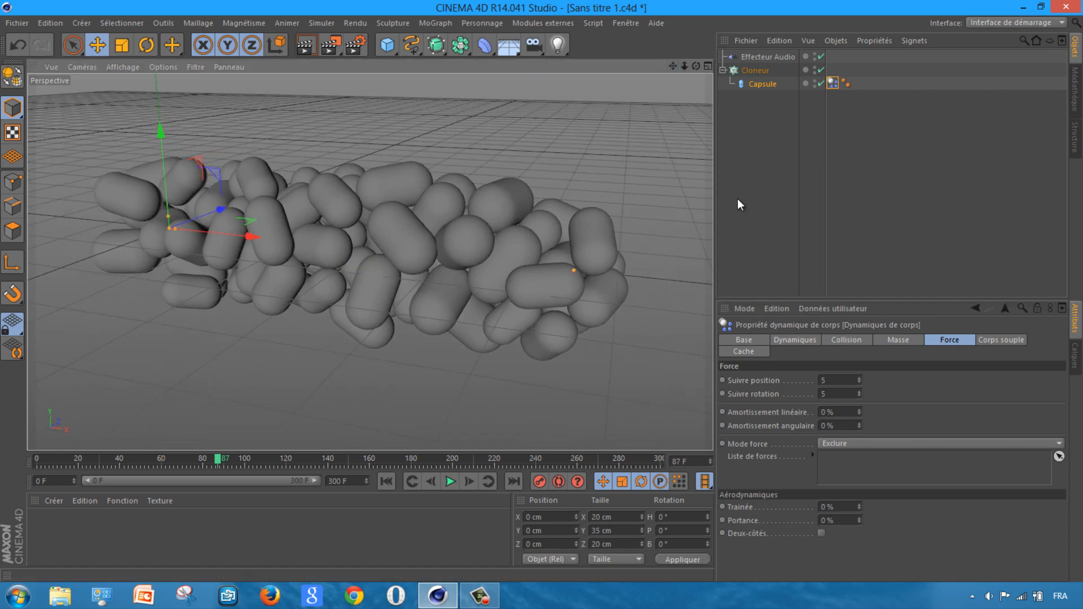
pyautogui.moveTo(673, 66); pyautogui.dragTo(669, 128)
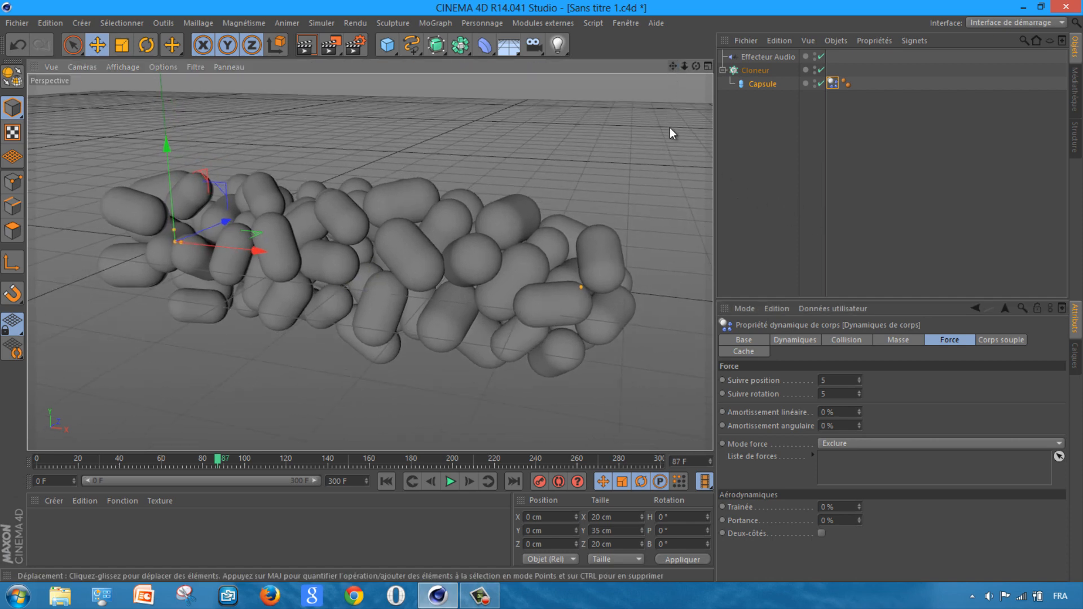
pyautogui.moveTo(673, 66); pyautogui.dragTo(732, 164)
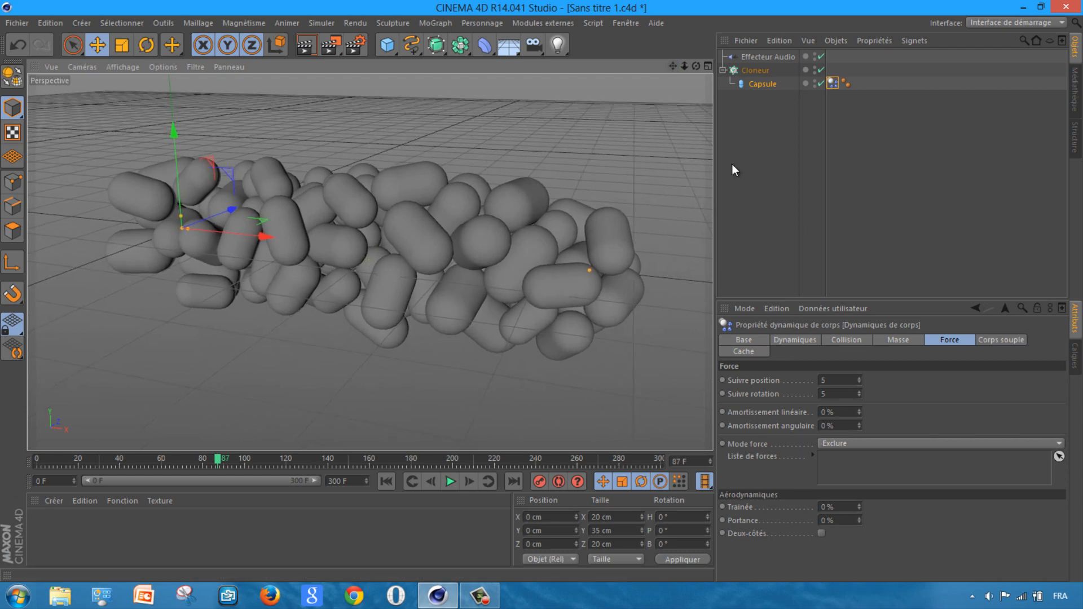
# Set the audio effector's Couleur parameter to Activer
pyautogui.click(752, 55)
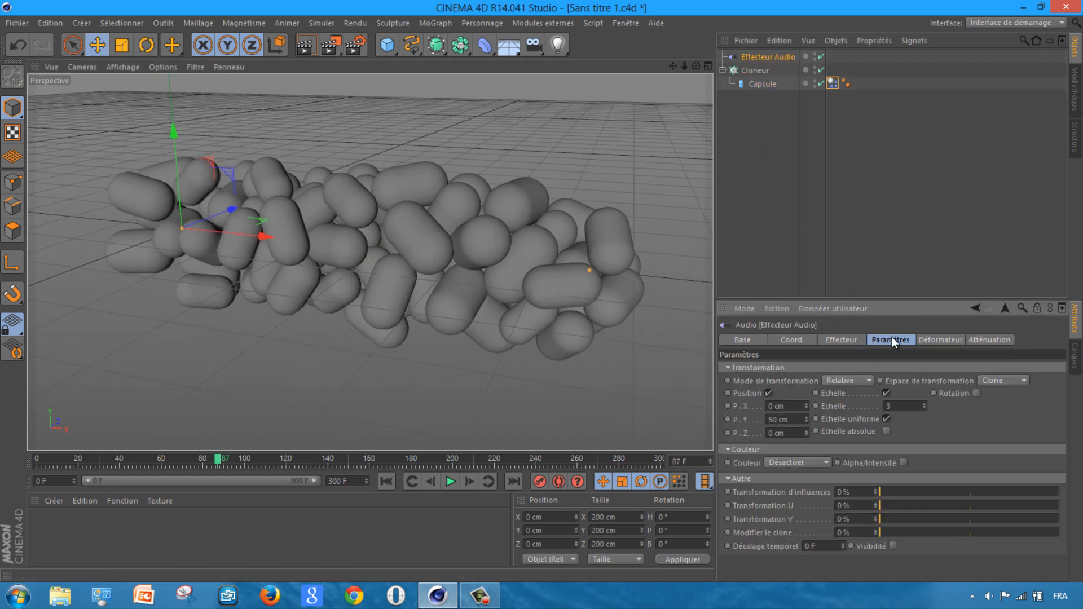
pyautogui.click(808, 461)
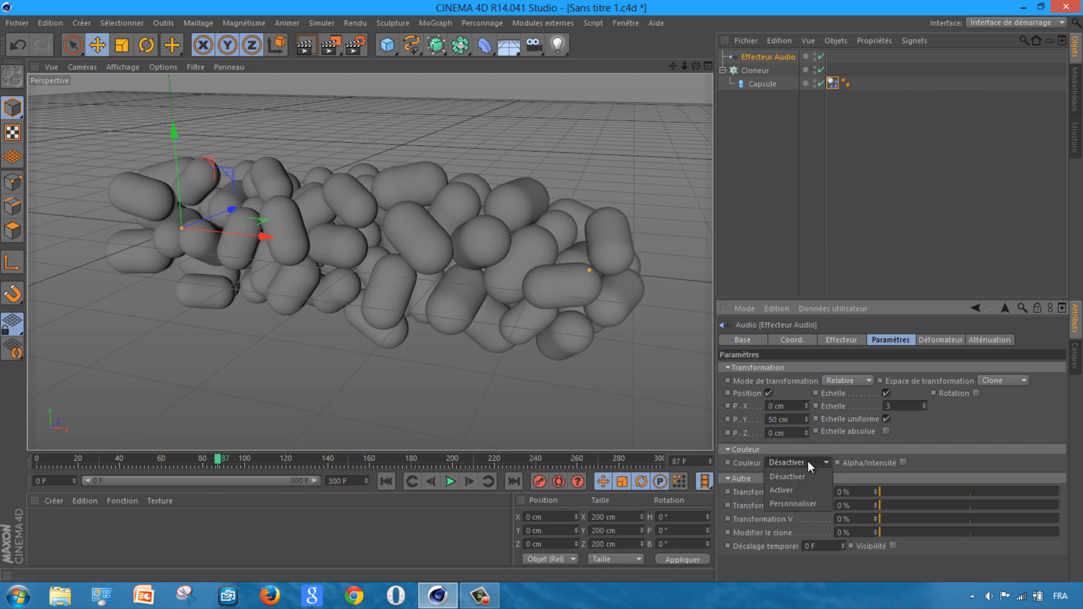
pyautogui.click(788, 485)
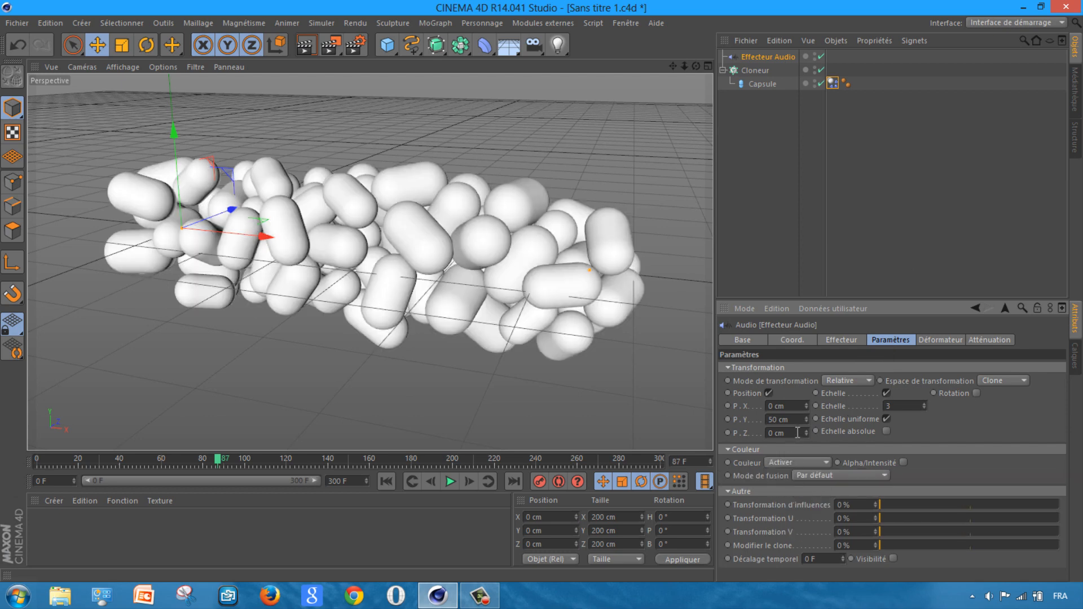
# Set the starting colour of the effector's Couleur de fréquence gradient to pink with hue 321° and 100% saturation
pyautogui.click(845, 340)
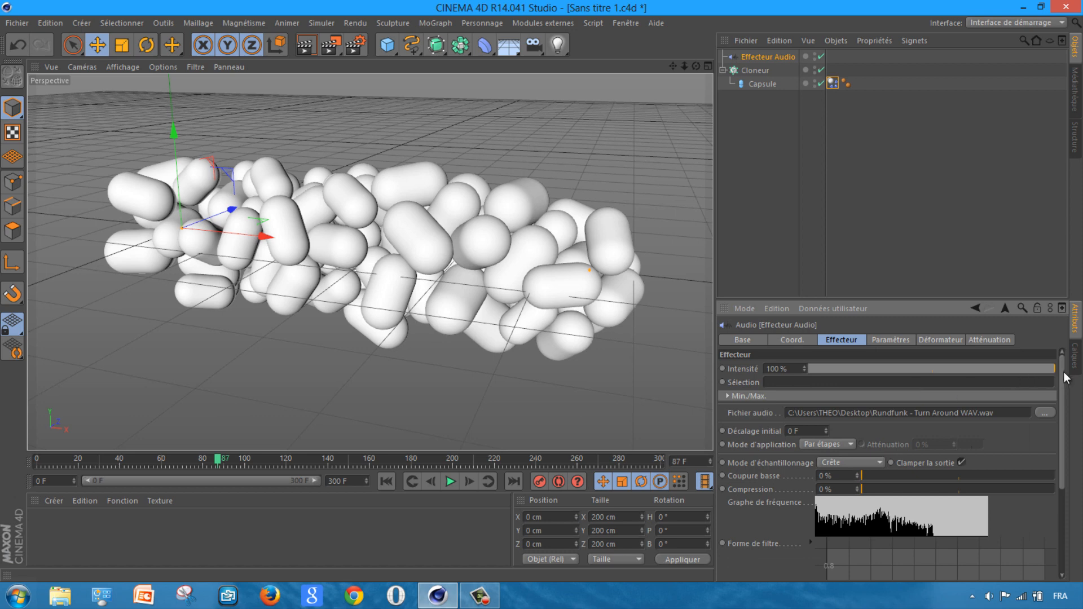
pyautogui.scroll(-5, 1064, 371)
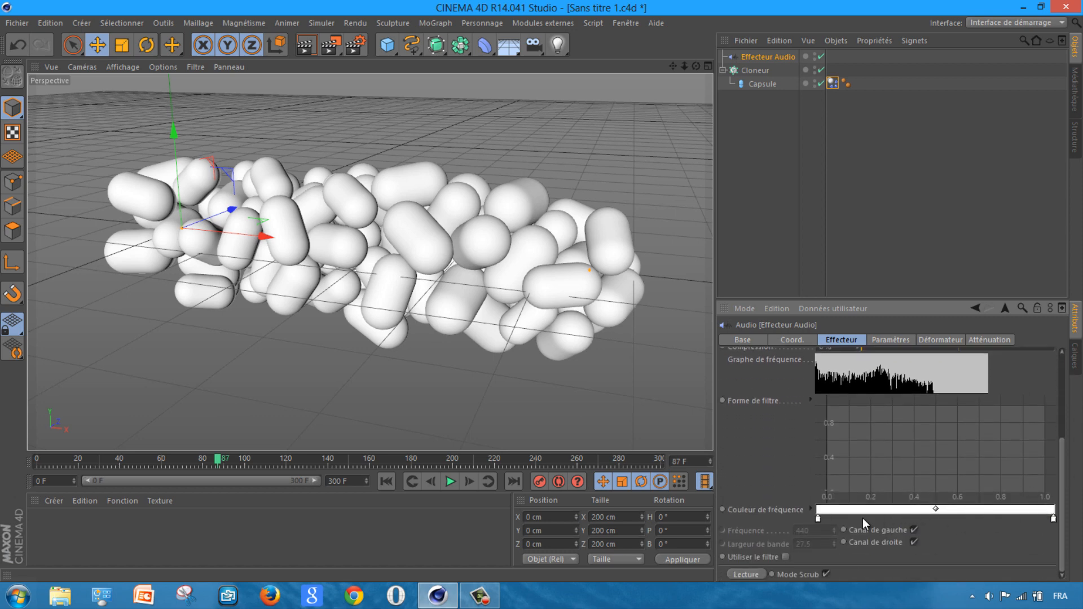
pyautogui.doubleClick(818, 520)
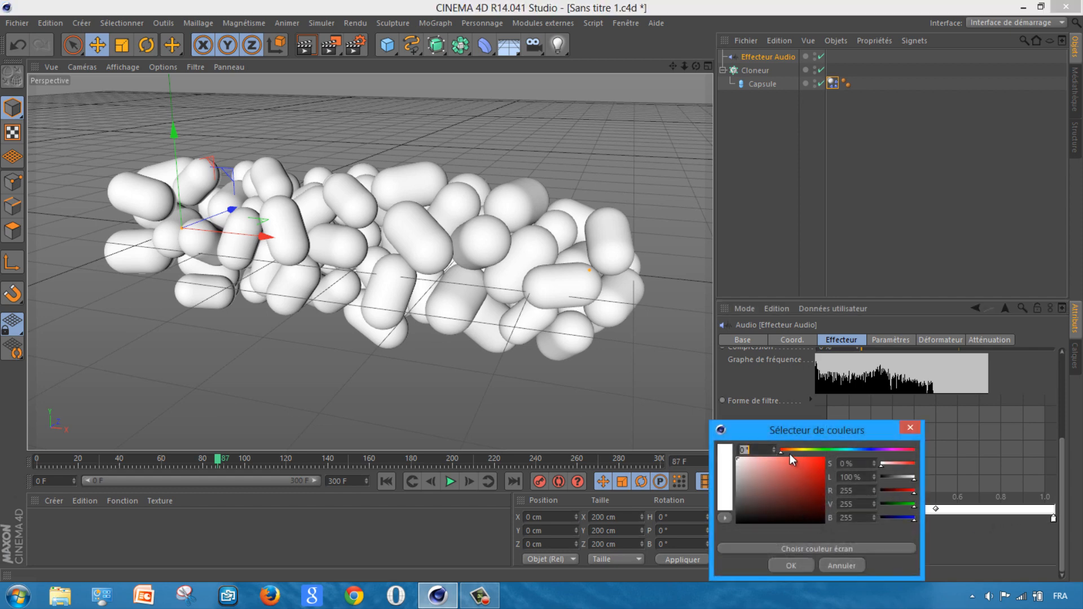
pyautogui.moveTo(781, 451); pyautogui.dragTo(901, 453)
pyautogui.moveTo(822, 461); pyautogui.dragTo(830, 460)
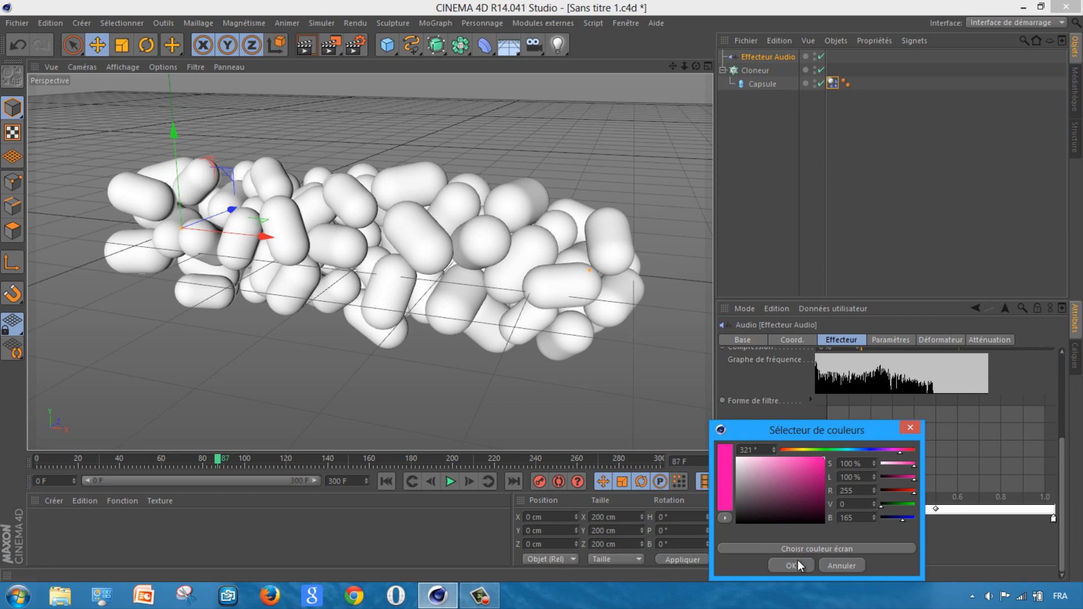
pyautogui.click(793, 565)
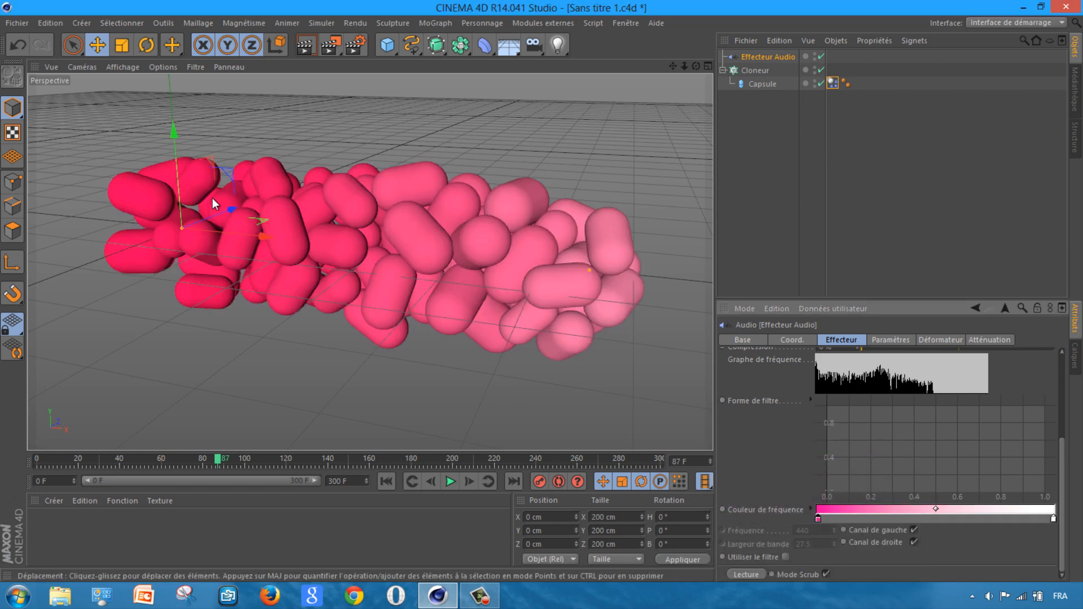
# Set the end colour of the Couleur de fréquence gradient to a saturated blue with hue 242°
pyautogui.doubleClick(1053, 518)
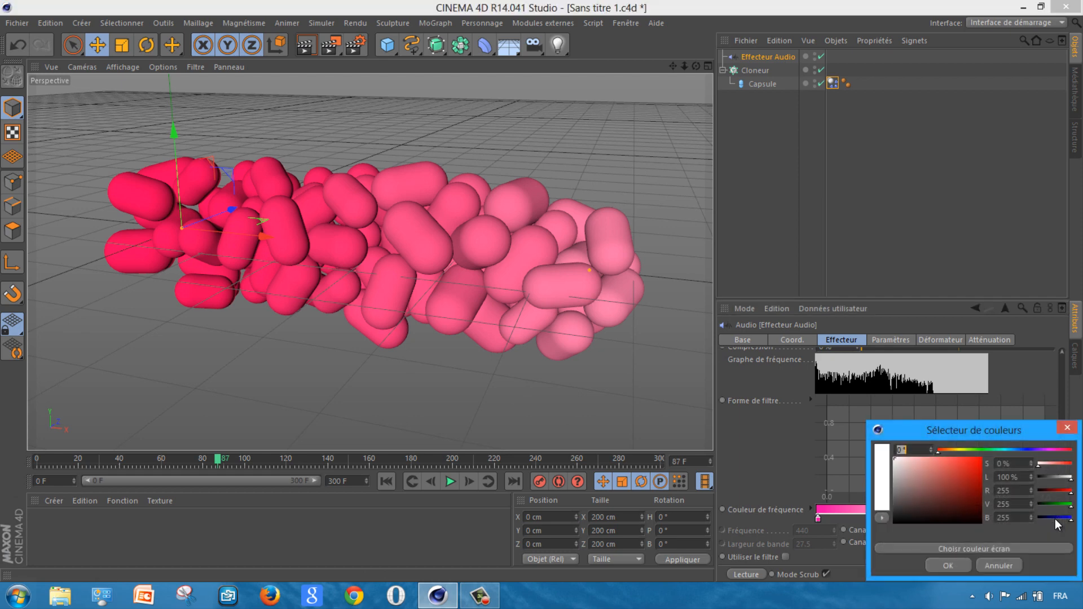
pyautogui.moveTo(1004, 429)
pyautogui.mouseDown()
pyautogui.moveTo(964, 394)
pyautogui.moveTo(987, 415)
pyautogui.mouseUp()
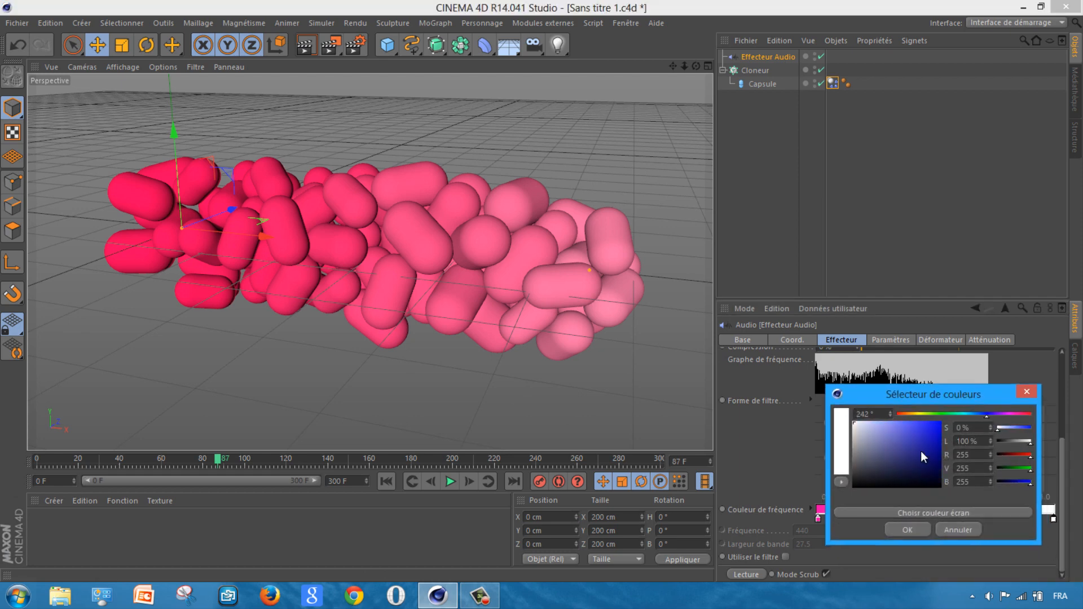
pyautogui.moveTo(924, 457); pyautogui.dragTo(955, 420)
pyautogui.click(907, 530)
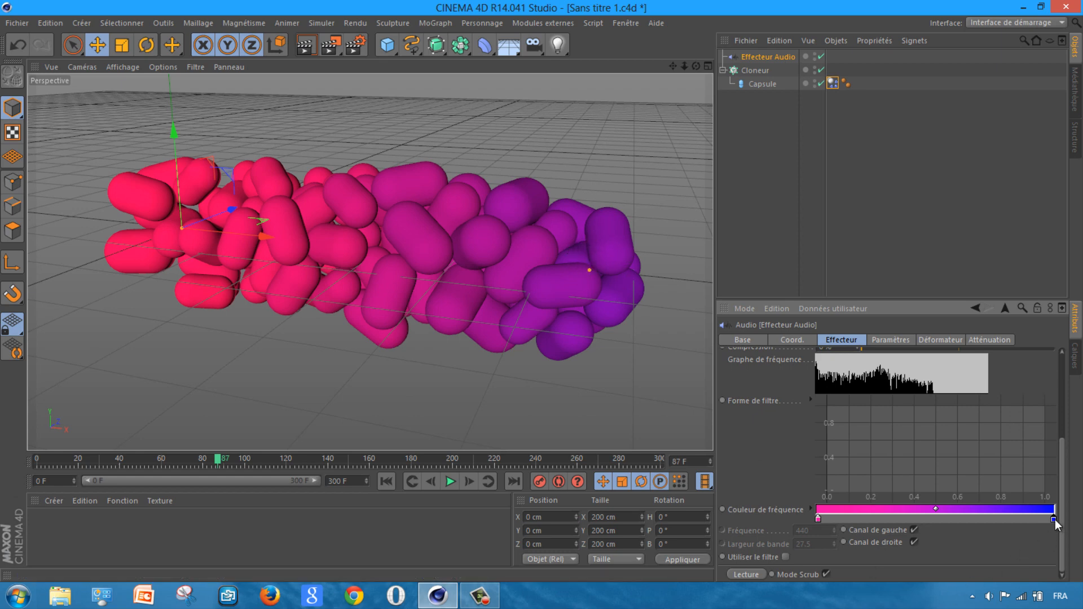
# Shift the blue end knot of the Couleur de fréquence gradient inward to about two-thirds and test-render the perspective view
pyautogui.moveTo(1055, 519); pyautogui.dragTo(976, 521)
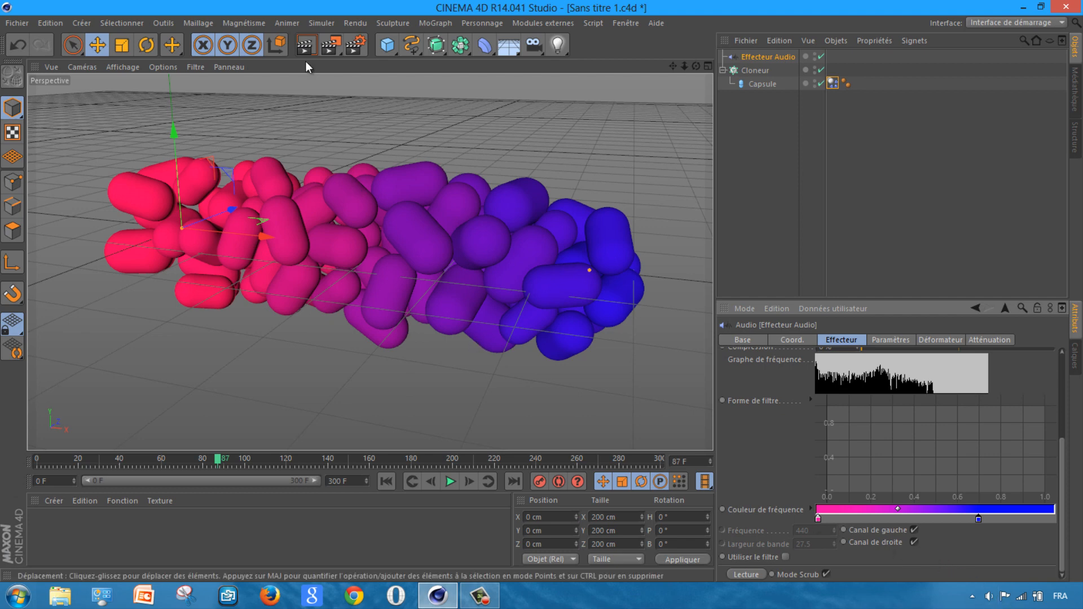
pyautogui.hotkey('ctrl', 'r')
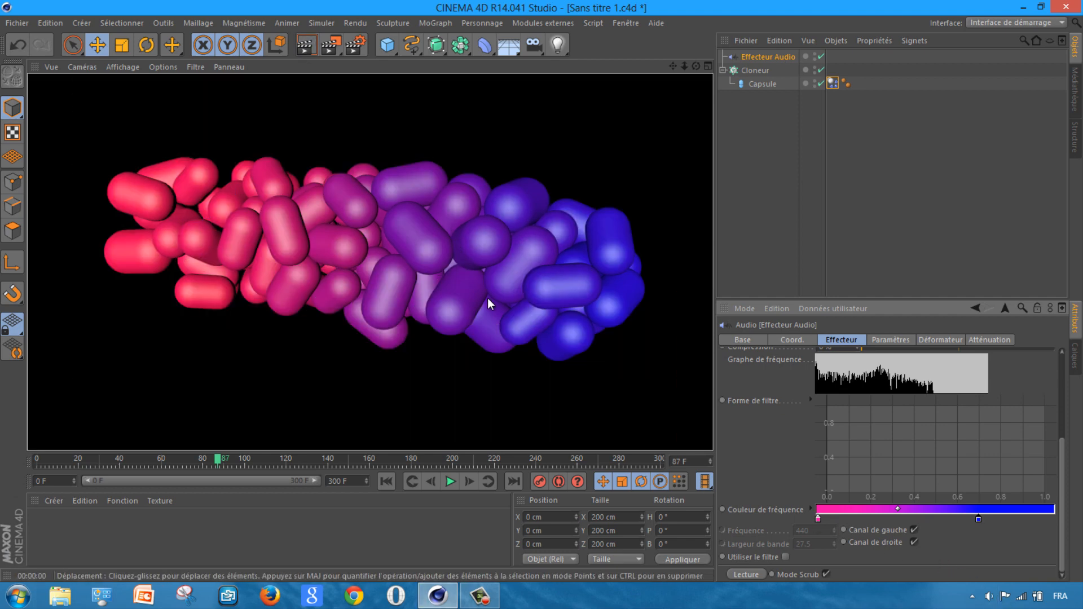
pyautogui.click(543, 384)
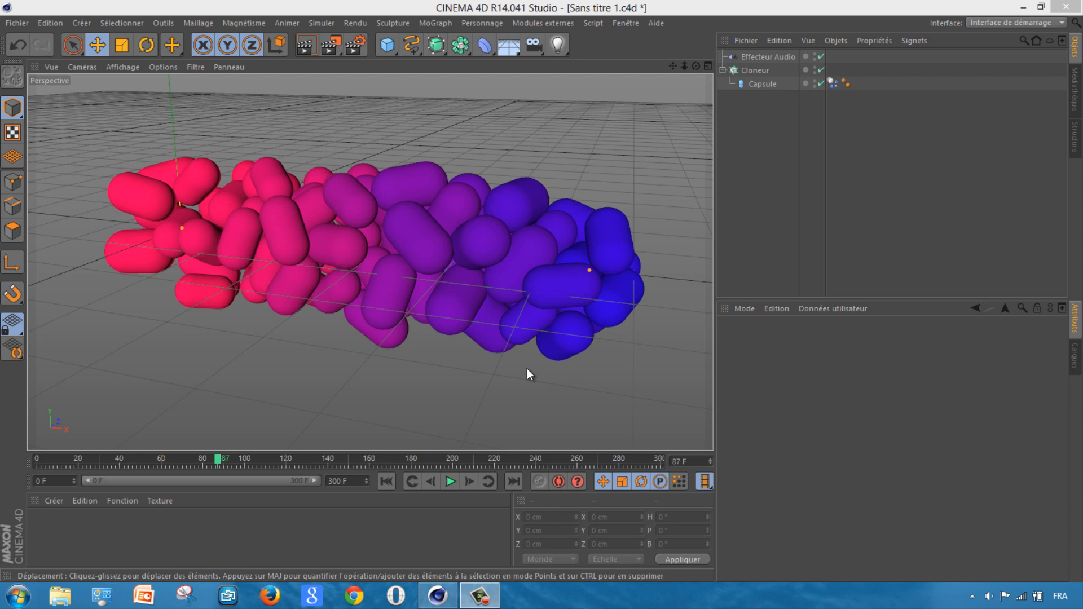
# Create a new material and set its colour to red with R 247, V 0 and B 0
pyautogui.doubleClick(50, 540)
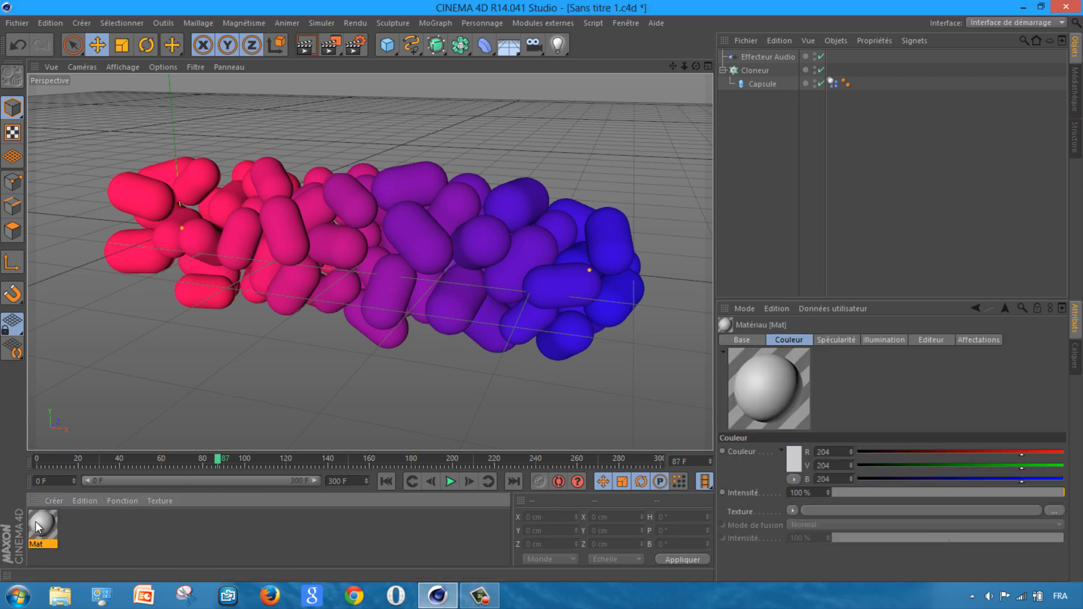
pyautogui.doubleClick(35, 521)
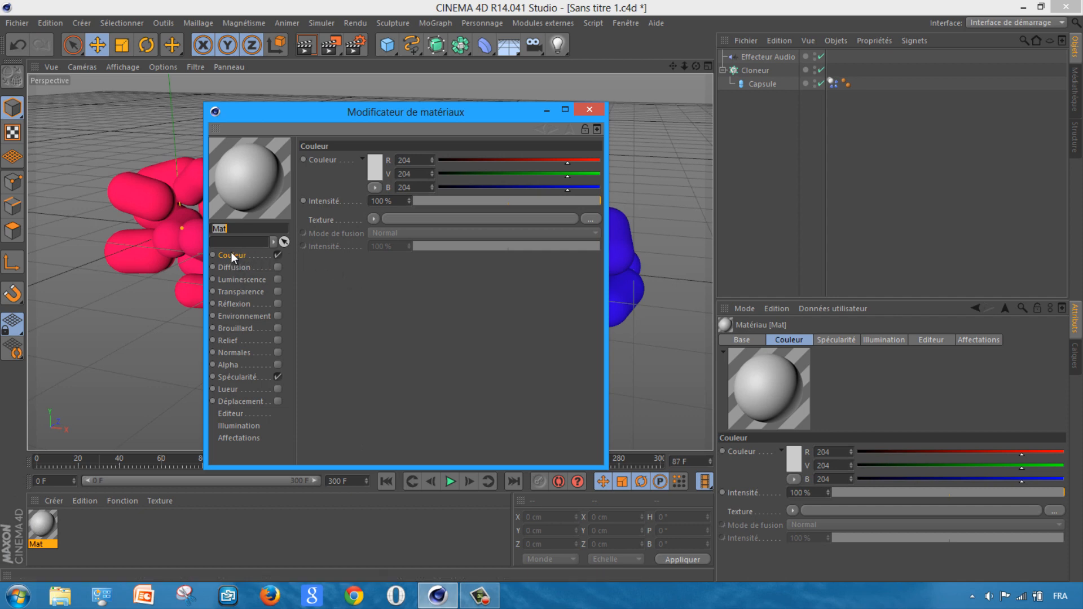
pyautogui.click(375, 167)
pyautogui.moveTo(361, 158); pyautogui.dragTo(388, 124)
pyautogui.click(352, 233)
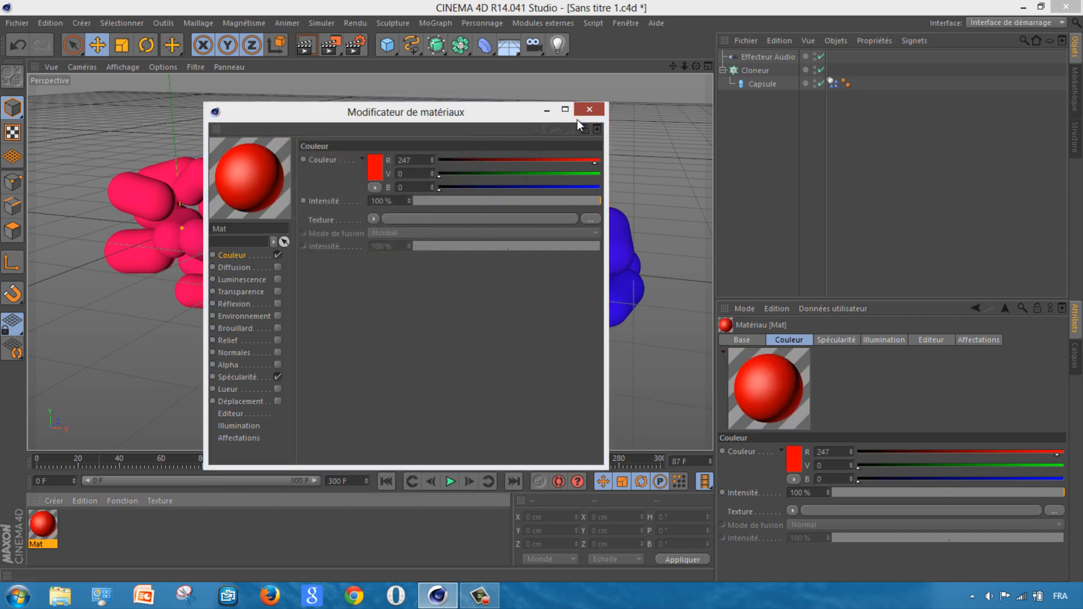
pyautogui.click(589, 109)
# Try the red material on the Capsule, and remove its texture tag again
pyautogui.moveTo(52, 519); pyautogui.dragTo(768, 84)
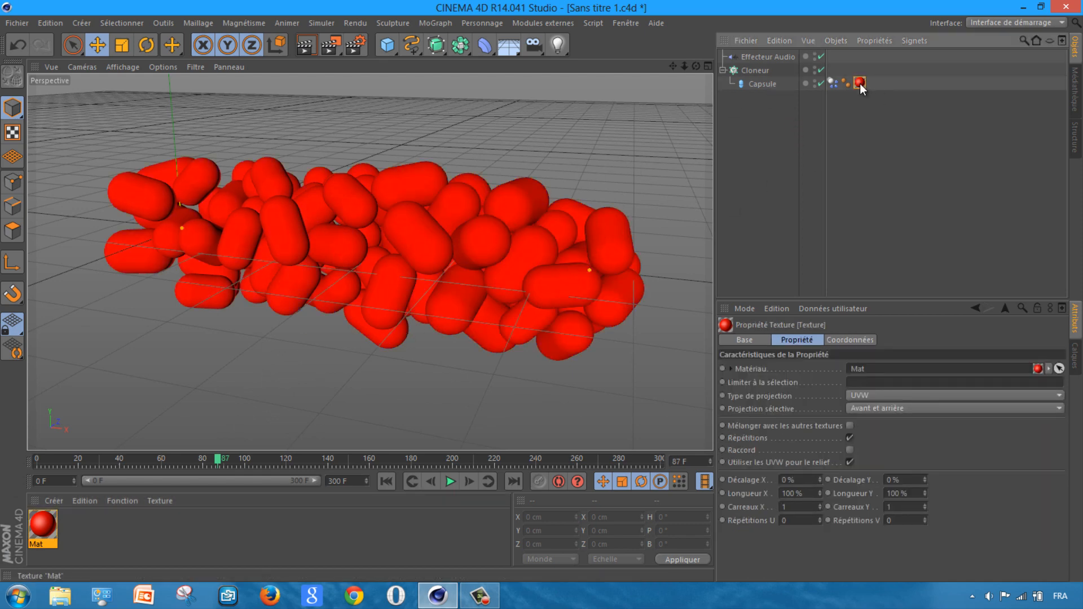
pyautogui.press('Delete')
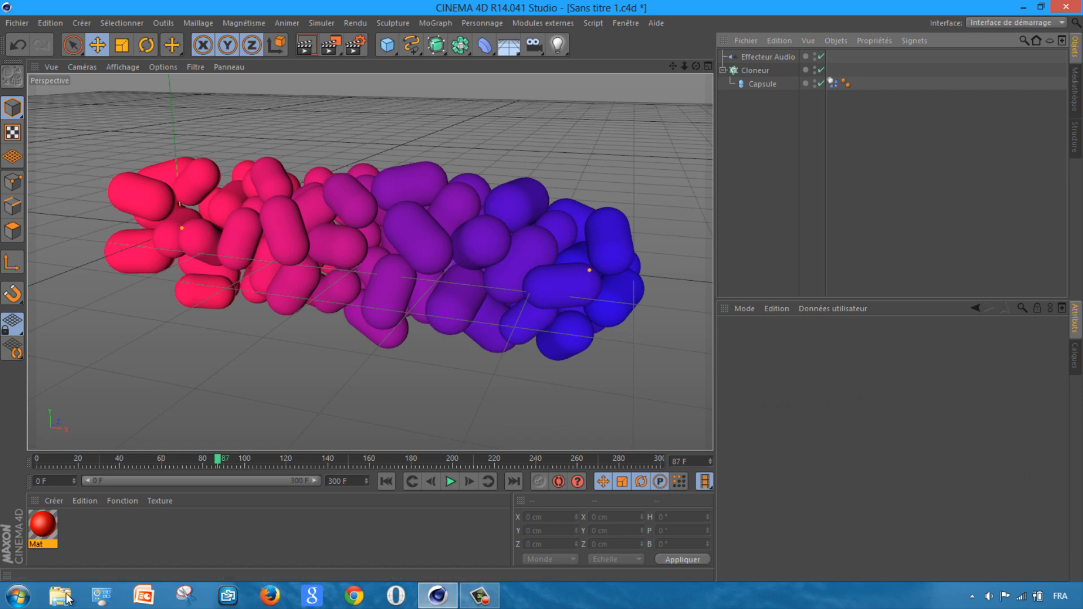
# Load the MoGraph Matière Couleur shader as the texture of the material's Couleur channel
pyautogui.click(39, 528)
pyautogui.doubleClick(39, 528)
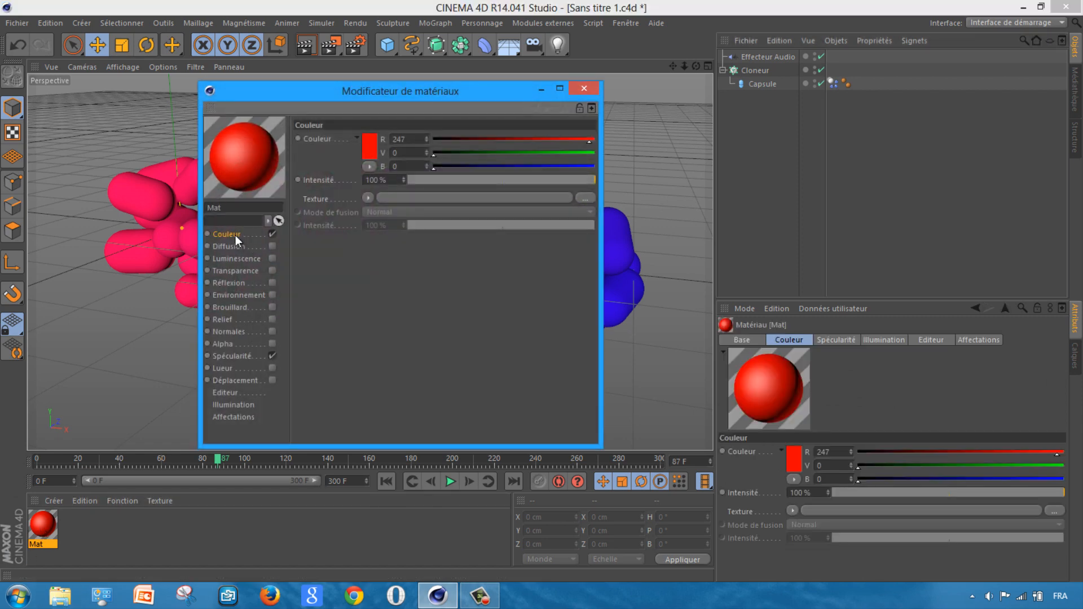
pyautogui.click(369, 198)
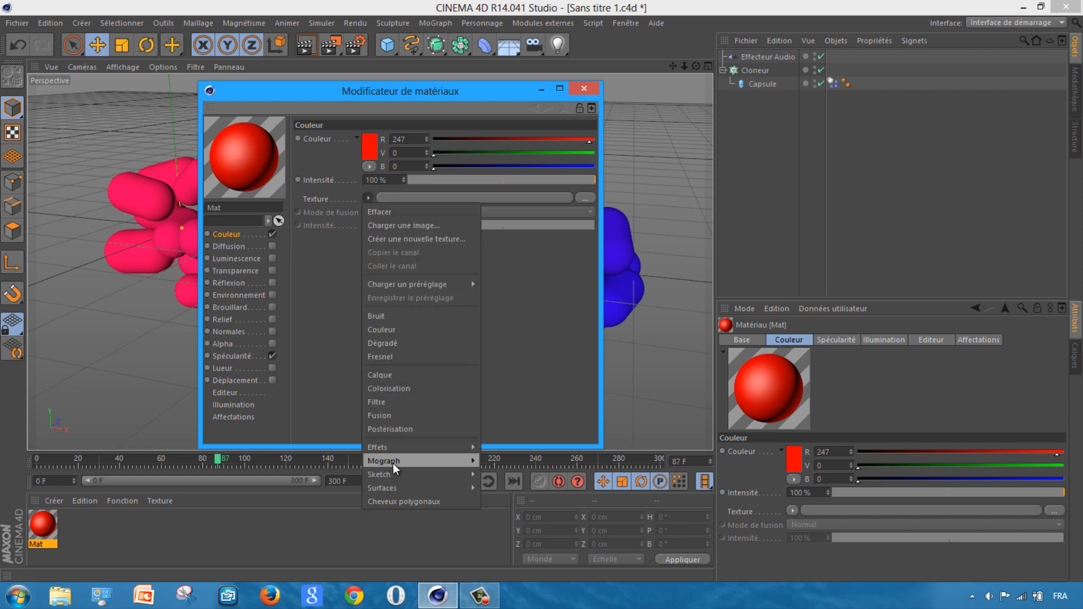
pyautogui.moveTo(412, 460)
pyautogui.click(517, 462)
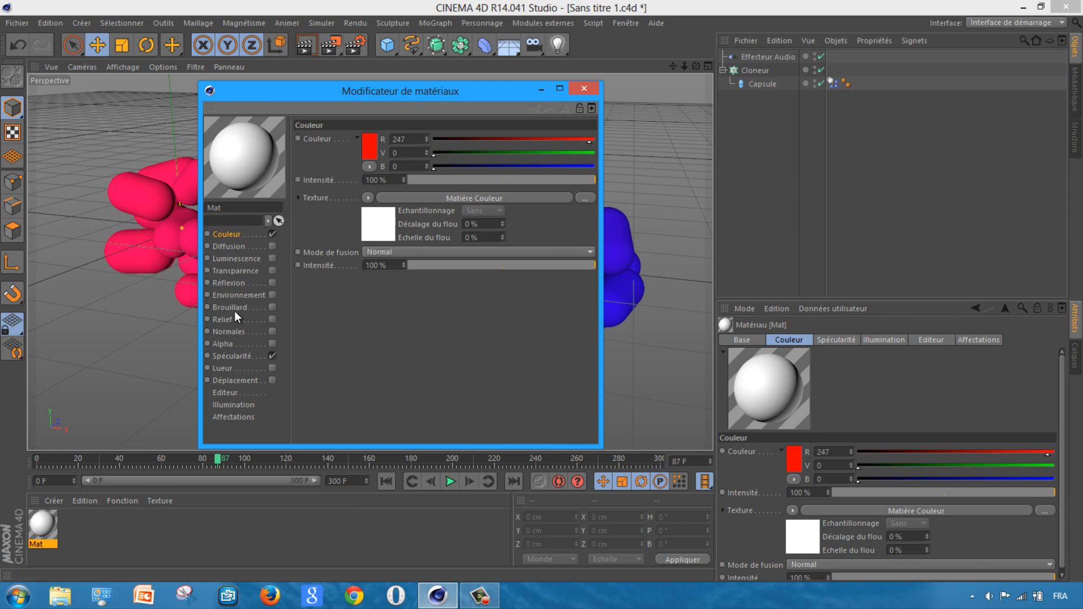
# Enable the material's Réflexion channel at 25 % intensity with a Fresnel texture at 20 % intensity
pyautogui.click(224, 283)
pyautogui.click(272, 282)
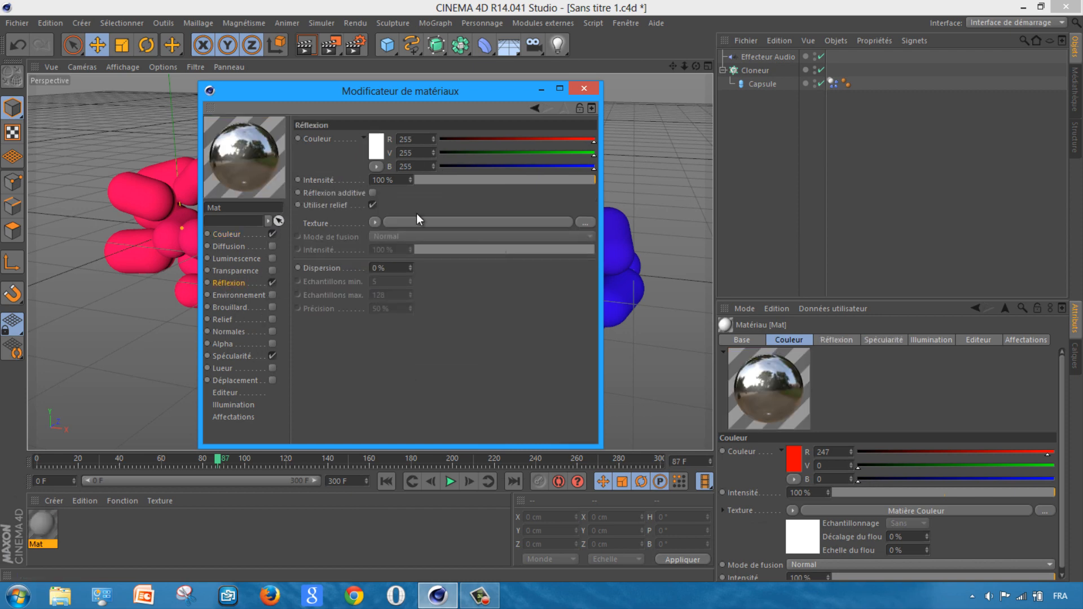
pyautogui.moveTo(449, 180); pyautogui.dragTo(454, 180)
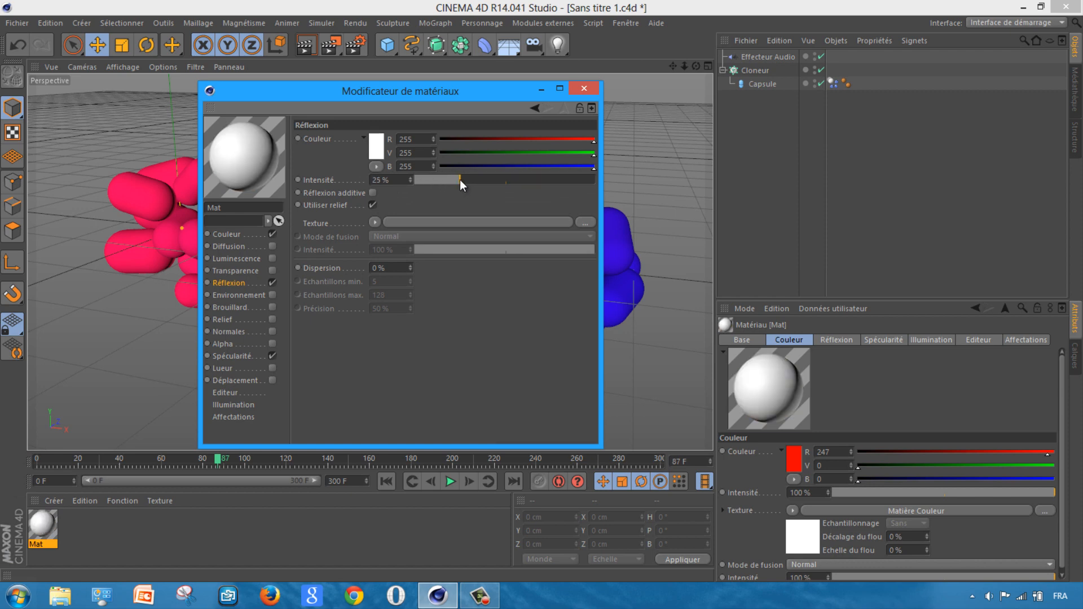
pyautogui.click(374, 222)
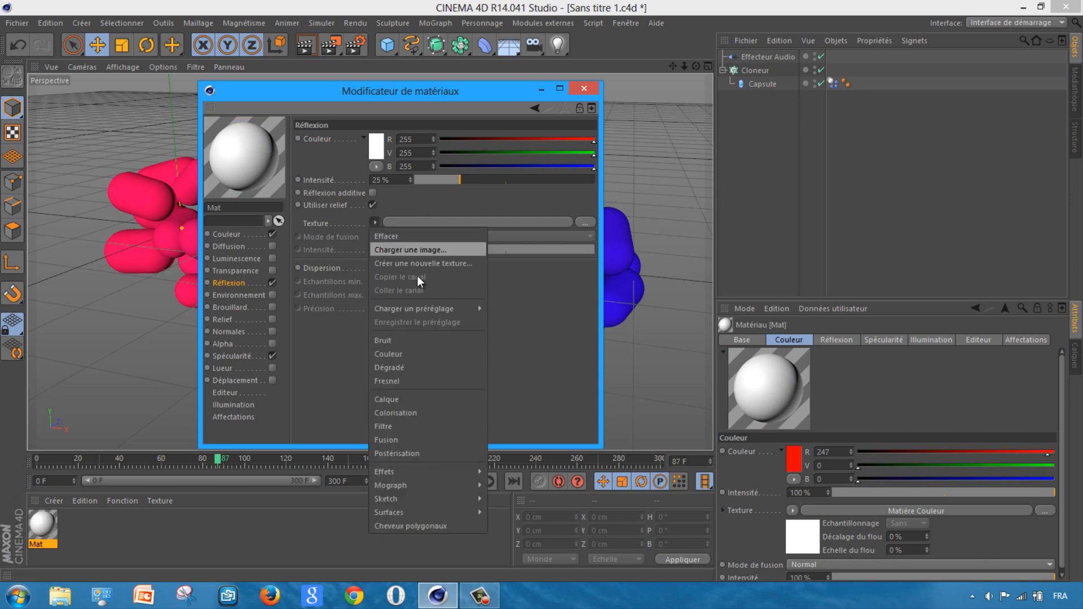
pyautogui.click(411, 381)
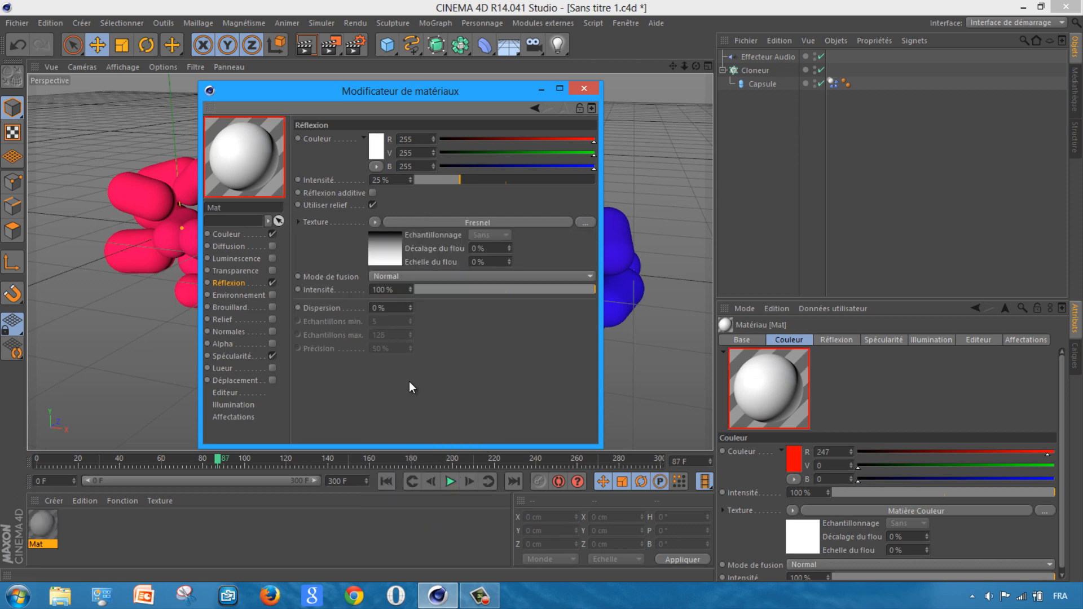
pyautogui.click(458, 290)
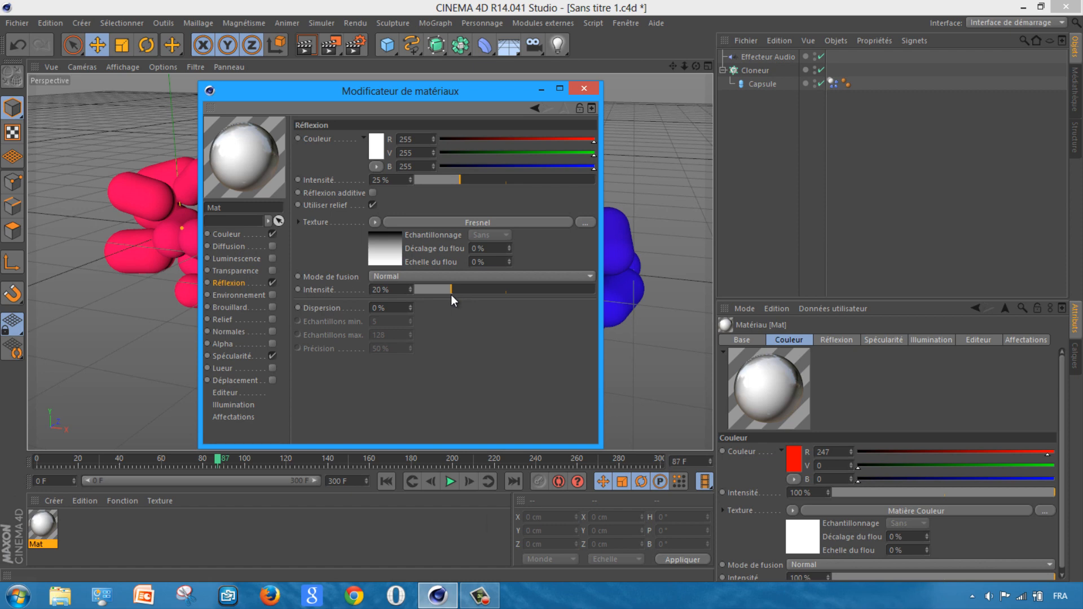
pyautogui.click(578, 89)
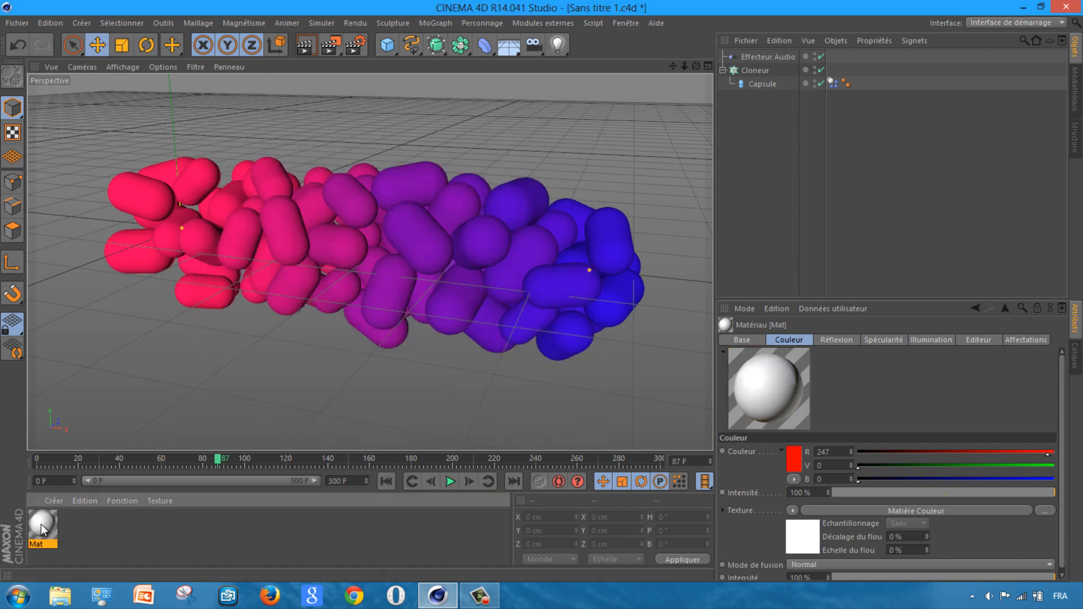
# Apply the reflective material to the Capsule and test-render the perspective view
pyautogui.moveTo(41, 524); pyautogui.dragTo(756, 86)
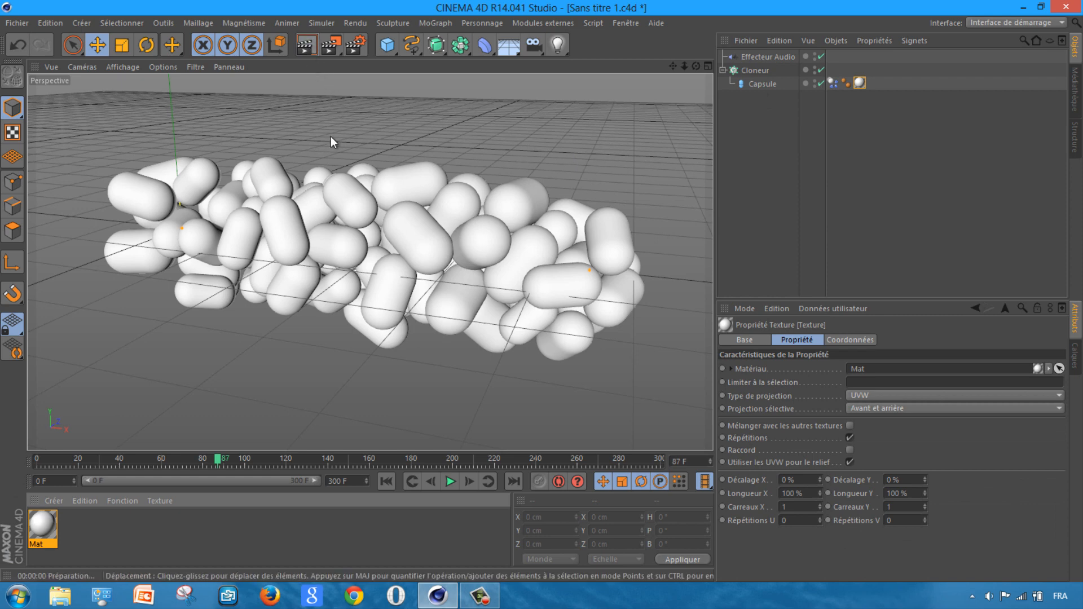
pyautogui.hotkey('ctrl', 'r')
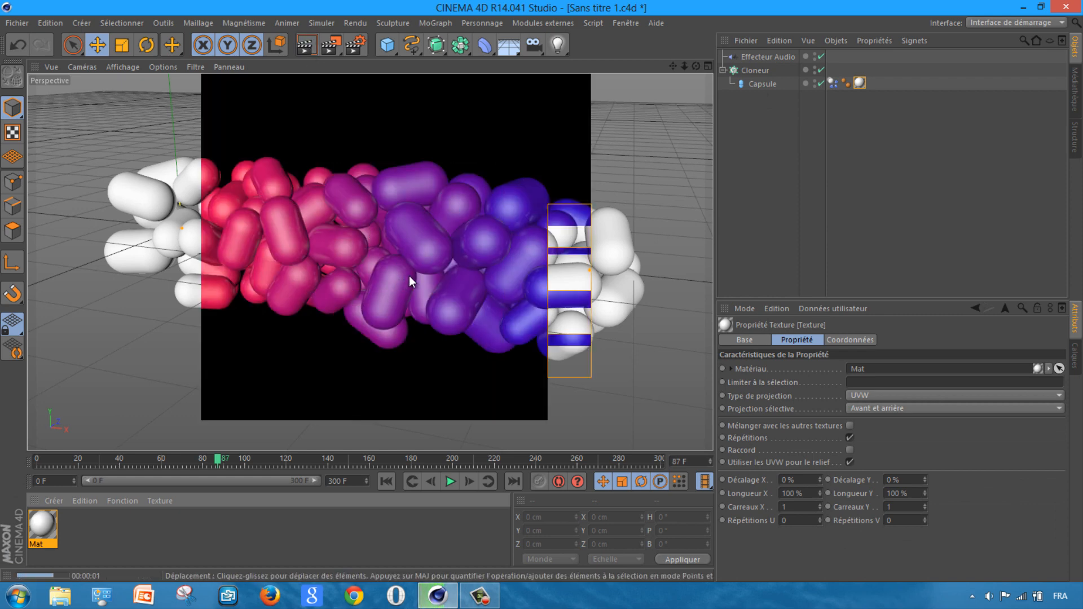
pyautogui.click(655, 153)
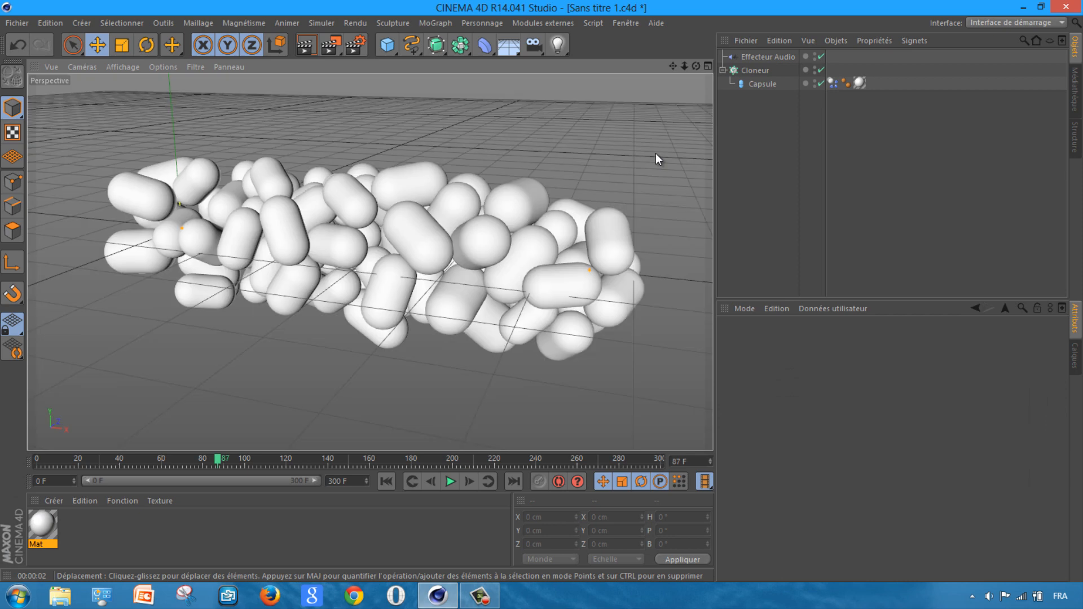
# Add a plane with Largeur and Hauteur of 1000 cm and move it along X to about 284 cm
pyautogui.moveTo(696, 67); pyautogui.dragTo(543, 290)
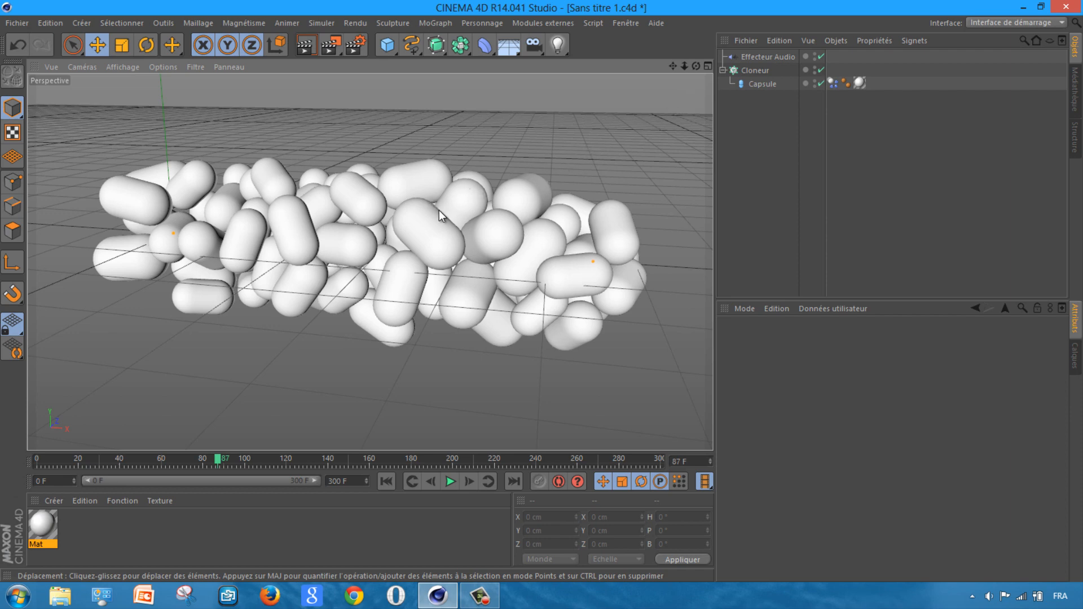
pyautogui.click(389, 46)
pyautogui.click(541, 90)
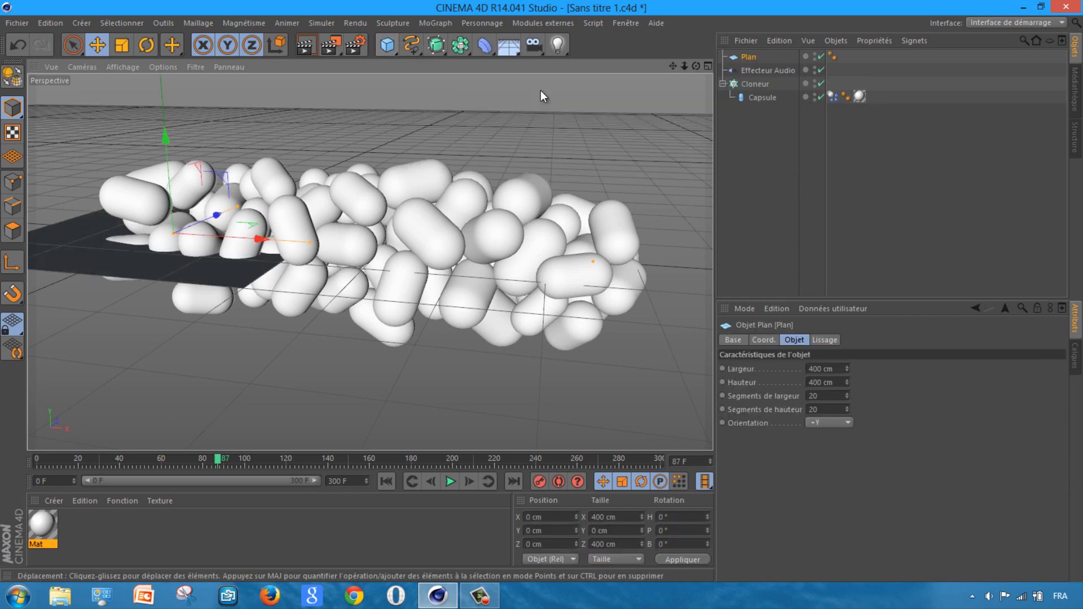
pyautogui.moveTo(824, 370); pyautogui.dragTo(793, 369)
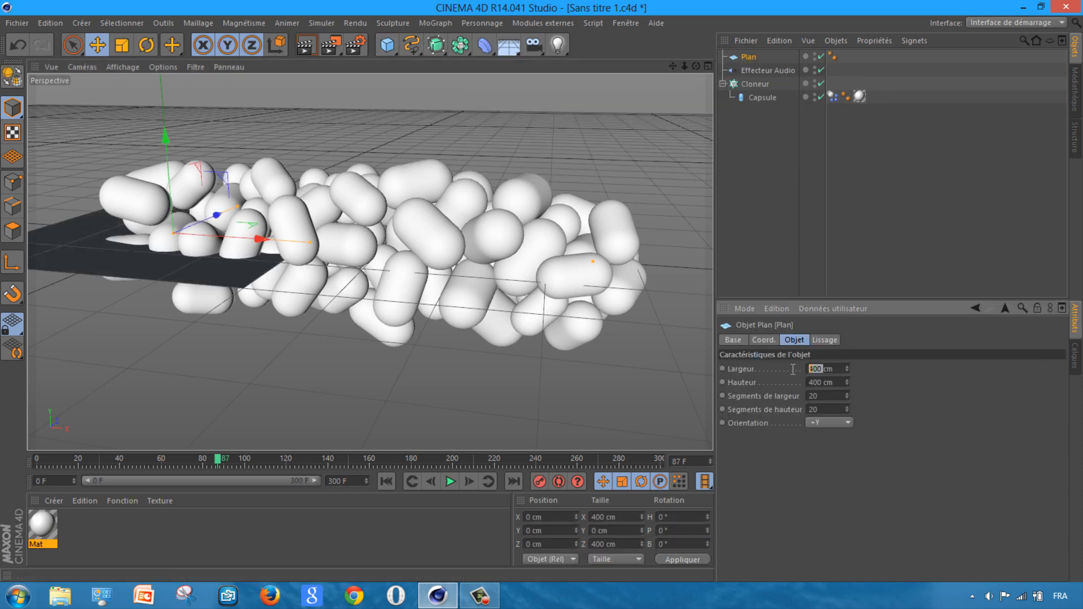
pyautogui.write('1000')
pyautogui.press('Tab')
pyautogui.write('1000')
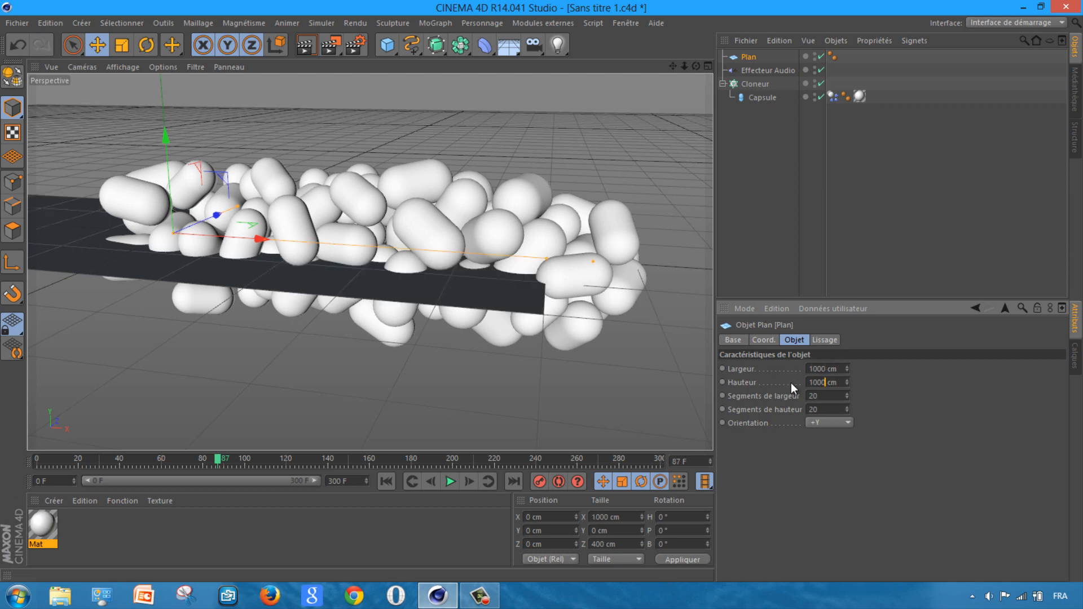
pyautogui.press('Return')
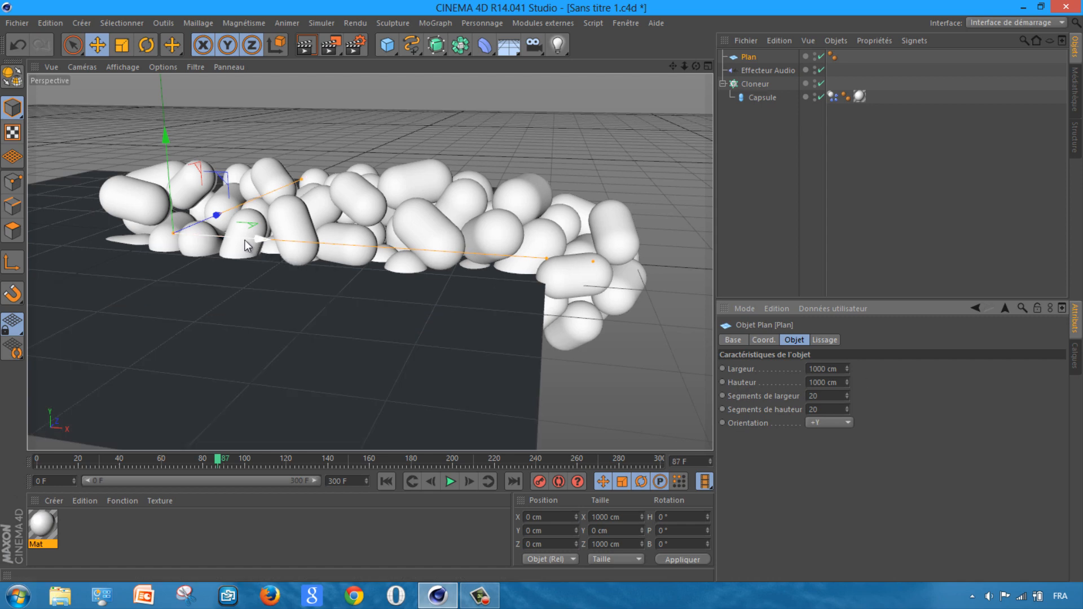
pyautogui.moveTo(259, 240); pyautogui.dragTo(446, 252)
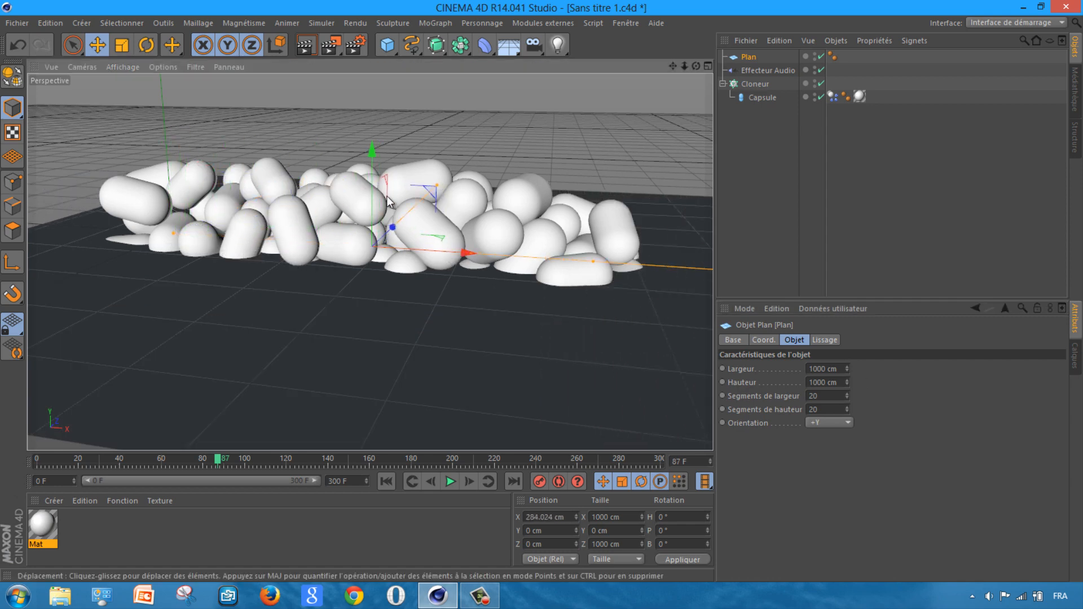
# Create a second material with a pure white colour and Luminescence enabled, and apply it to the plane
pyautogui.doubleClick(99, 539)
pyautogui.doubleClick(40, 519)
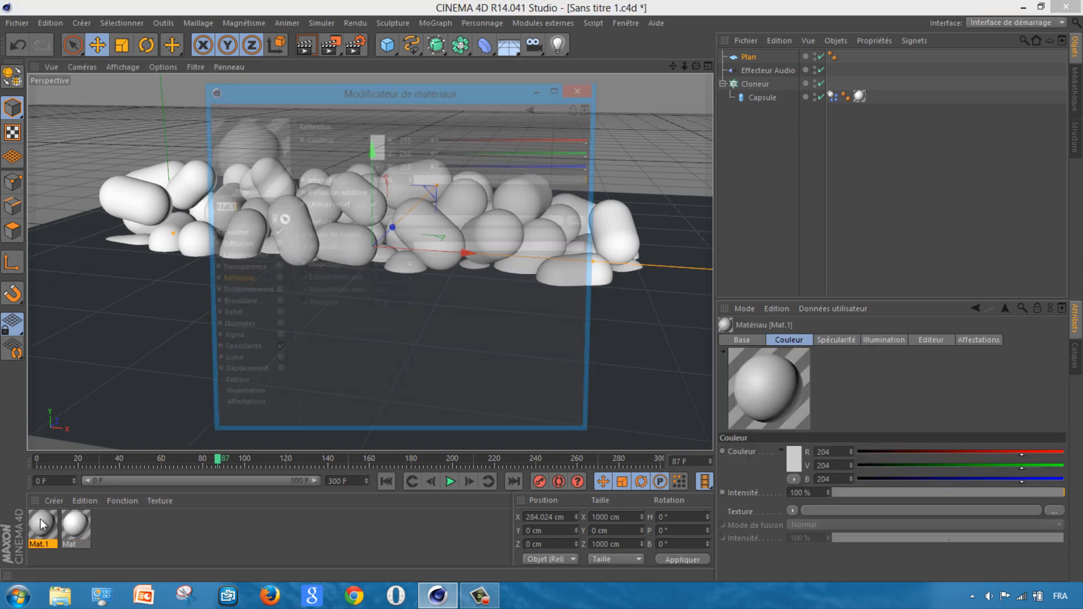
pyautogui.click(226, 234)
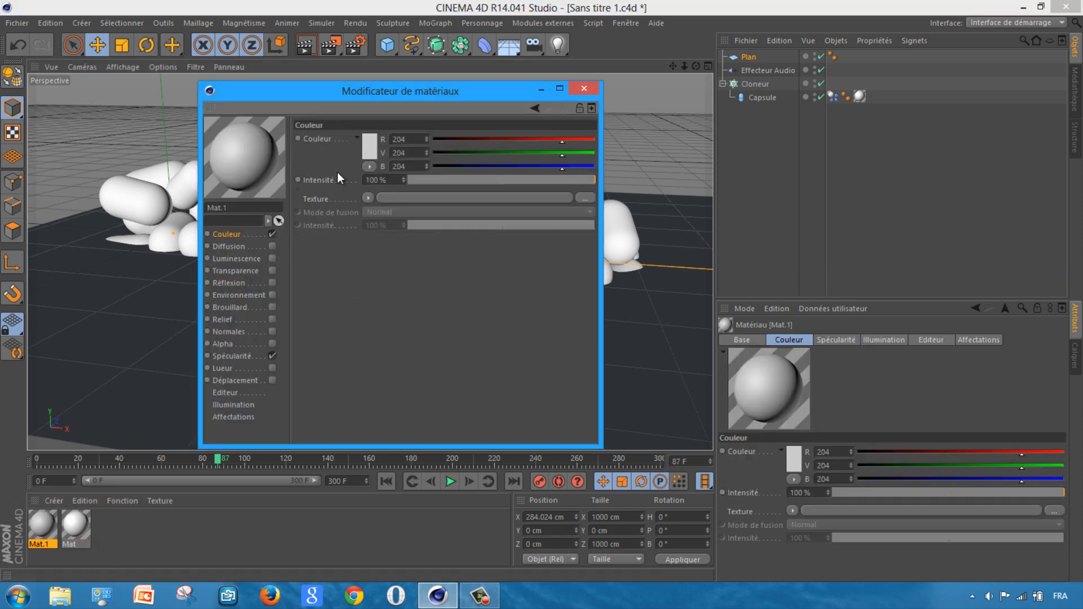
pyautogui.click(369, 148)
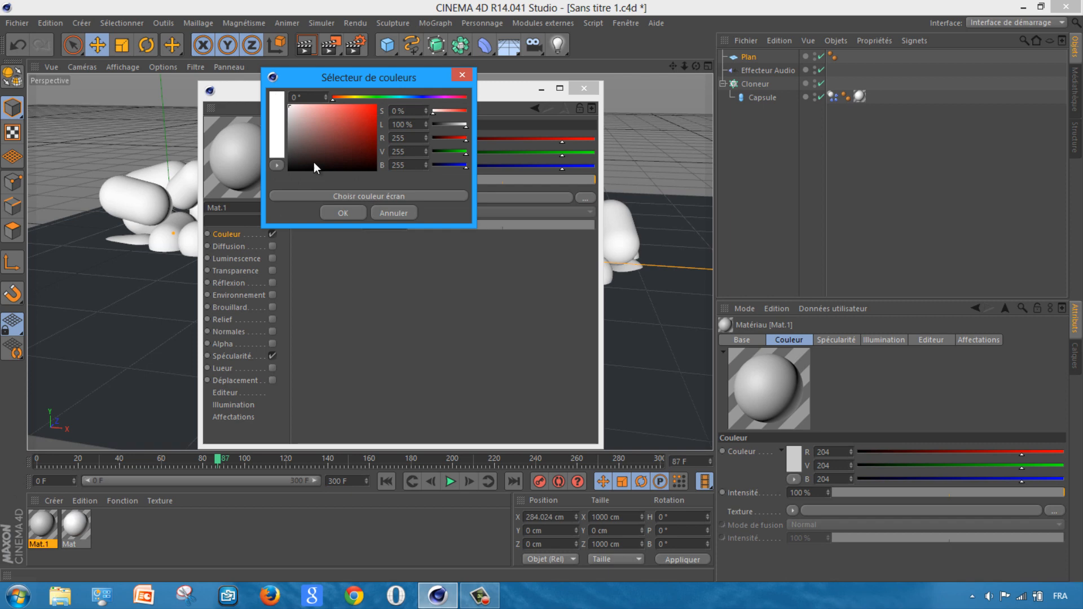
pyautogui.click(343, 213)
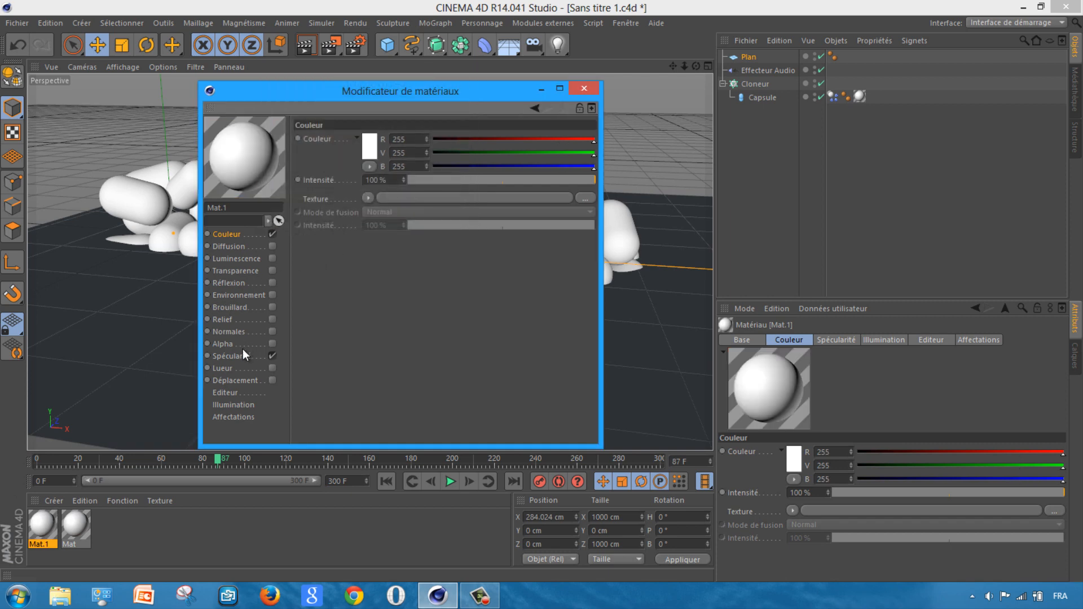
pyautogui.click(237, 259)
pyautogui.click(273, 258)
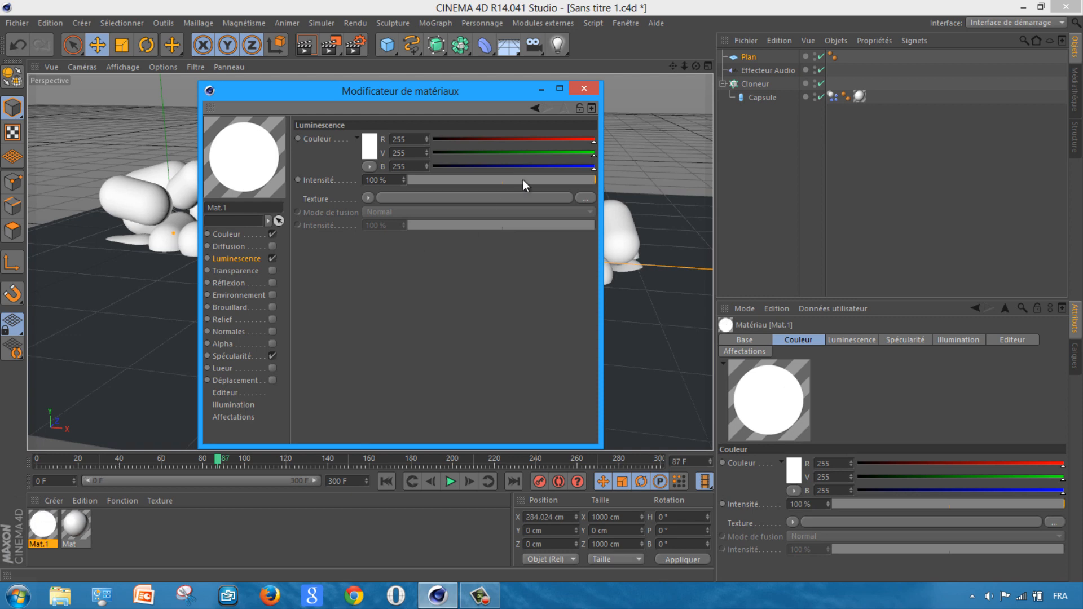
pyautogui.click(585, 89)
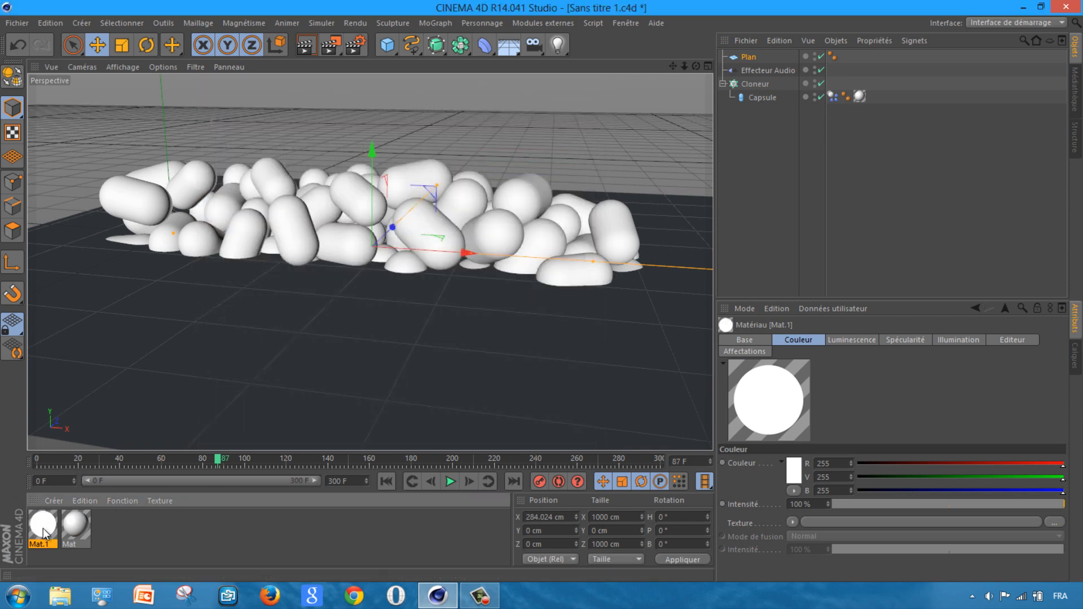
pyautogui.moveTo(45, 533); pyautogui.dragTo(745, 57)
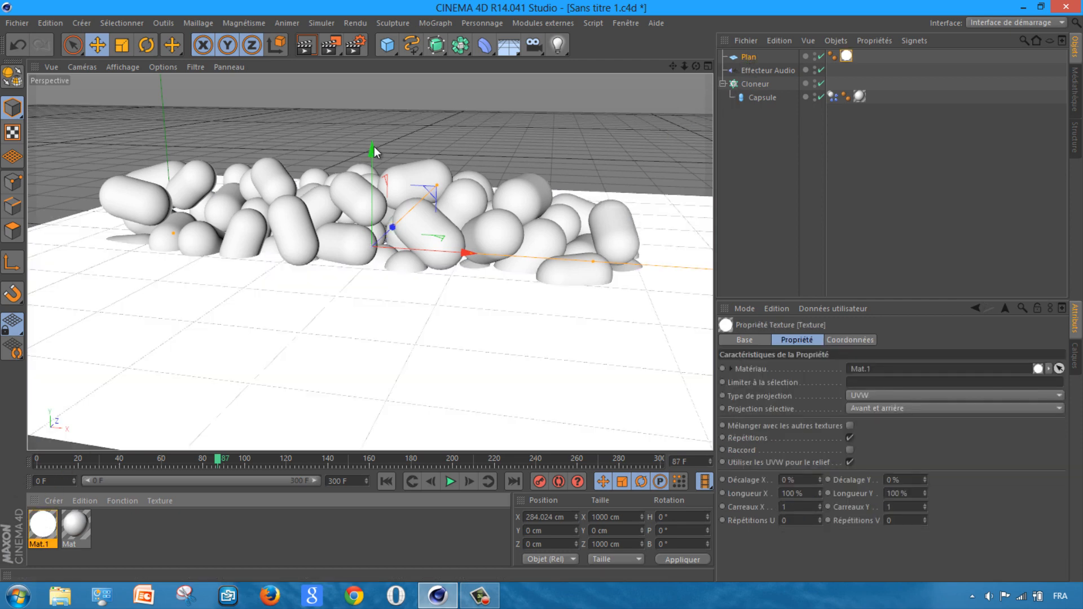
# Raise the plane above the capsules to about 264 cm in Y and test-render the perspective view
pyautogui.moveTo(374, 156); pyautogui.dragTo(374, 87)
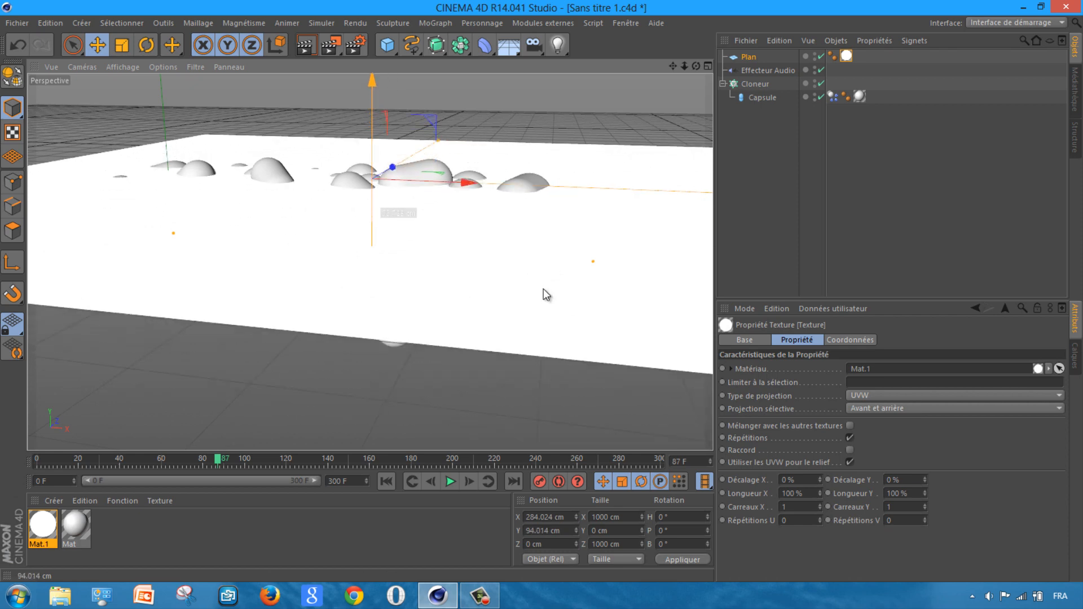
pyautogui.moveTo(543, 288); pyautogui.dragTo(541, 291)
pyautogui.click(307, 45)
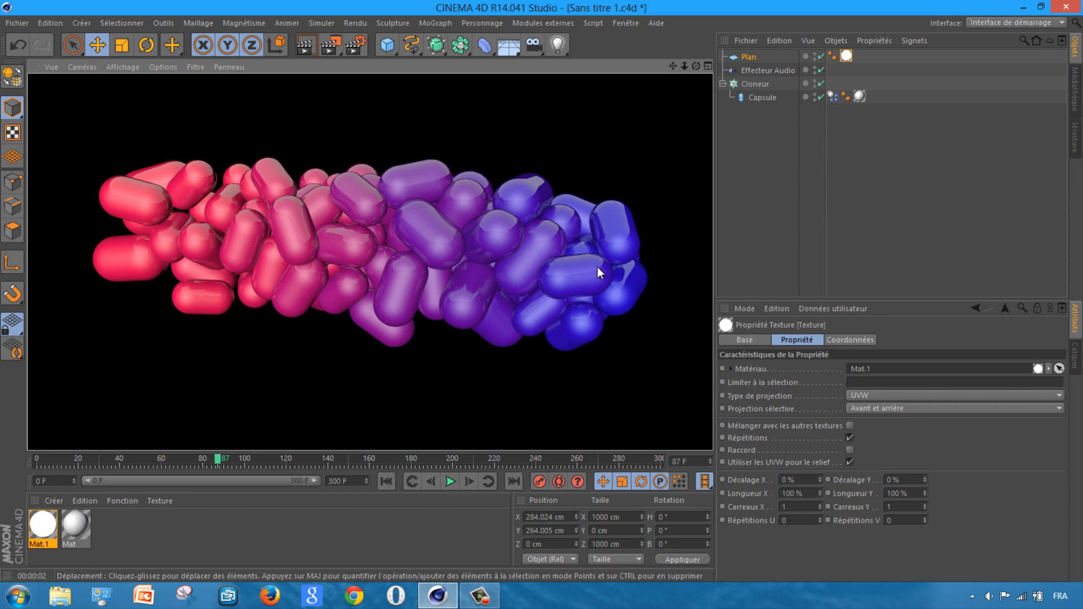
# Add a Sol floor object to the scene with the capsules
pyautogui.click(504, 46)
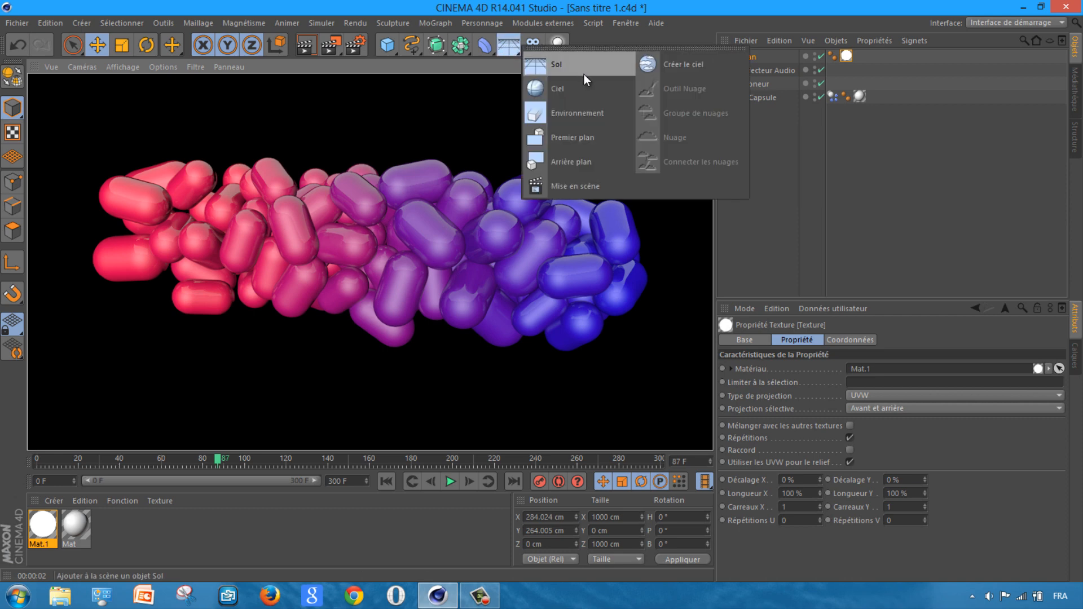
pyautogui.click(599, 66)
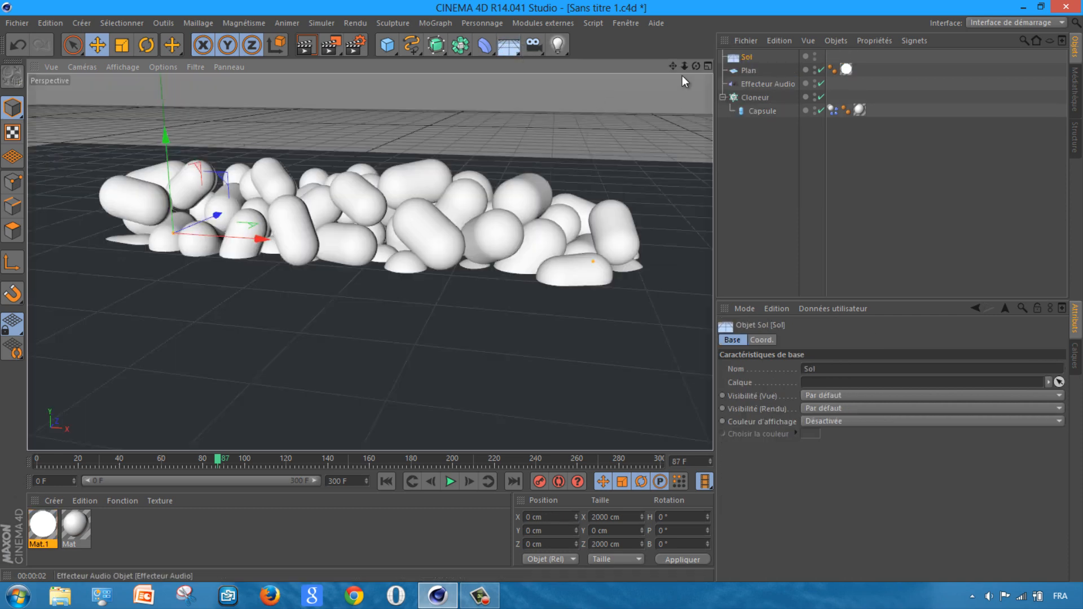
pyautogui.keyDown('alt'); pyautogui.moveTo(541, 291); pyautogui.dragTo(538, 280, button='middle'); pyautogui.keyUp('alt')
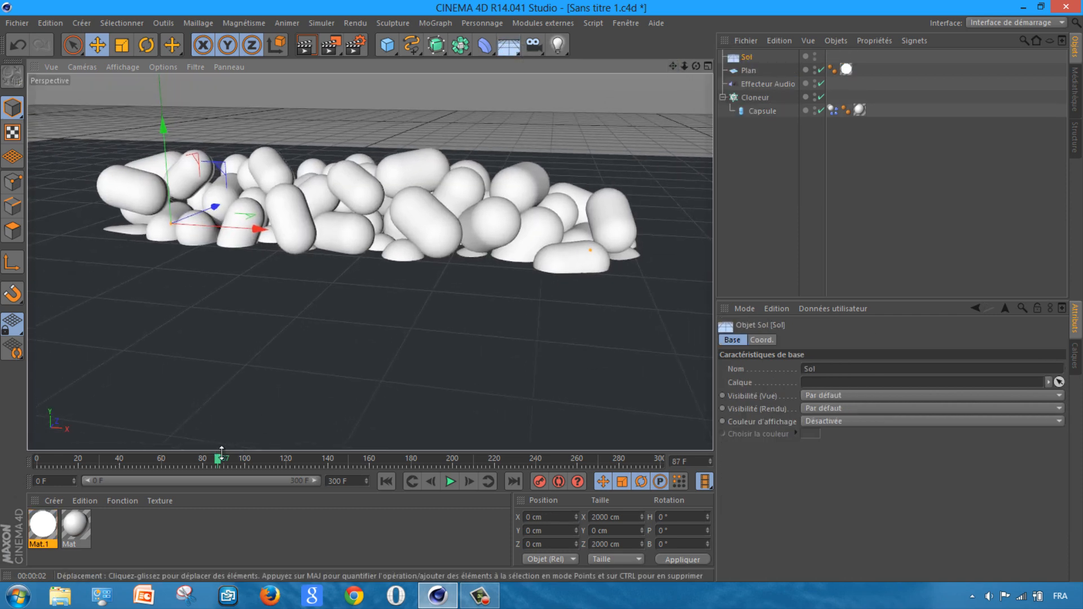
# Return the timeline to frame 0 and raise the Cloneur above the floor to about 123 cm in Y
pyautogui.moveTo(218, 460); pyautogui.dragTo(17, 470)
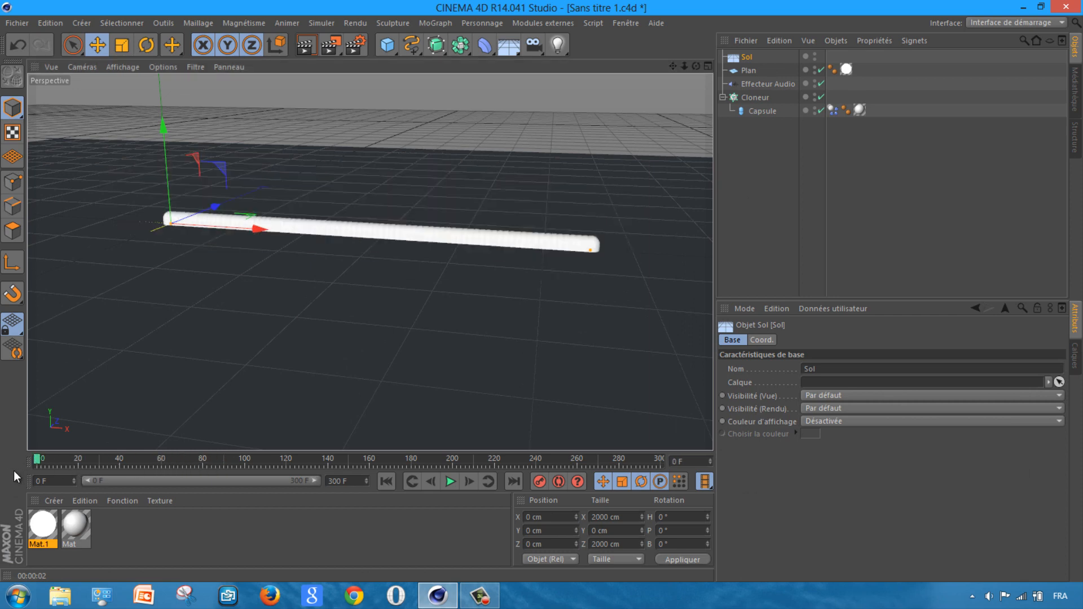
pyautogui.click(745, 96)
pyautogui.moveTo(161, 130); pyautogui.dragTo(542, 291)
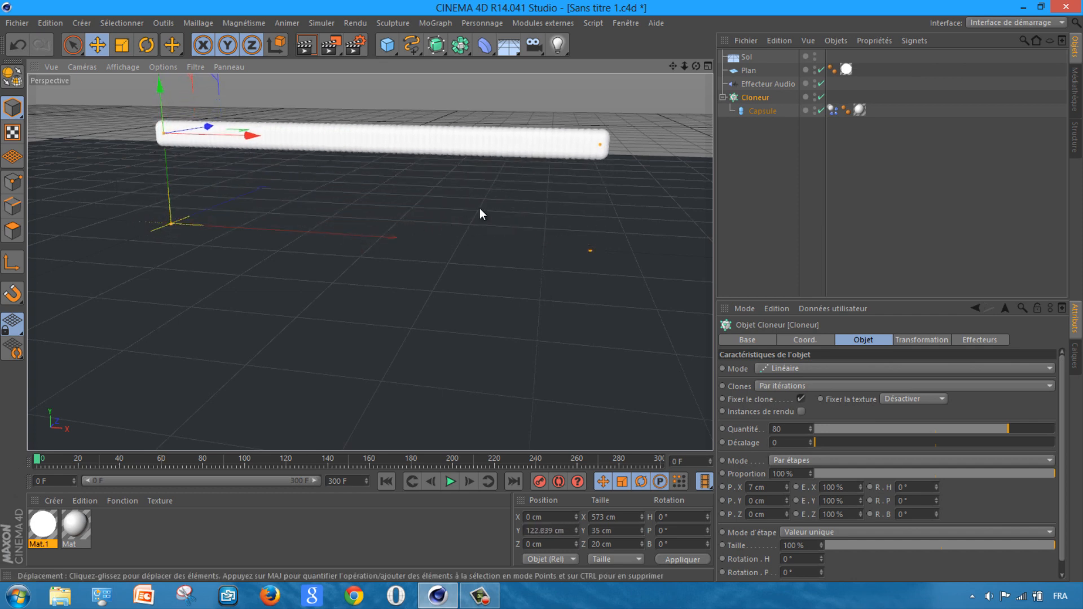
# Add a MoTexte object reading "diksor" and raise it slightly to about 6 cm in Y
pyautogui.click(434, 22)
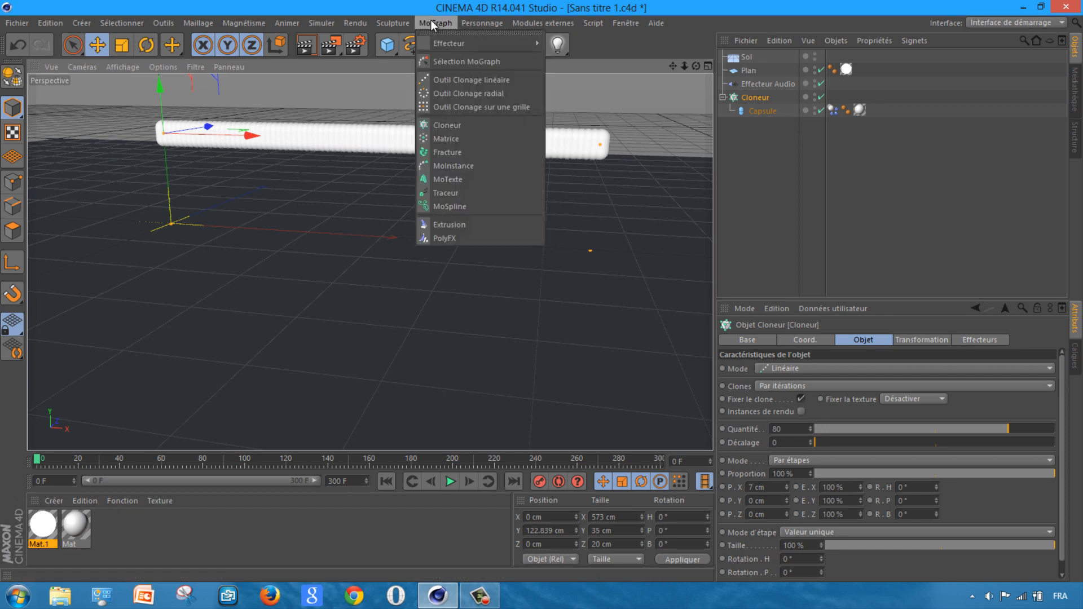
pyautogui.click(451, 179)
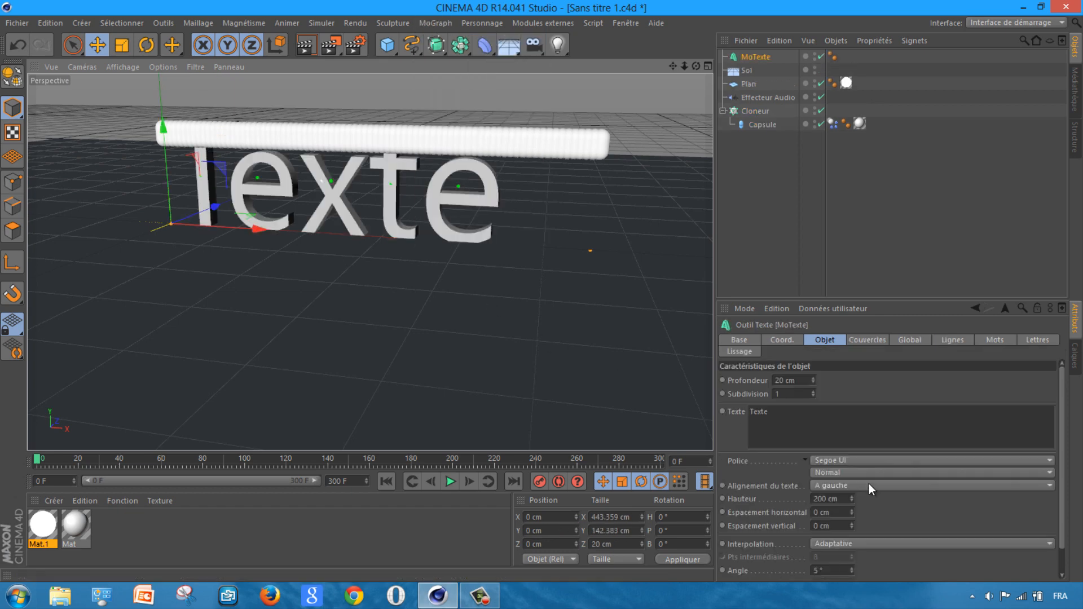
pyautogui.moveTo(769, 412); pyautogui.dragTo(727, 410)
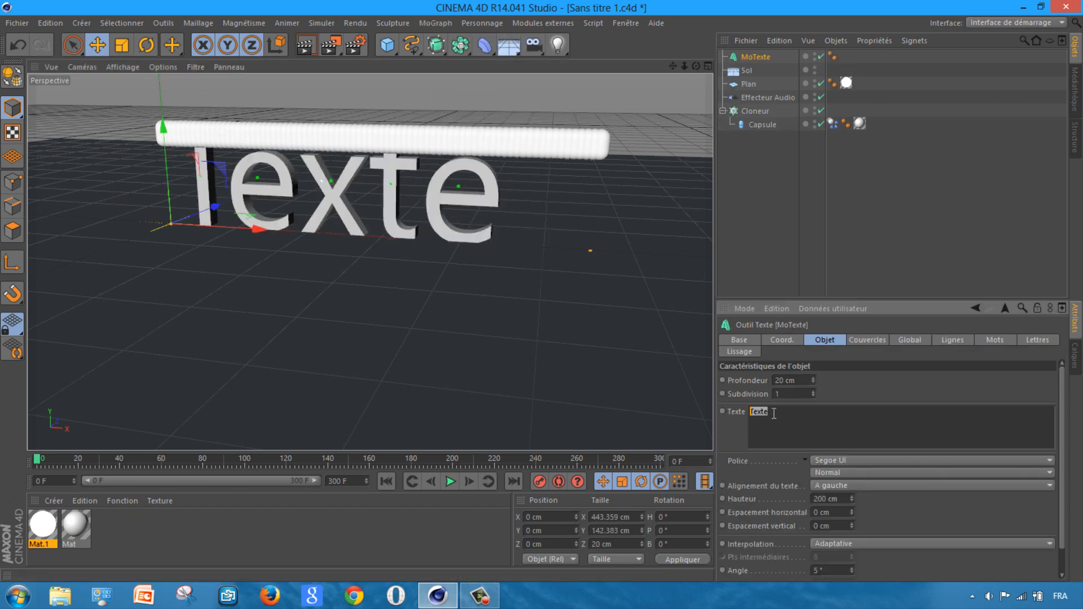
pyautogui.write('dikson')
pyautogui.click(855, 384)
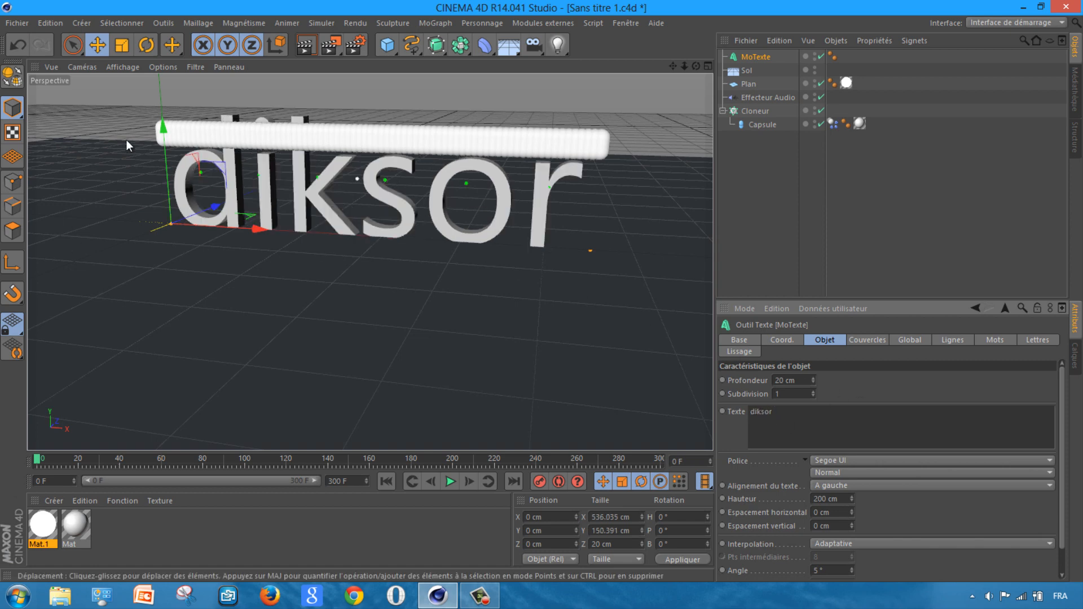
pyautogui.moveTo(160, 131); pyautogui.dragTo(167, 120)
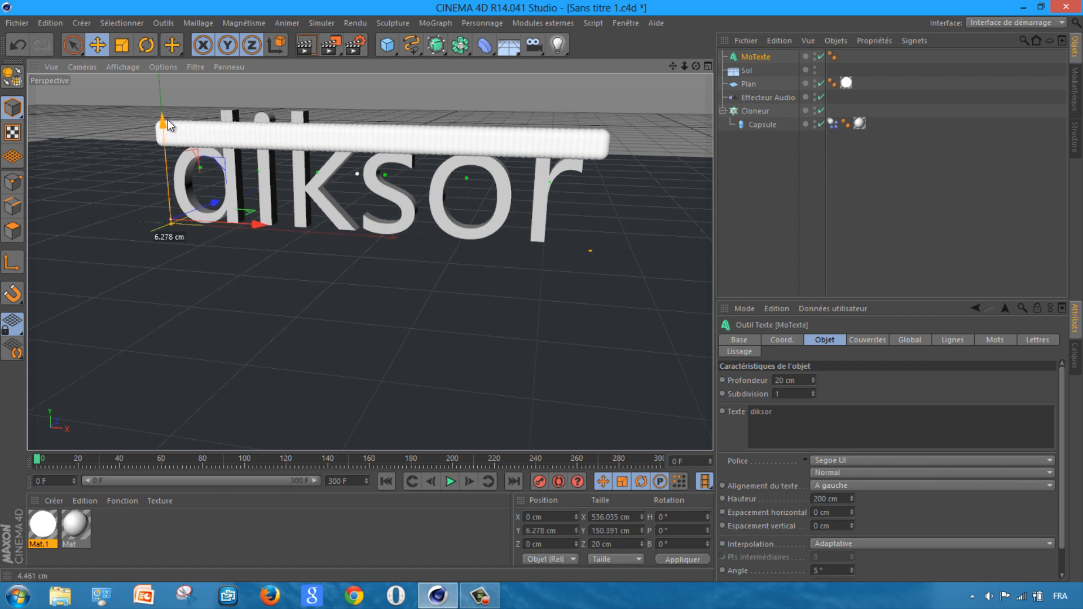
# Change the MoTexte font to Ethnocentric Rg
pyautogui.click(879, 461)
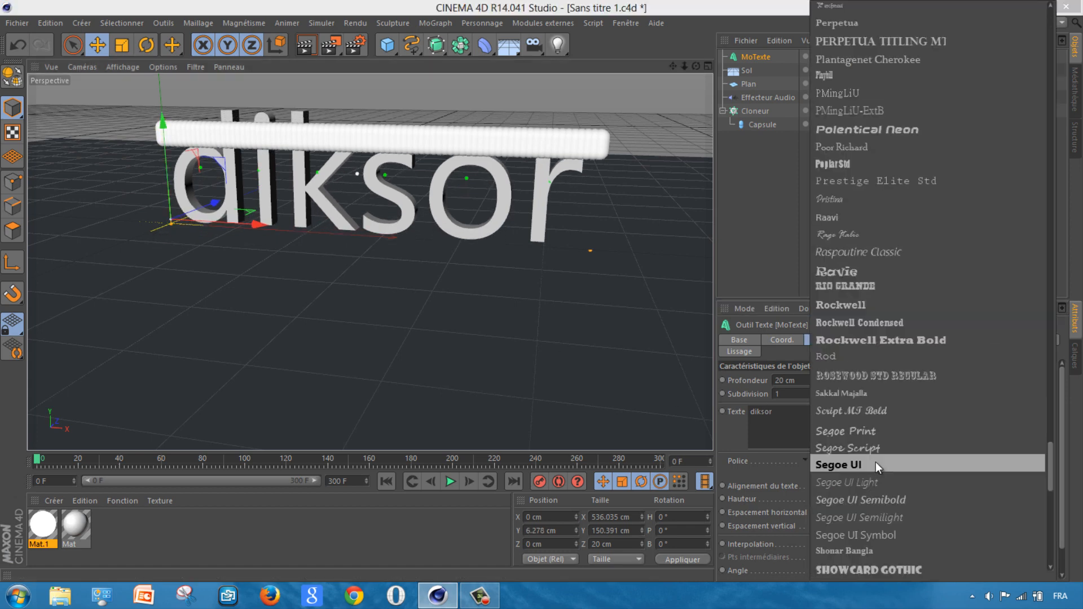
pyautogui.scroll(20, 892, 251)
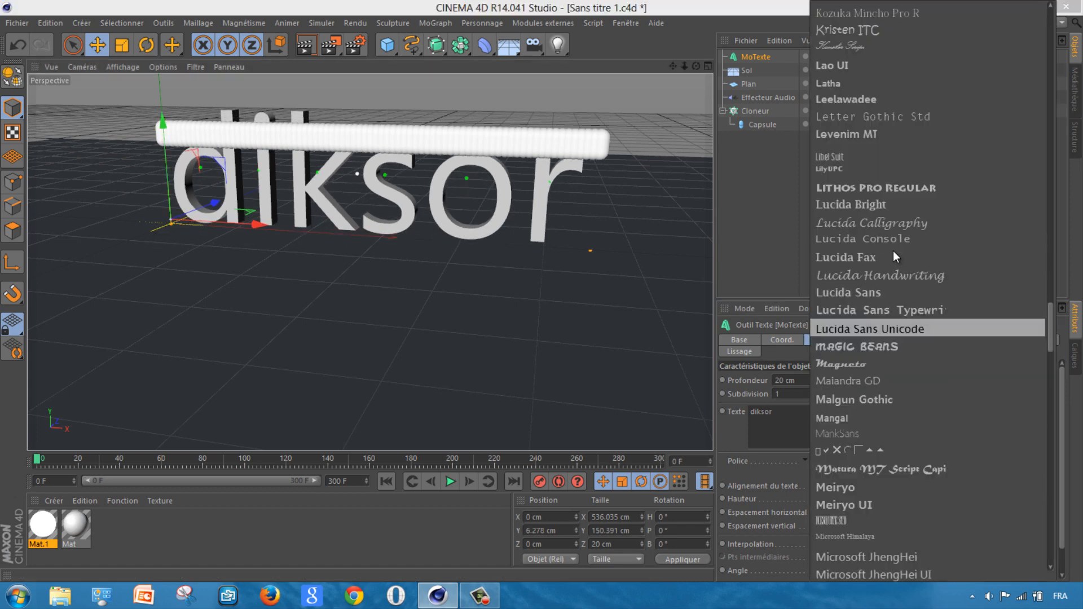
pyautogui.scroll(20, 895, 252)
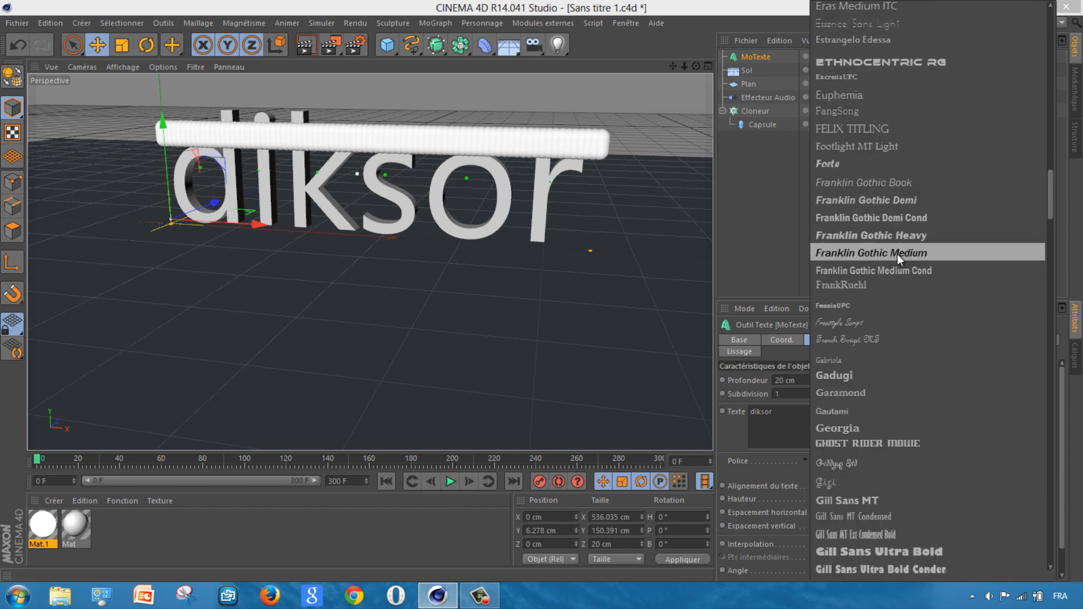
pyautogui.scroll(5, 897, 254)
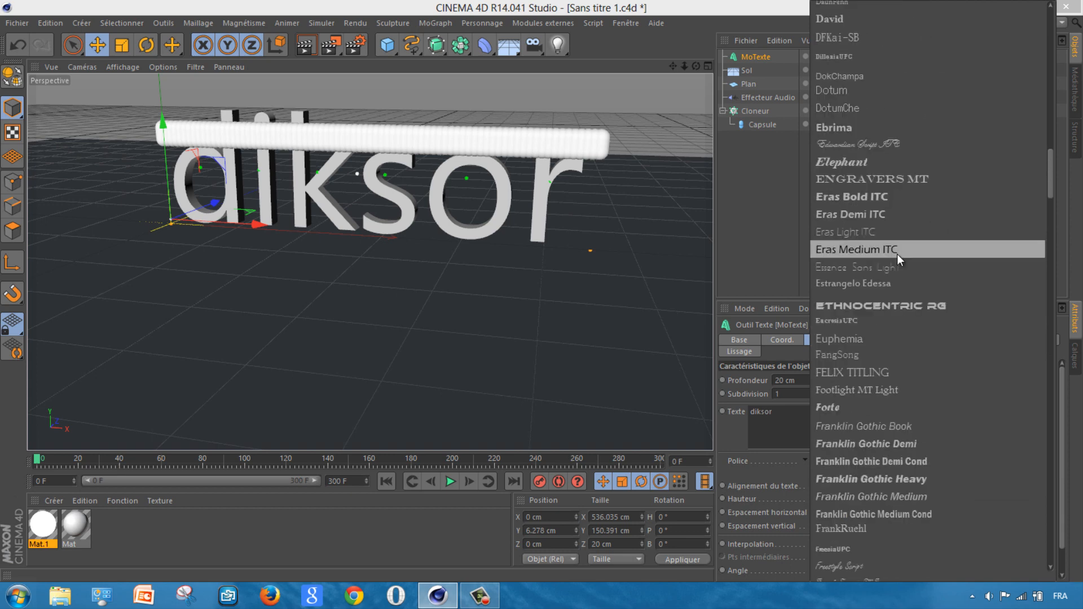
pyautogui.click(911, 305)
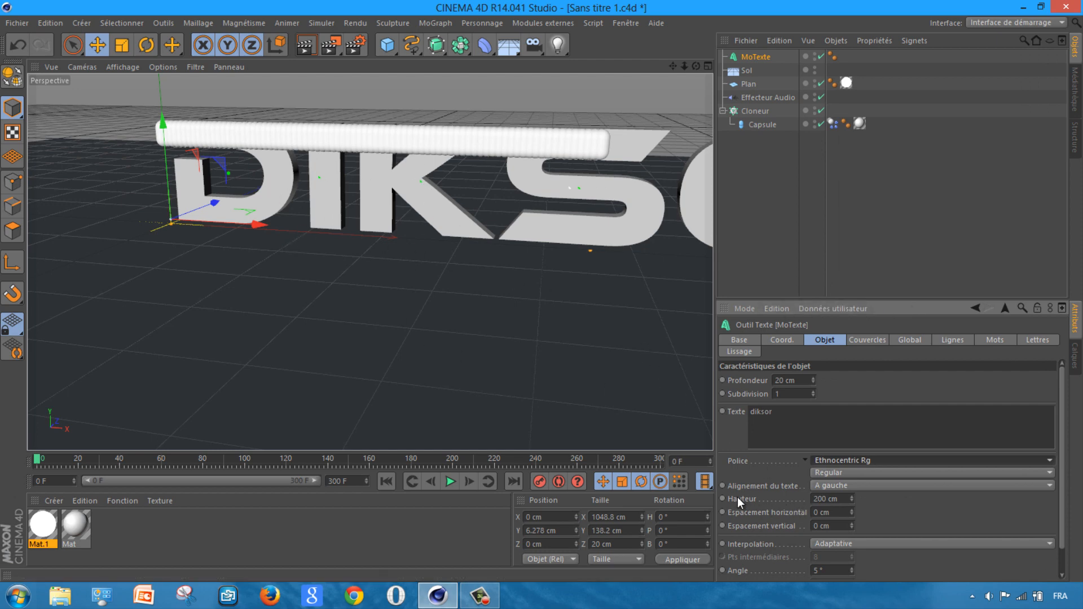
# Set the MoTexte Hauteur to 108 cm and its Profondeur to 200 cm
pyautogui.moveTo(852, 501)
pyautogui.mouseDown()
pyautogui.moveTo(854, 545)
pyautogui.moveTo(853, 489)
pyautogui.moveTo(853, 498)
pyautogui.mouseUp()
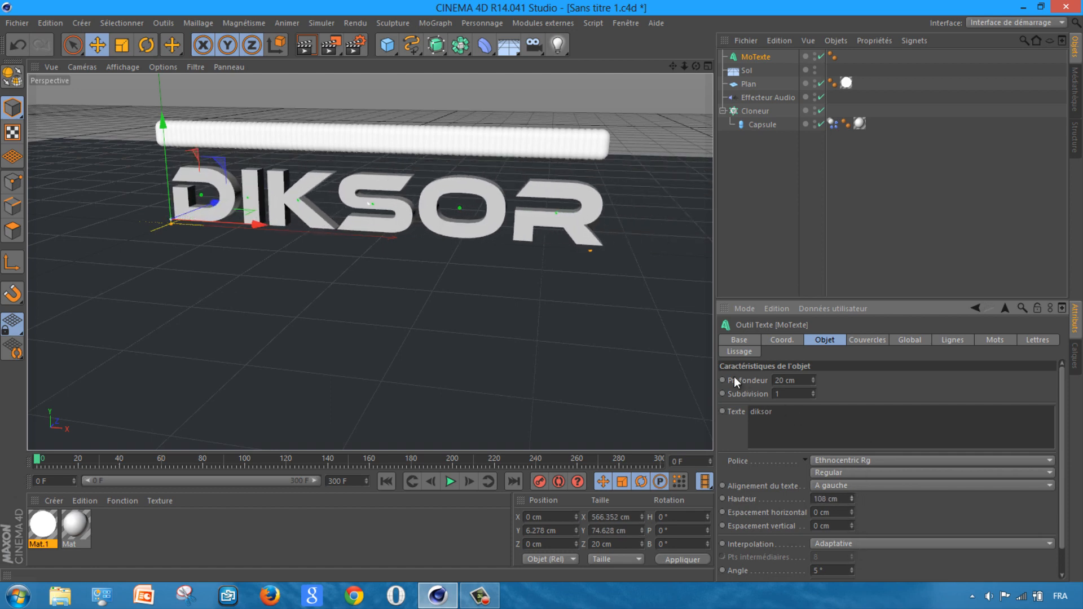
pyautogui.moveTo(785, 380); pyautogui.dragTo(770, 378)
pyautogui.write('200')
pyautogui.press('Return')
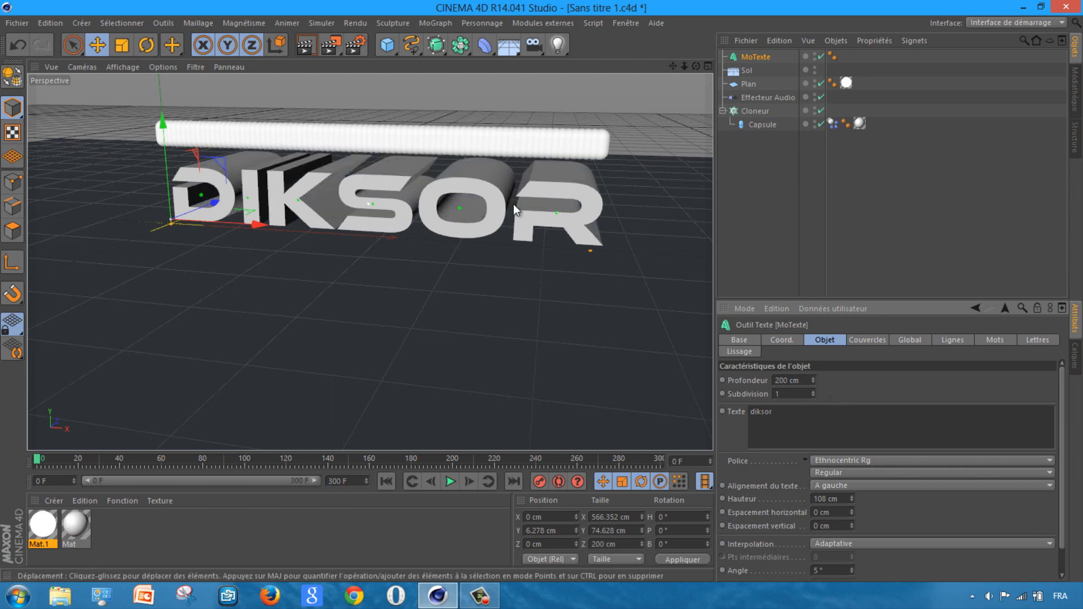
# Position the Cloneur over the extruded text at about 97 cm in Z and 99 cm in Y
pyautogui.moveTo(696, 64); pyautogui.dragTo(516, 124)
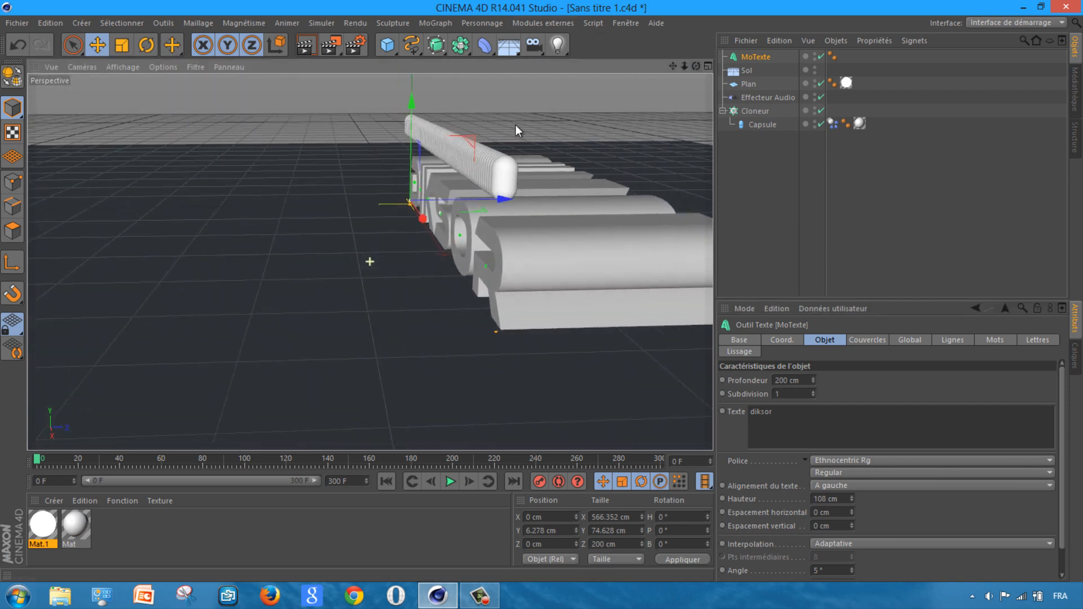
pyautogui.click(757, 111)
pyautogui.moveTo(493, 124); pyautogui.dragTo(592, 124)
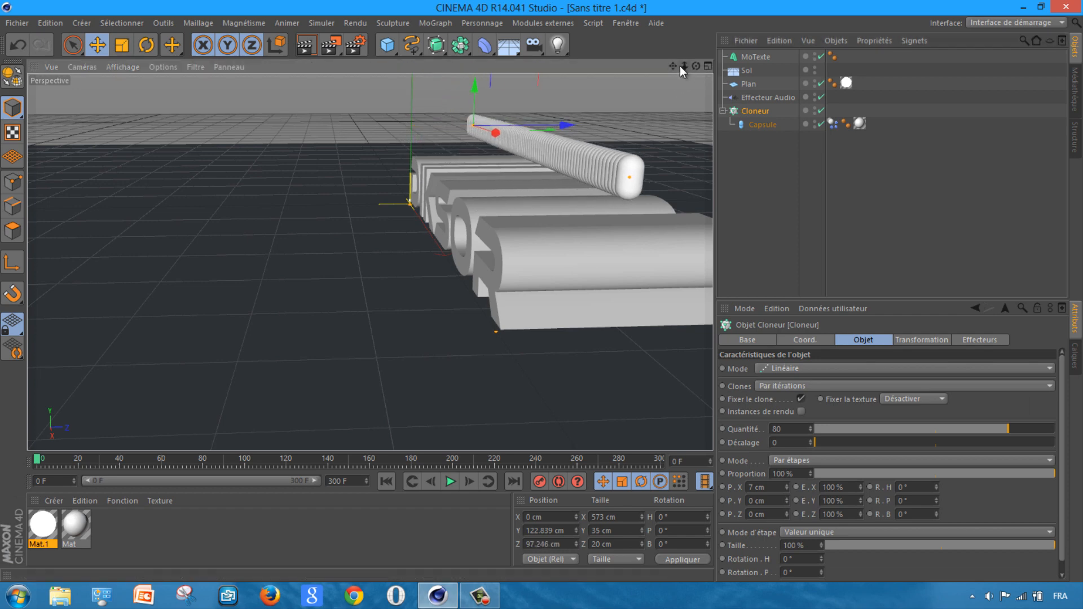
pyautogui.keyDown('alt'); pyautogui.moveTo(533, 294); pyautogui.dragTo(423, 195); pyautogui.keyUp('alt')
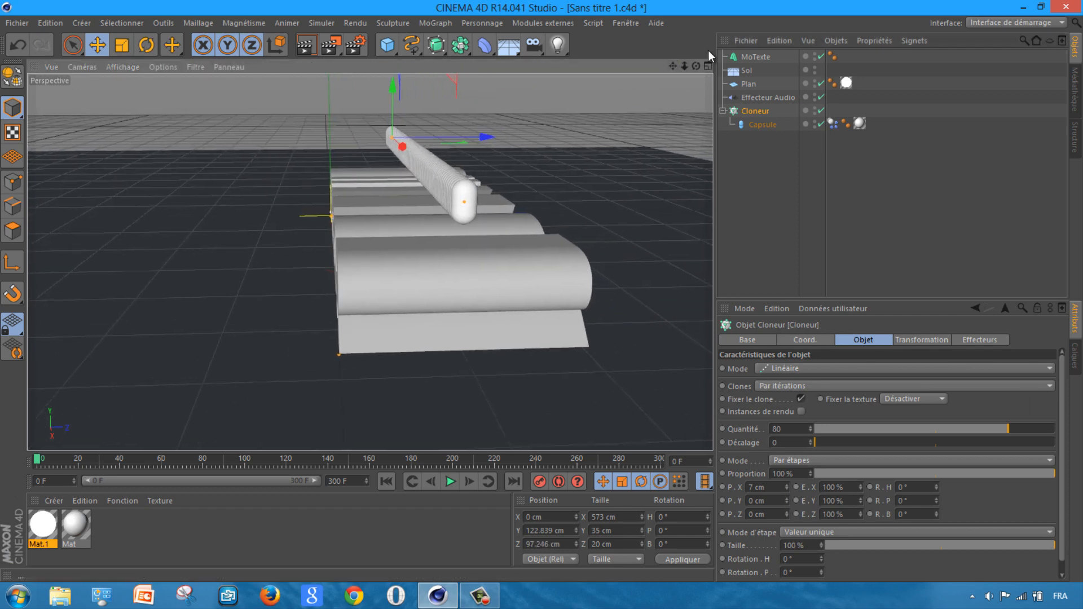
pyautogui.moveTo(698, 67); pyautogui.dragTo(317, 89)
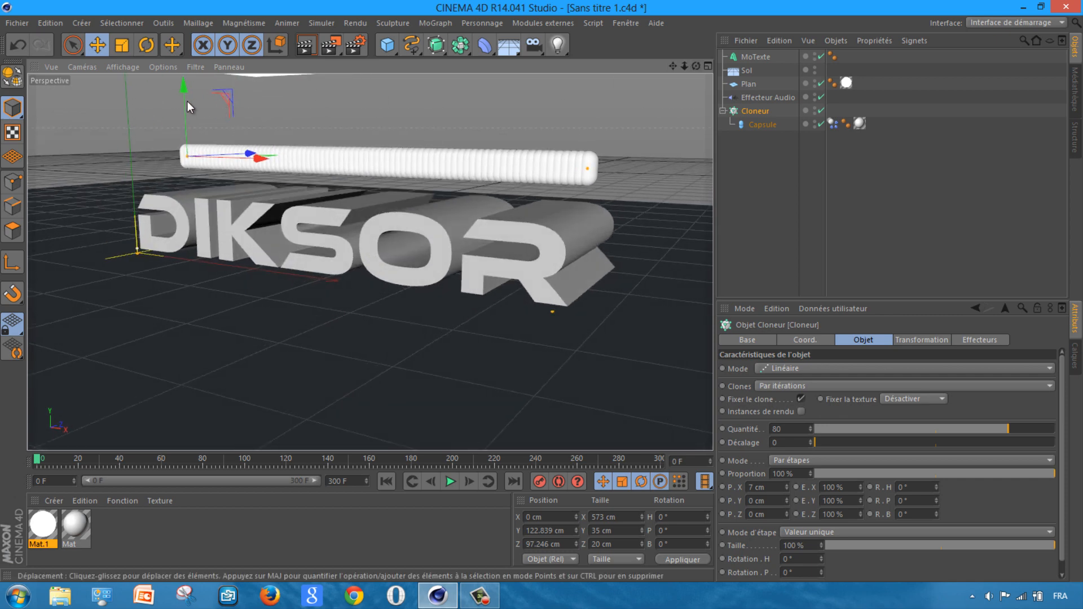
pyautogui.moveTo(184, 97)
pyautogui.mouseDown()
pyautogui.moveTo(187, 121)
pyautogui.moveTo(195, 115)
pyautogui.mouseUp()
pyautogui.moveTo(543, 291)
pyautogui.mouseDown()
pyautogui.moveTo(695, 68)
pyautogui.moveTo(542, 291)
pyautogui.moveTo(672, 66)
pyautogui.mouseUp()
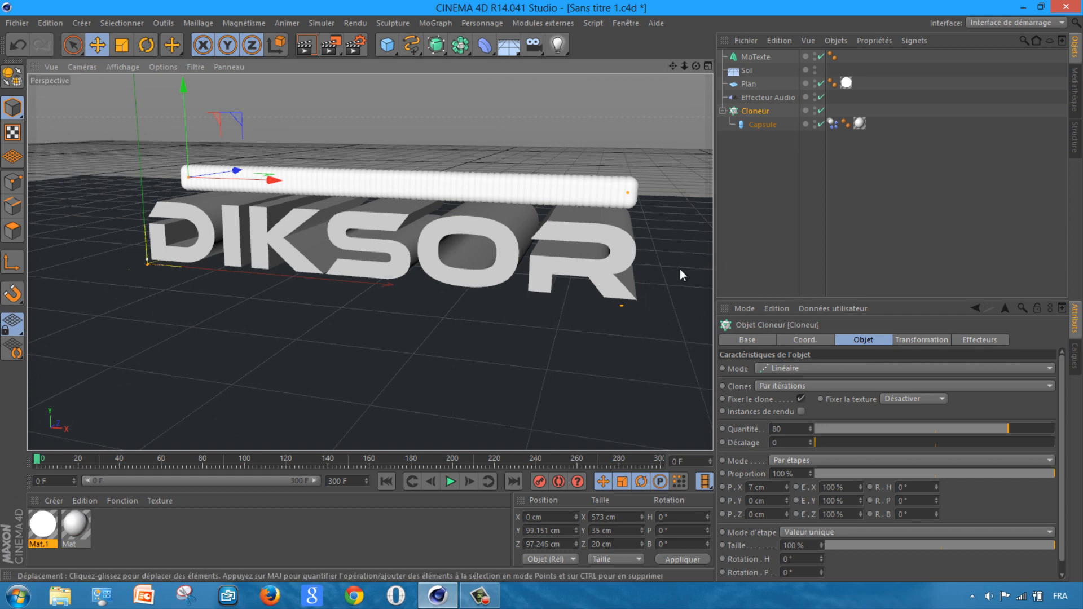
# Create a yellow material with colour R 233, V 255, B 0 and apply it to the MoTexte
pyautogui.doubleClick(157, 538)
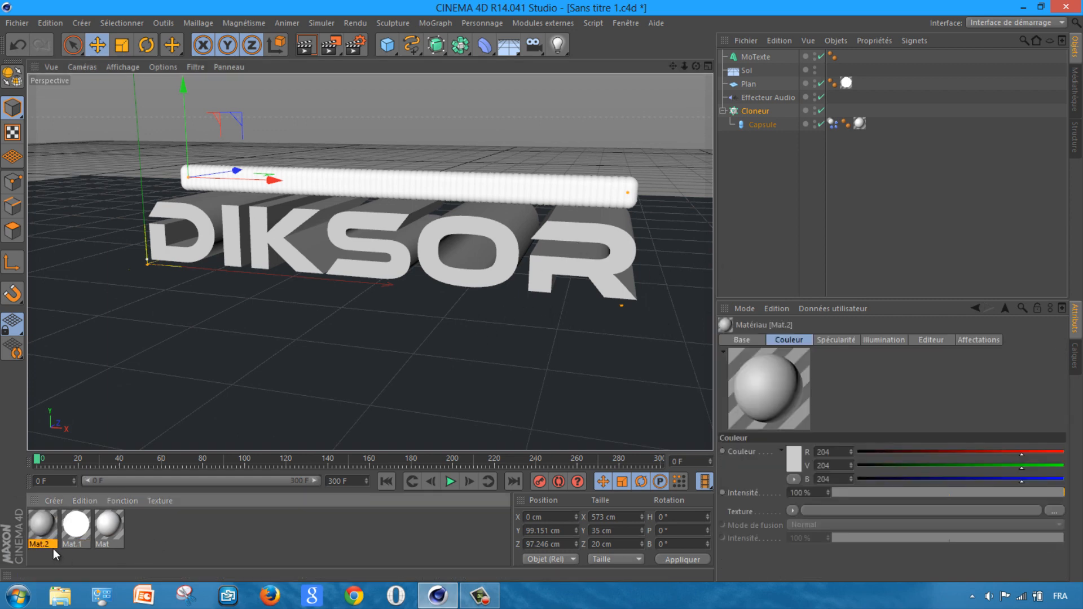
pyautogui.doubleClick(44, 524)
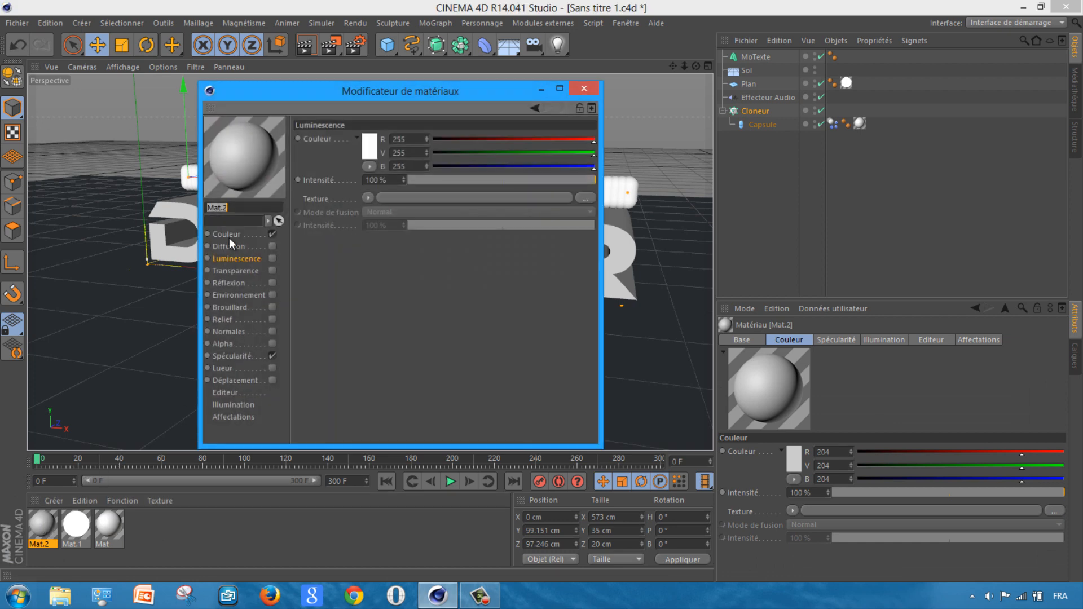
pyautogui.click(370, 148)
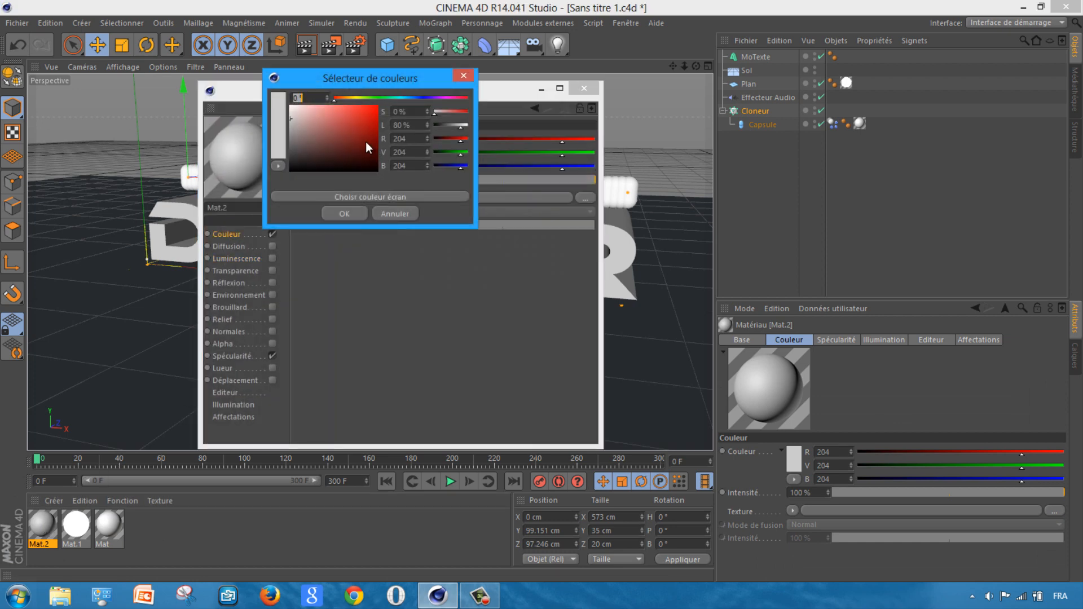
pyautogui.moveTo(340, 98); pyautogui.dragTo(402, 99)
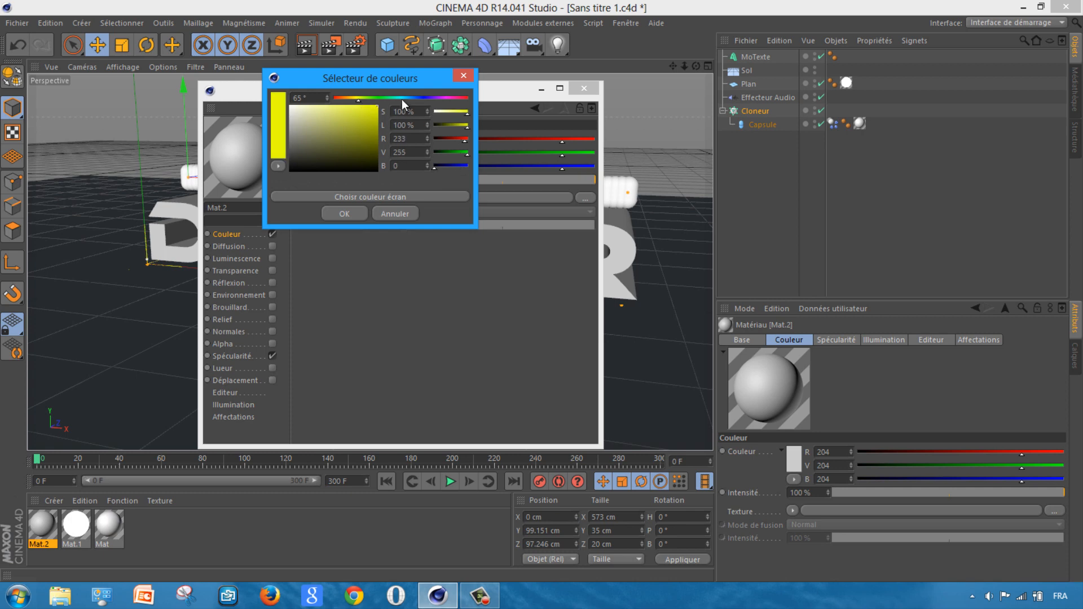
pyautogui.click(353, 213)
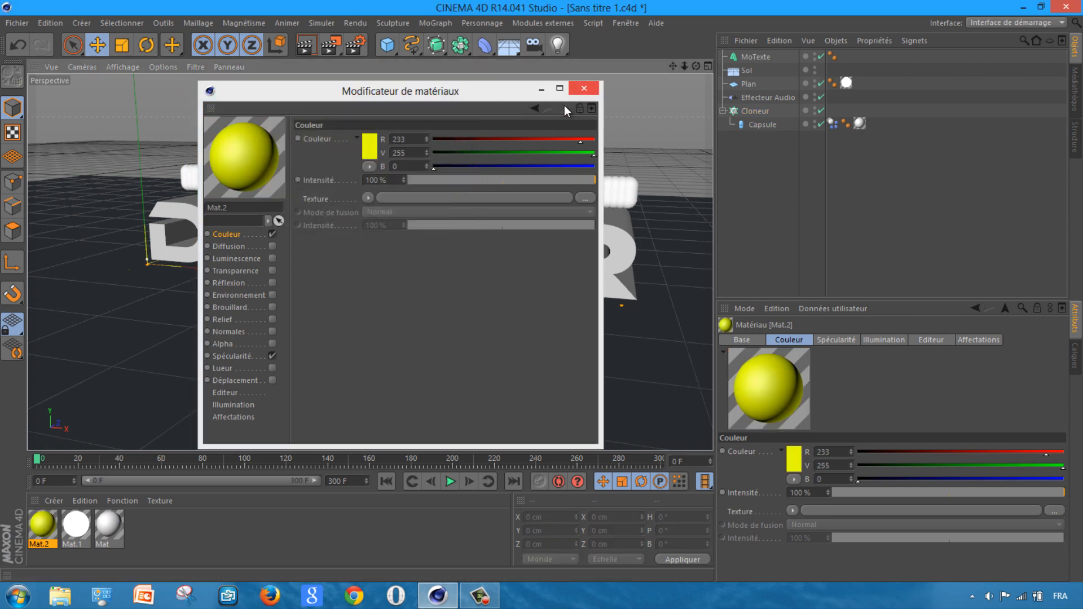
pyautogui.click(50, 525)
pyautogui.moveTo(51, 526); pyautogui.dragTo(753, 56)
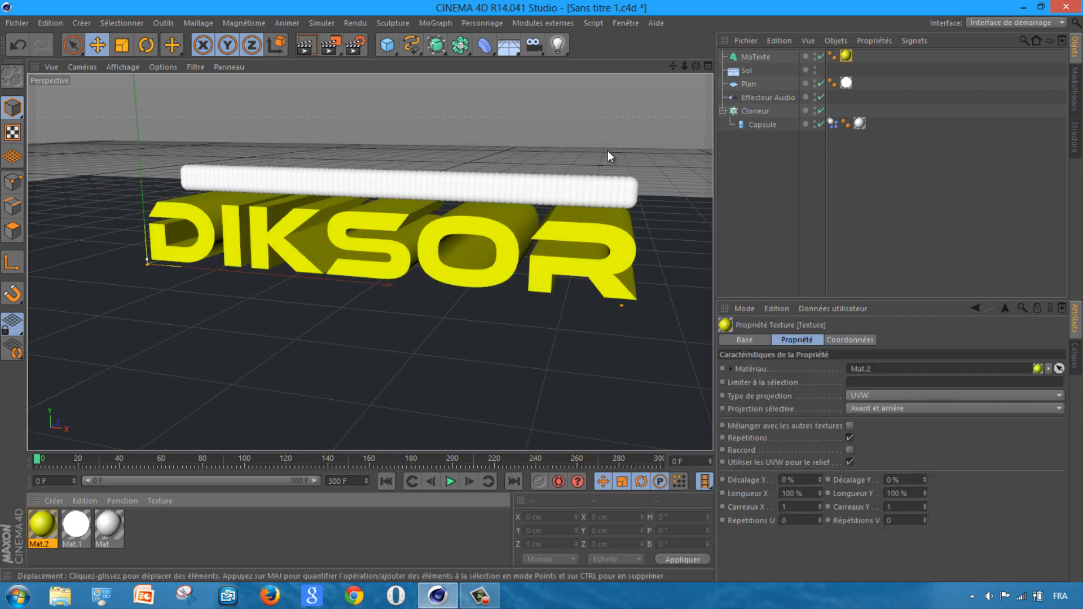
# Play the simulation to frame 31 and test-render the perspective view with the capsules falling onto the text
pyautogui.click(450, 482)
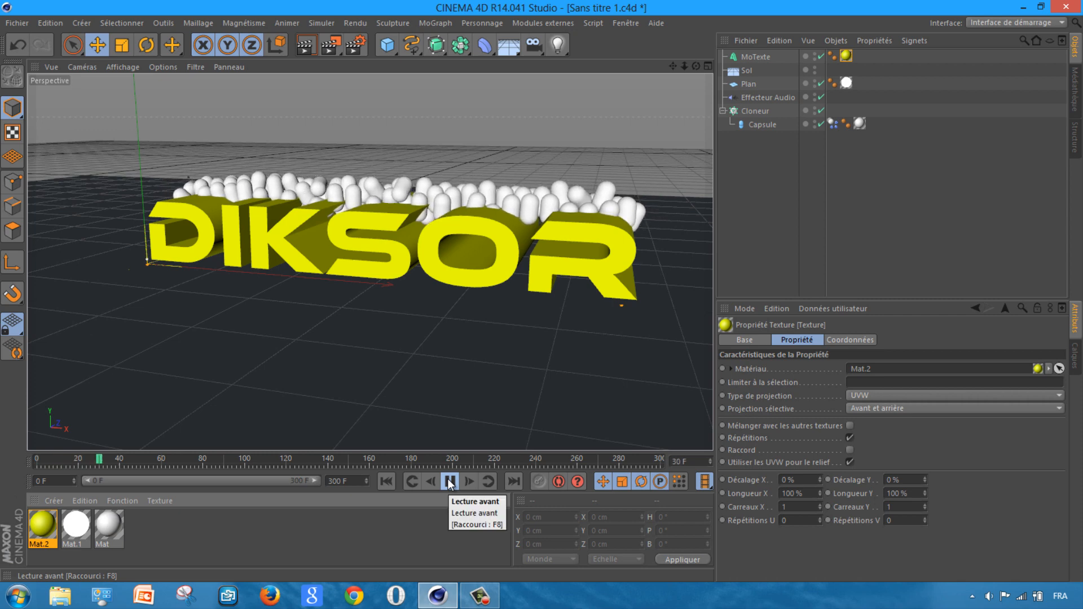
pyautogui.click(450, 482)
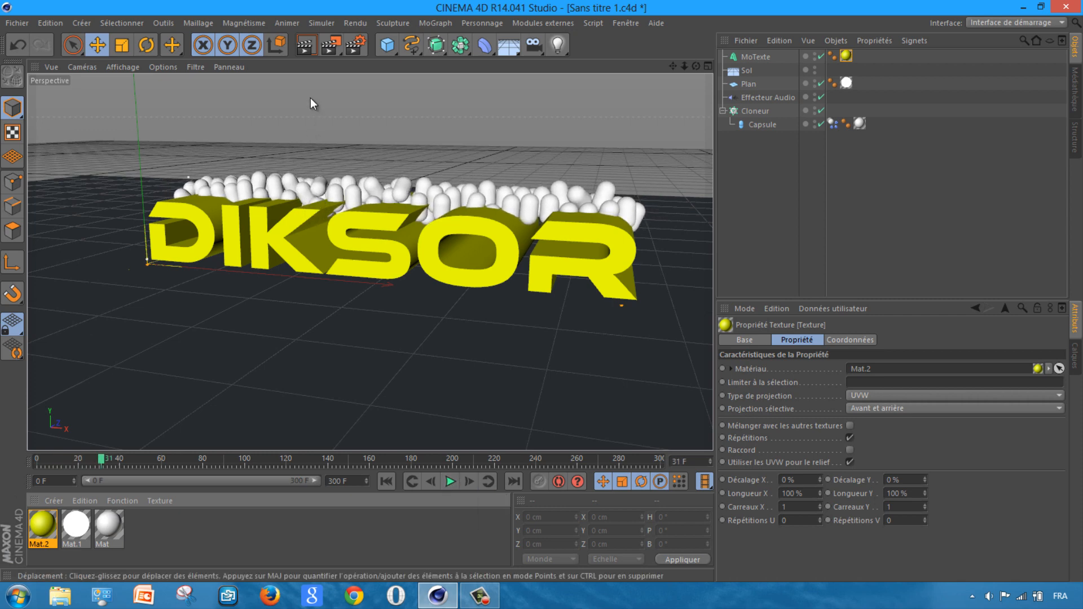
pyautogui.click(307, 45)
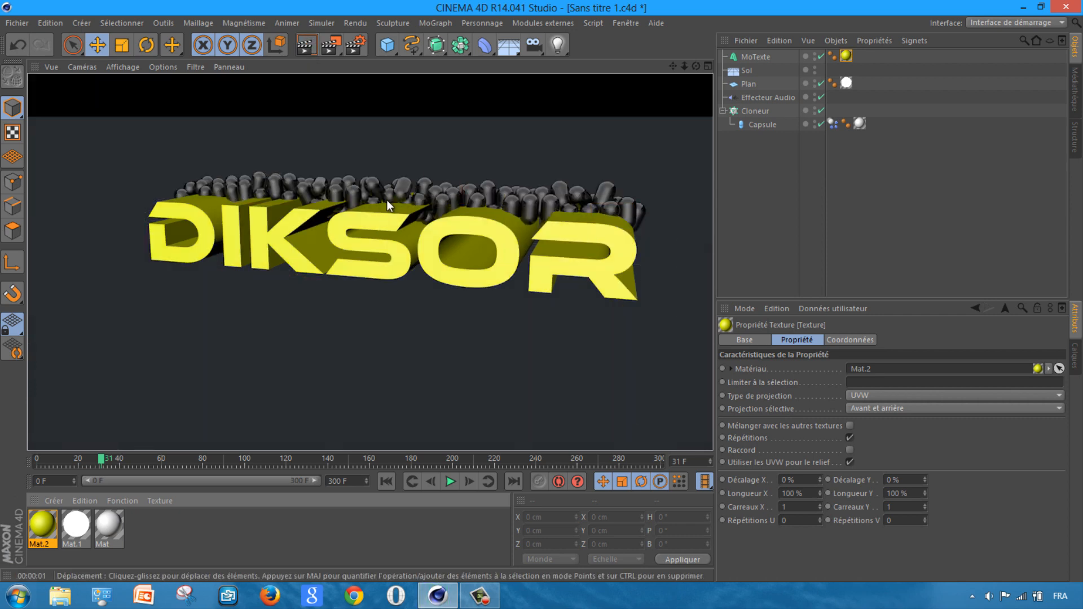
pyautogui.click(415, 321)
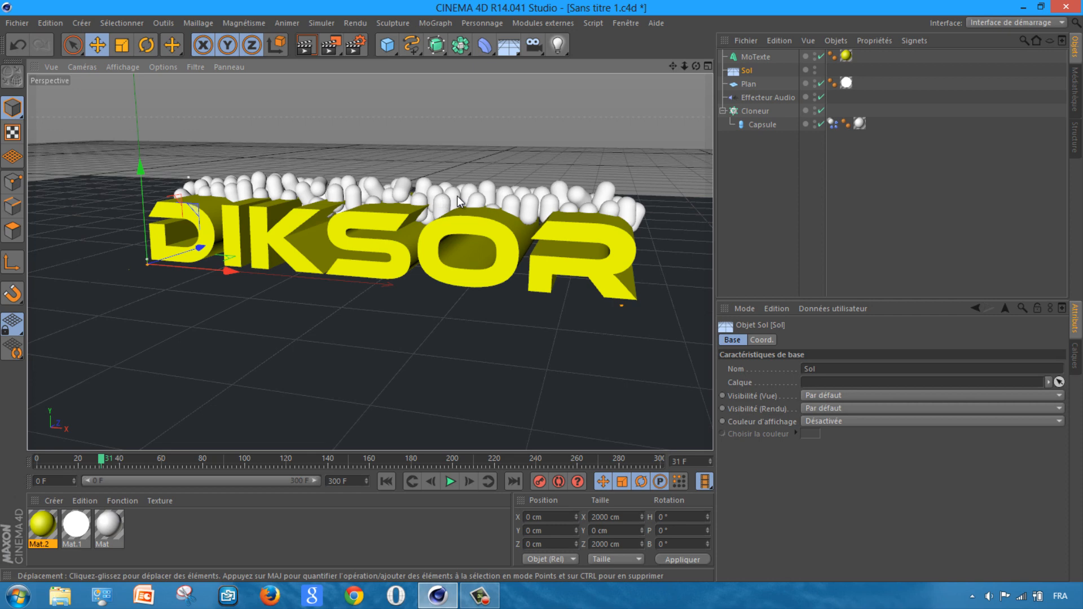
# Give the MoTexte a Corps collision simulation property and rewind the timeline to frame 0
pyautogui.click(756, 57)
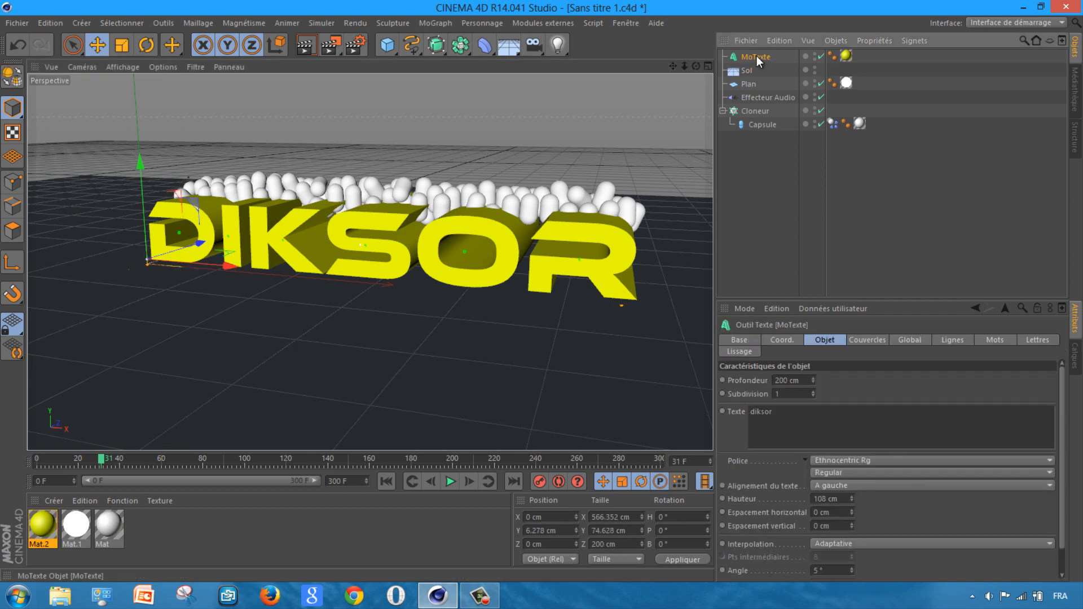
pyautogui.rightClick(757, 56)
pyautogui.moveTo(810, 162)
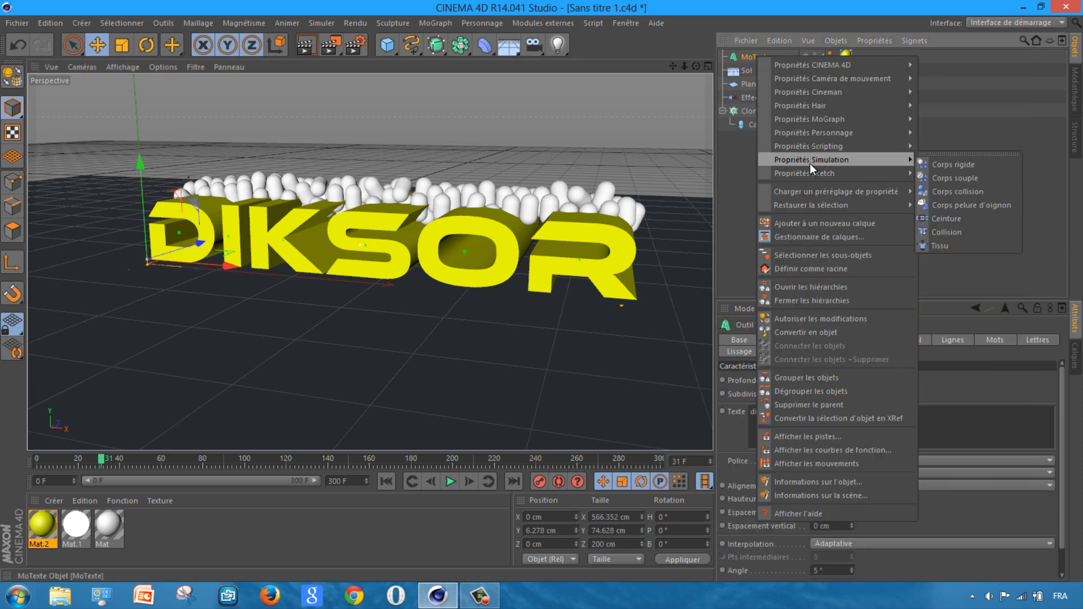
pyautogui.click(957, 193)
pyautogui.click(64, 461)
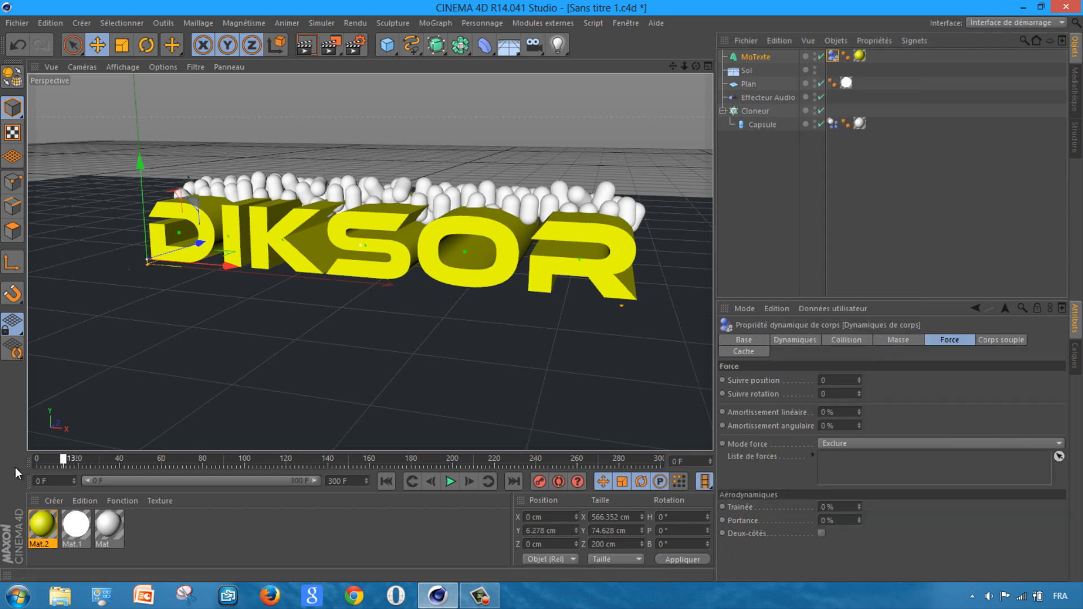
# Play the simulation to frame 18 and set the Effecteur Audio's P.X parameter to 160 cm
pyautogui.click(450, 481)
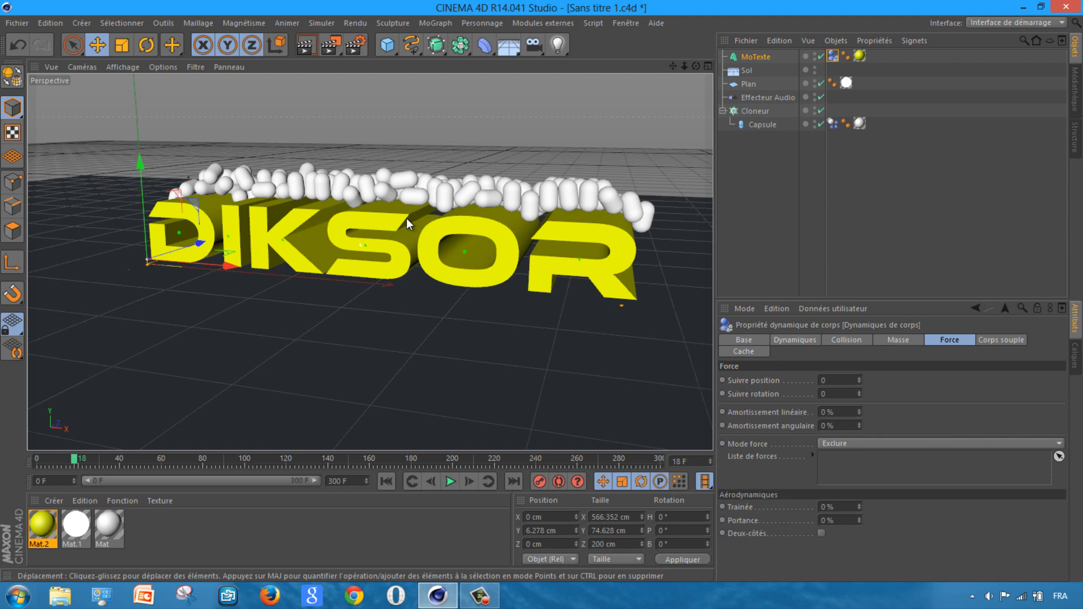
pyautogui.scroll(1, 408, 225)
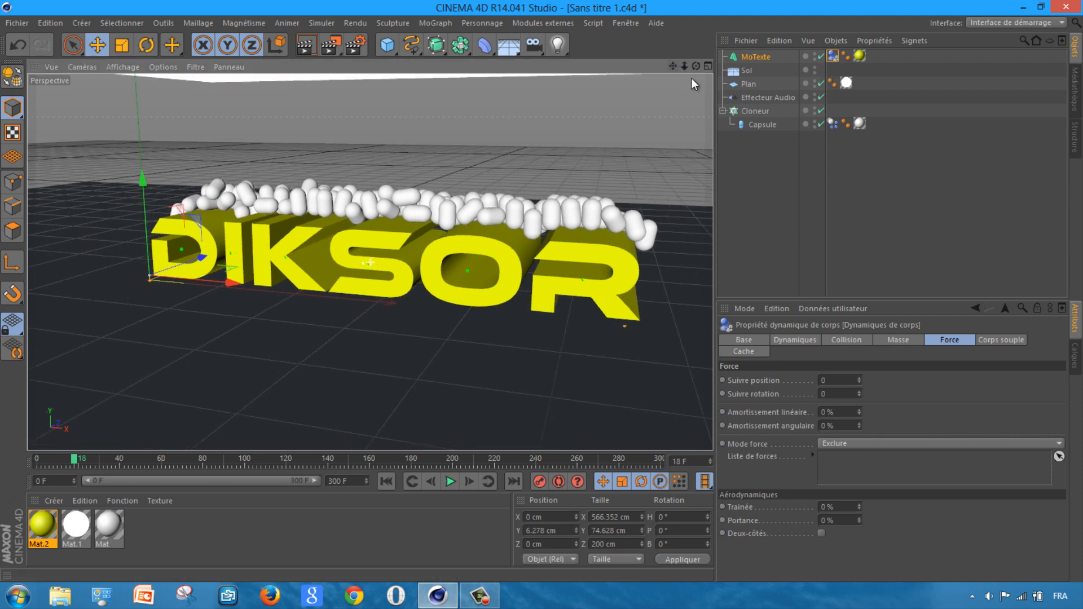
pyautogui.click(768, 97)
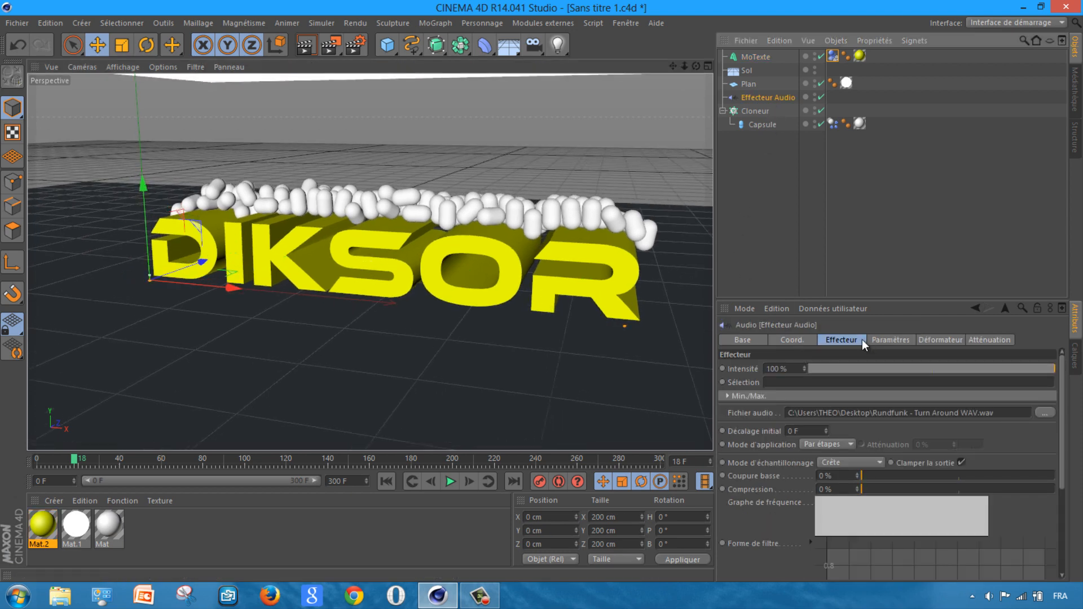
pyautogui.click(891, 339)
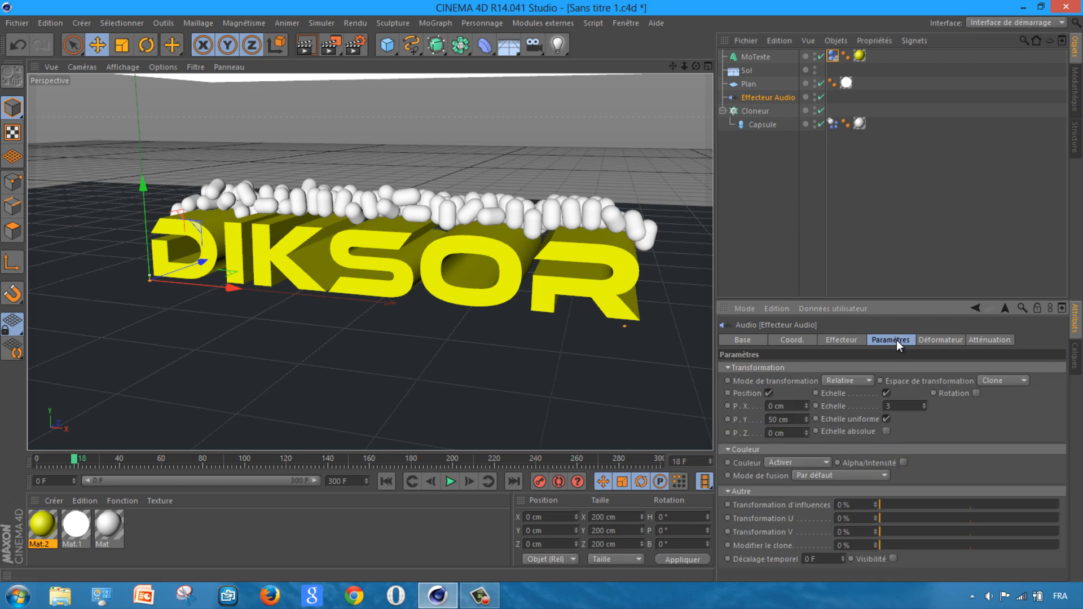
pyautogui.doubleClick(772, 405)
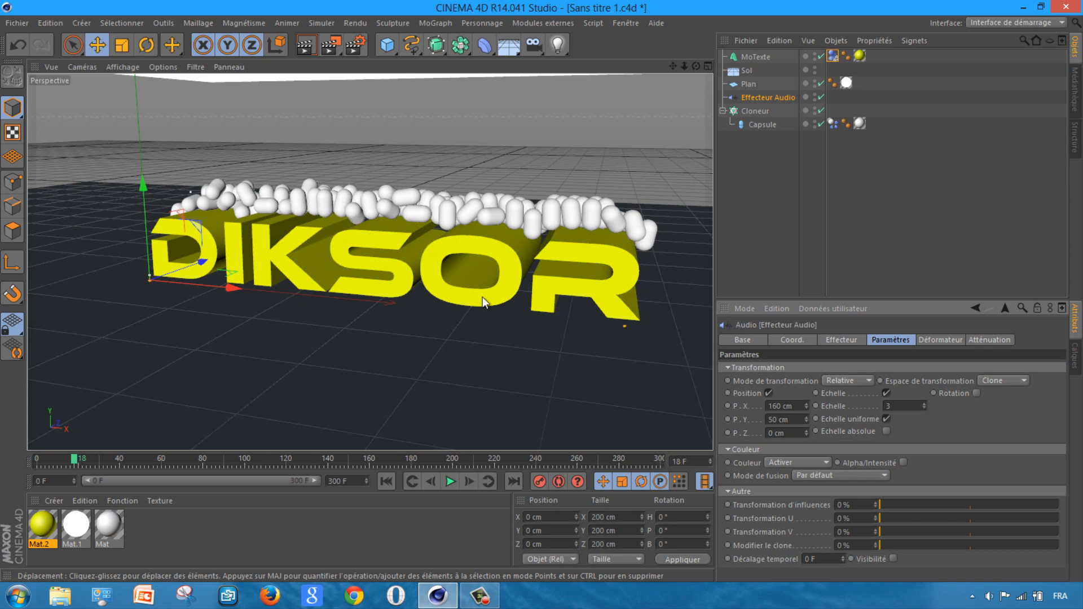
# Play the simulation to frame 88, inspect the capsules around the text, and rewind to frame 0
pyautogui.moveTo(672, 67); pyautogui.dragTo(663, 70)
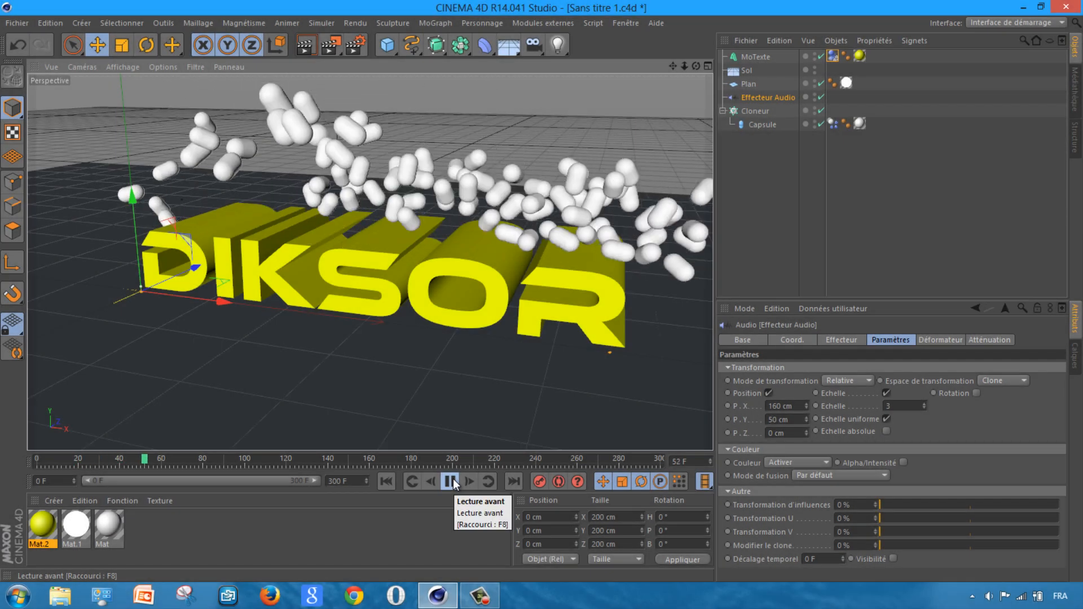
pyautogui.click(450, 481)
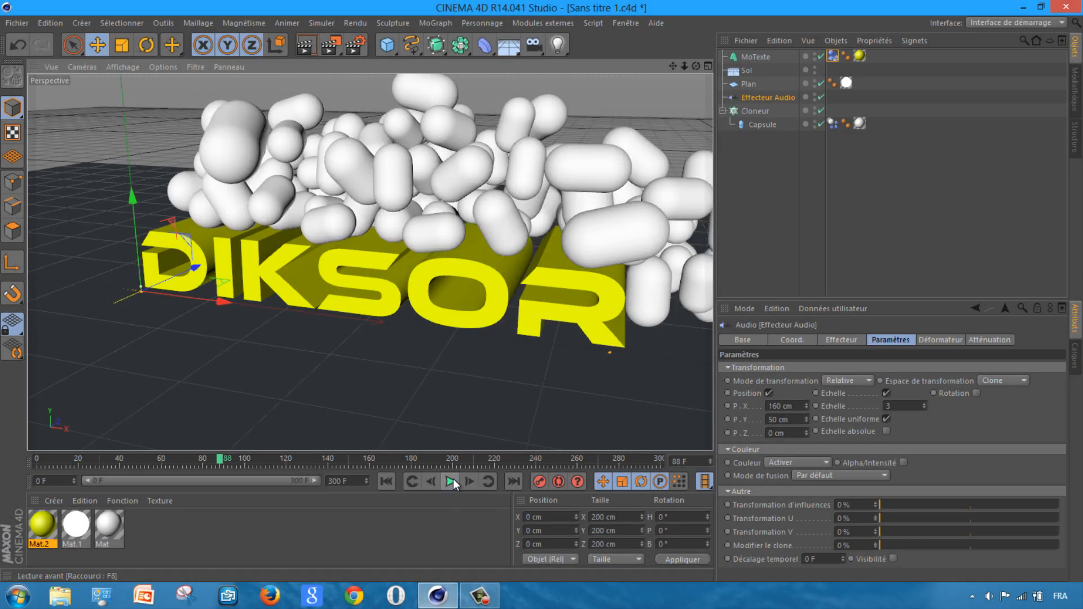
pyautogui.moveTo(696, 66); pyautogui.dragTo(651, 84)
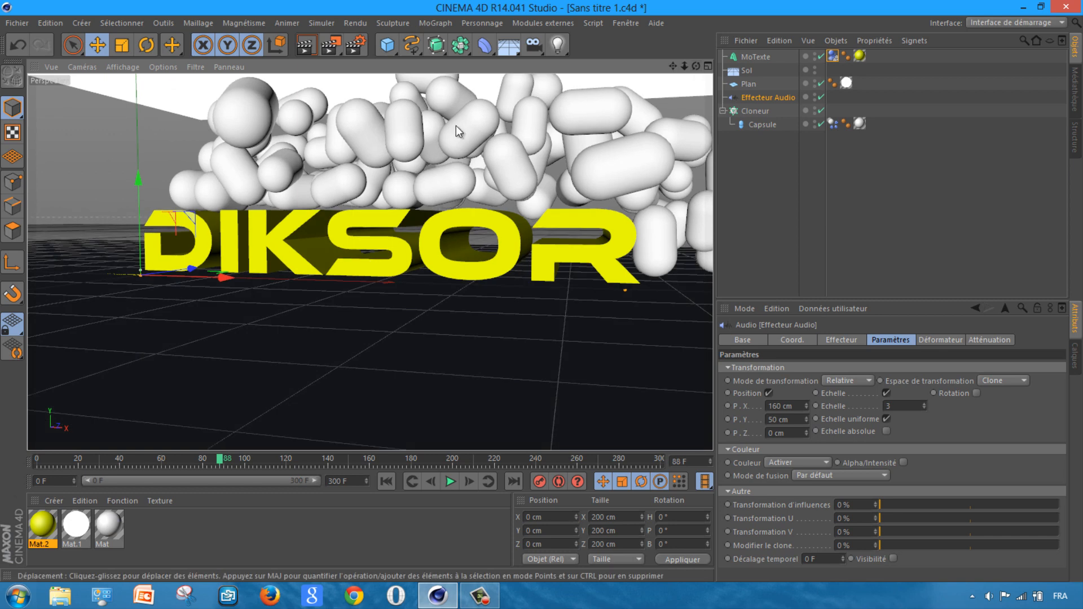
pyautogui.scroll(2, 541, 293)
pyautogui.scroll(1, 542, 292)
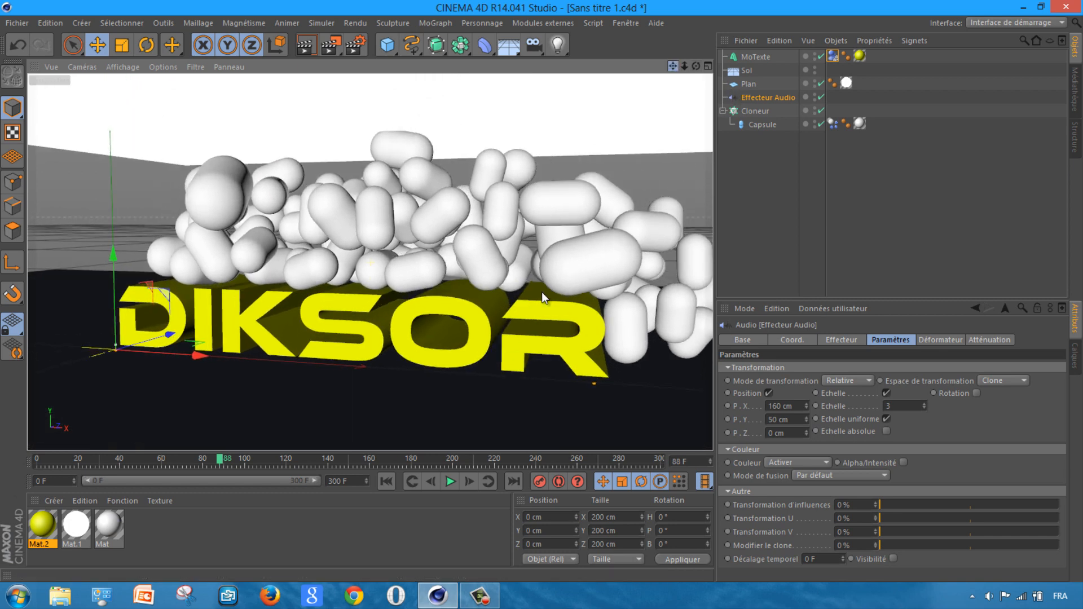
pyautogui.moveTo(222, 465); pyautogui.dragTo(13, 465)
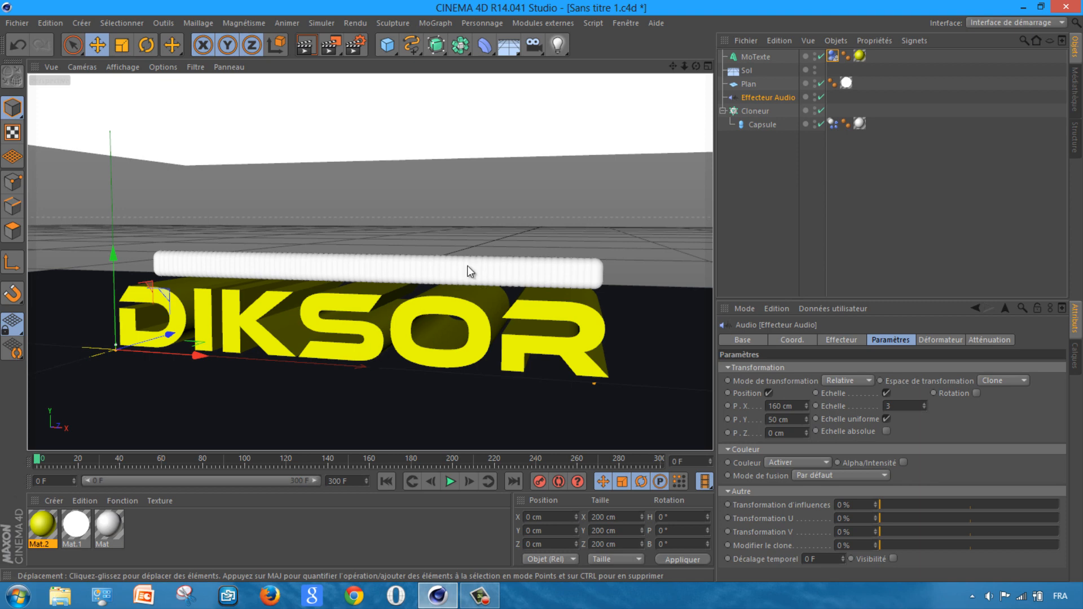
# Raise the Plan object above the text to about 477 cm in Y
pyautogui.moveTo(697, 67); pyautogui.dragTo(540, 285)
pyautogui.moveTo(684, 66); pyautogui.dragTo(588, 142)
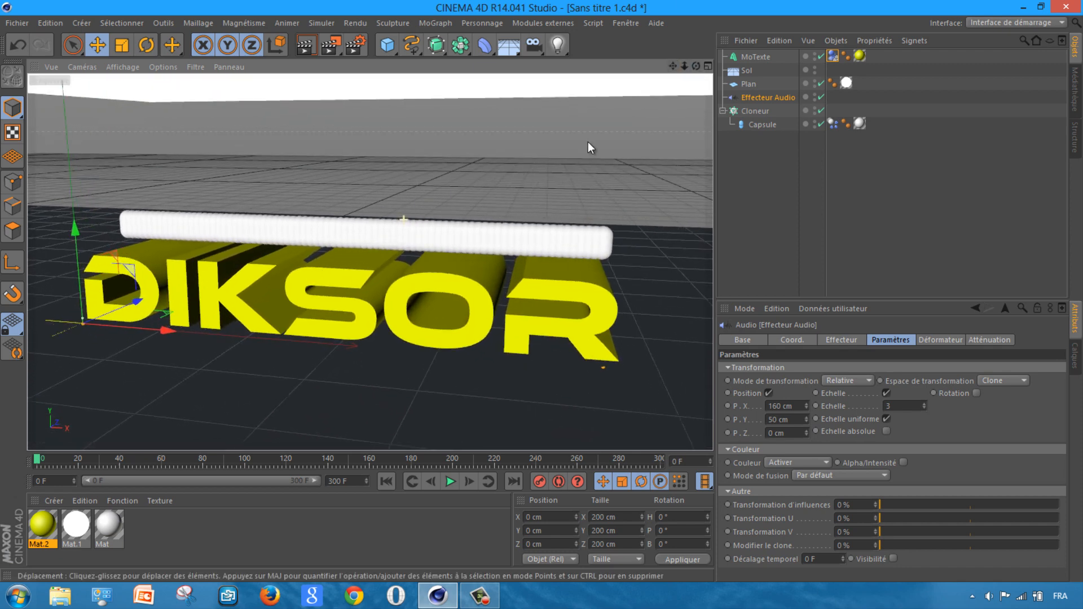
pyautogui.moveTo(696, 66); pyautogui.dragTo(651, 70)
pyautogui.click(292, 260)
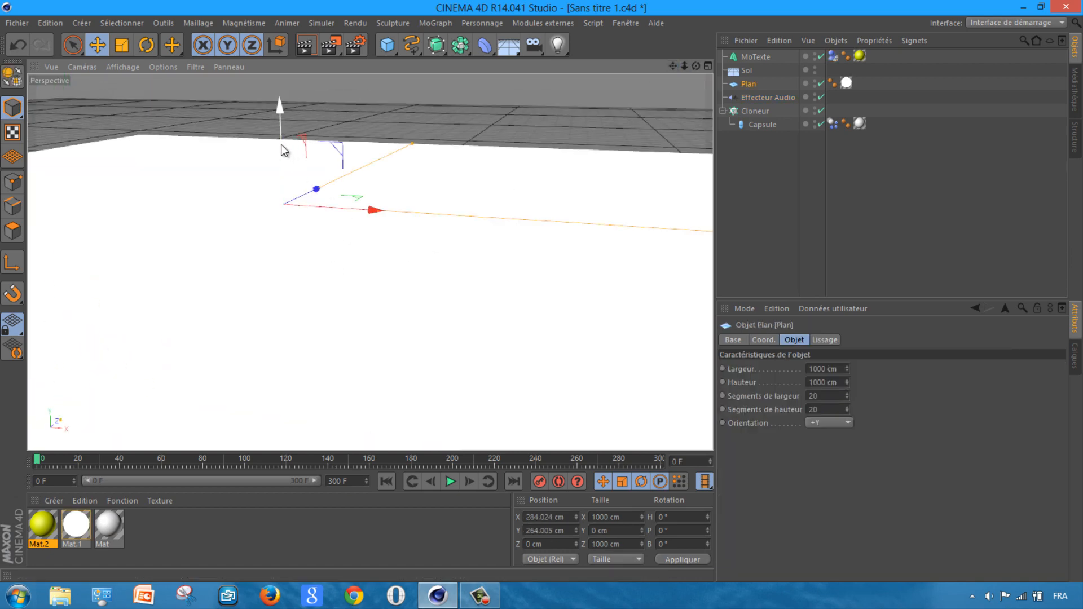
pyautogui.moveTo(281, 146); pyautogui.dragTo(294, 163)
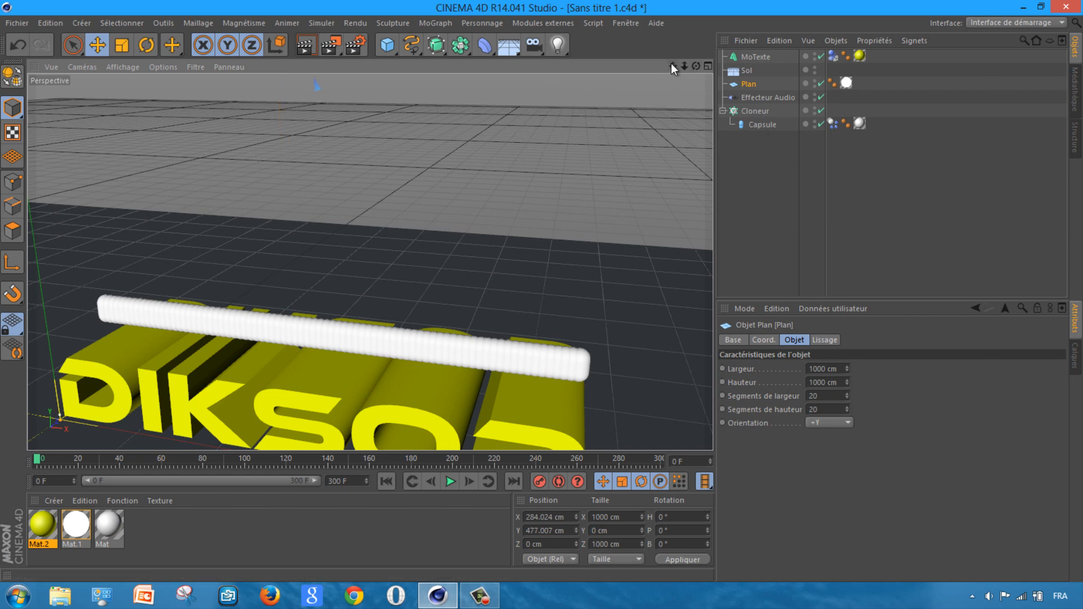
pyautogui.moveTo(673, 66); pyautogui.dragTo(484, 216)
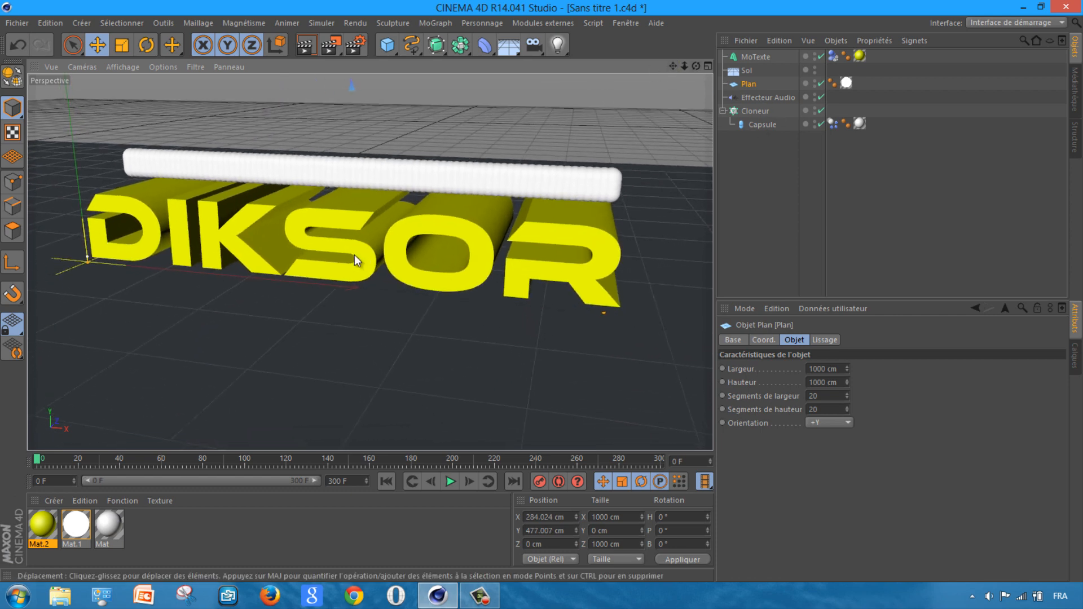
# Play the simulation to frame 52 and test-render the perspective view
pyautogui.click(449, 481)
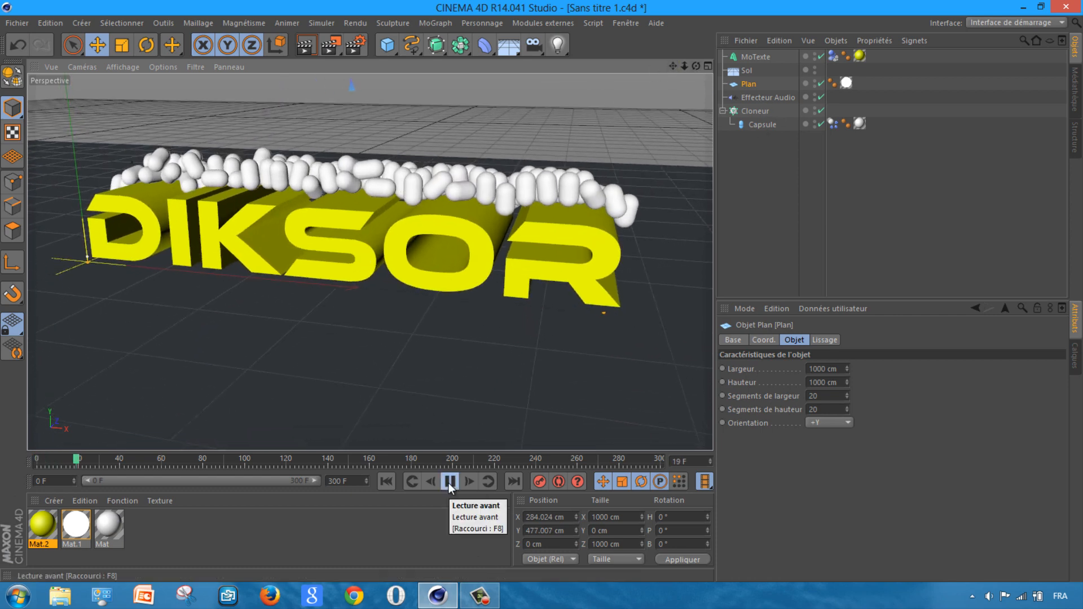
pyautogui.click(450, 481)
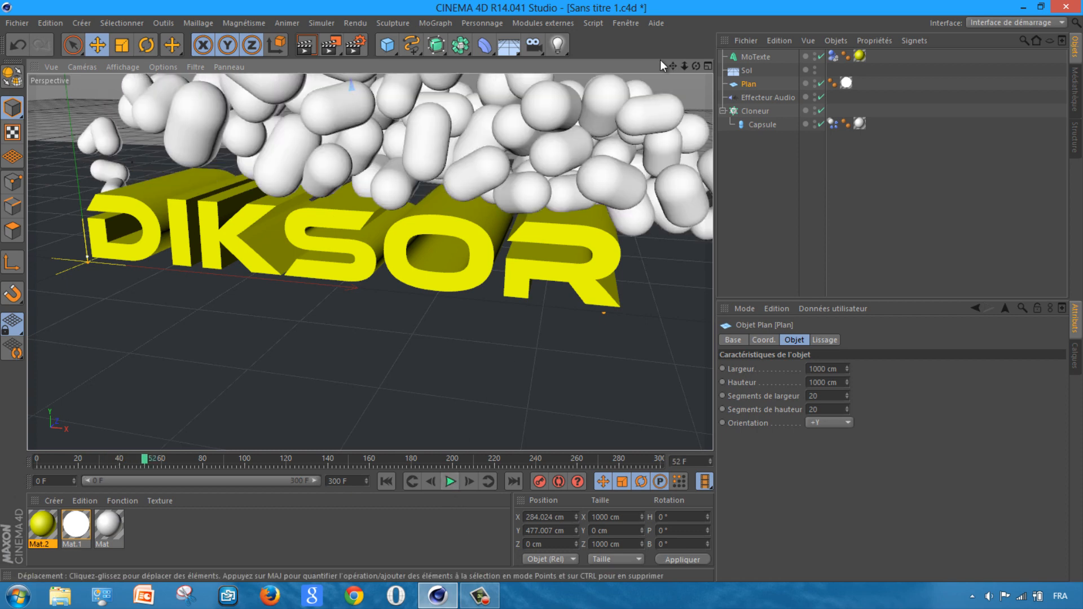
pyautogui.moveTo(672, 66); pyautogui.dragTo(544, 349)
pyautogui.click(307, 45)
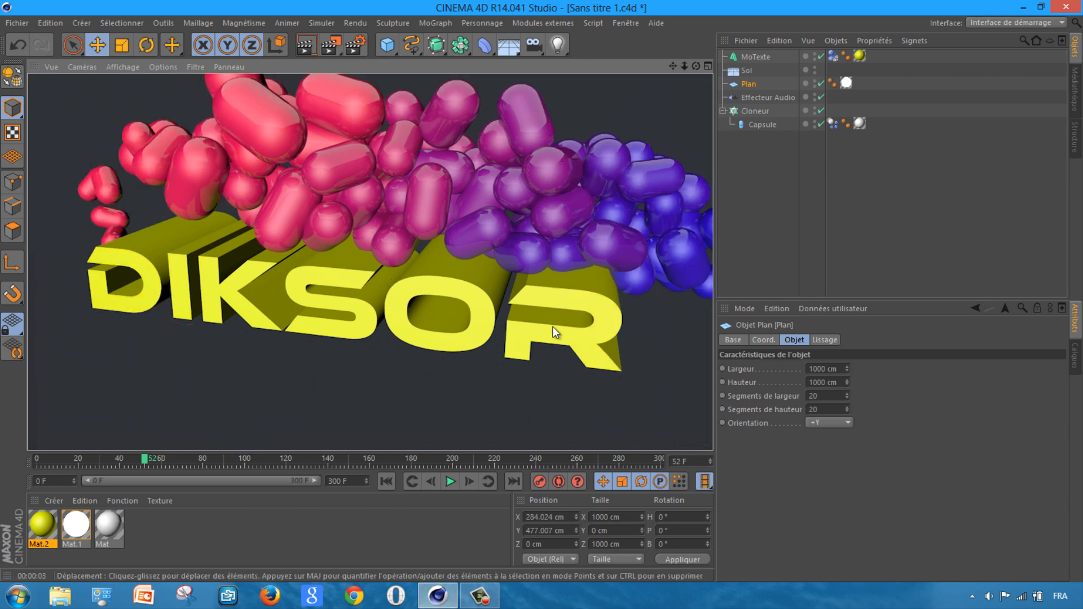
pyautogui.click(425, 373)
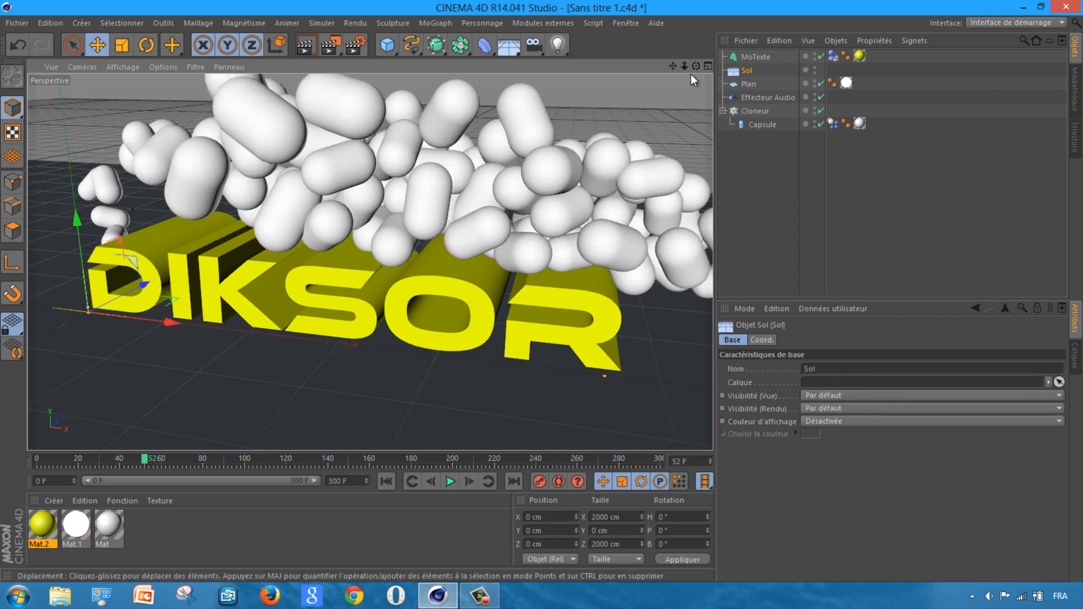
# Add a light and position it in front of the text at about X 553, Y 200, Z -344 cm
pyautogui.moveTo(558, 44); pyautogui.dragTo(615, 66)
pyautogui.moveTo(142, 298); pyautogui.dragTo(456, 392)
pyautogui.moveTo(398, 341); pyautogui.dragTo(322, 426)
pyautogui.scroll(-3, 525, 227)
pyautogui.moveTo(397, 348); pyautogui.dragTo(378, 113)
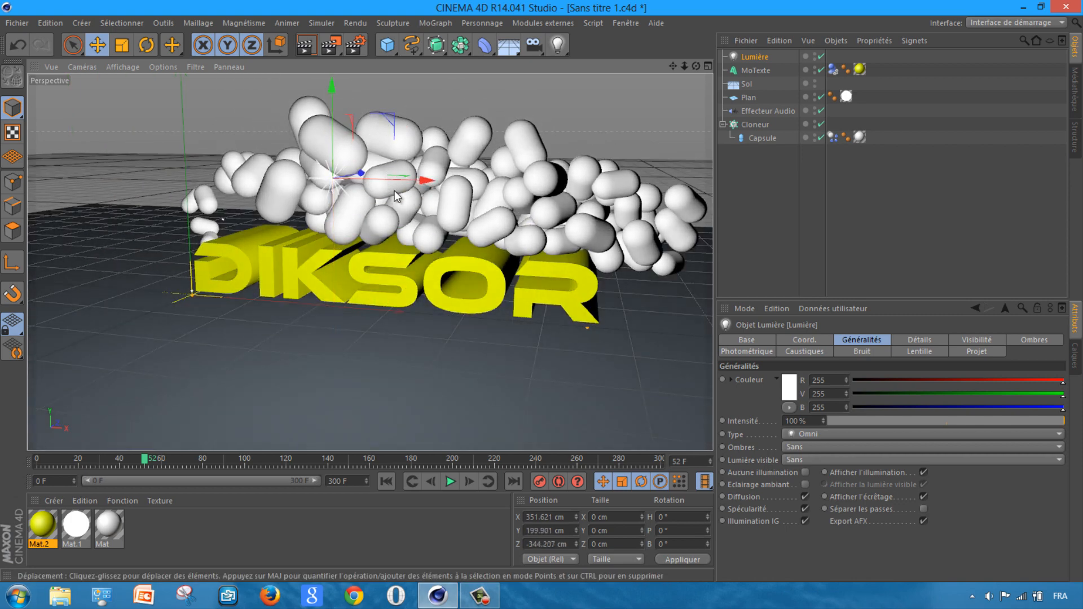
pyautogui.moveTo(429, 185); pyautogui.dragTo(682, 202)
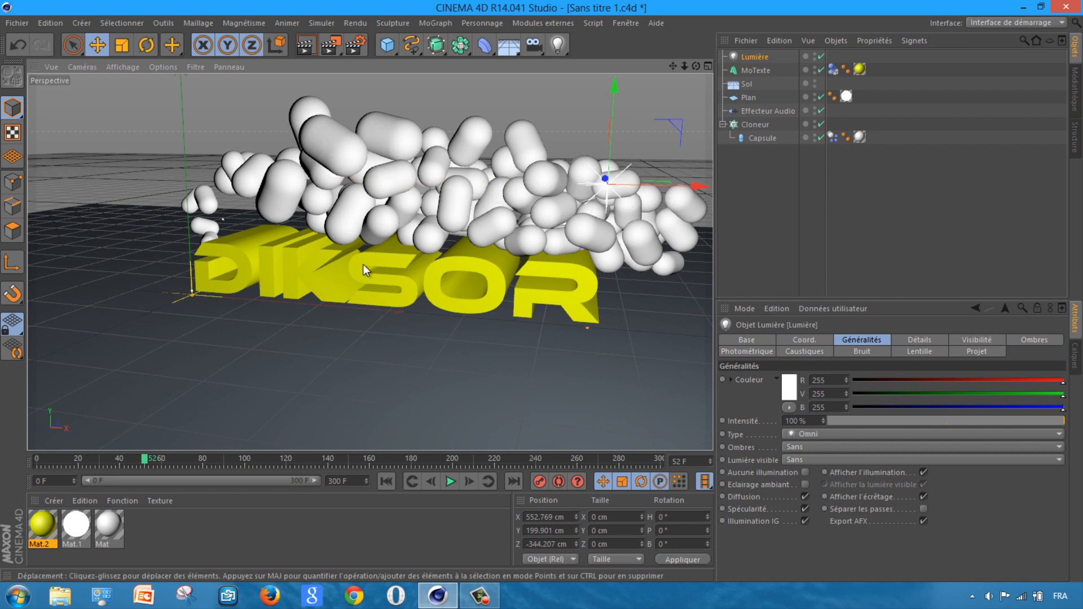
# Rewind to frame 0 and shift the MoTexte along X to about 14 cm
pyautogui.click(32, 460)
pyautogui.click(238, 289)
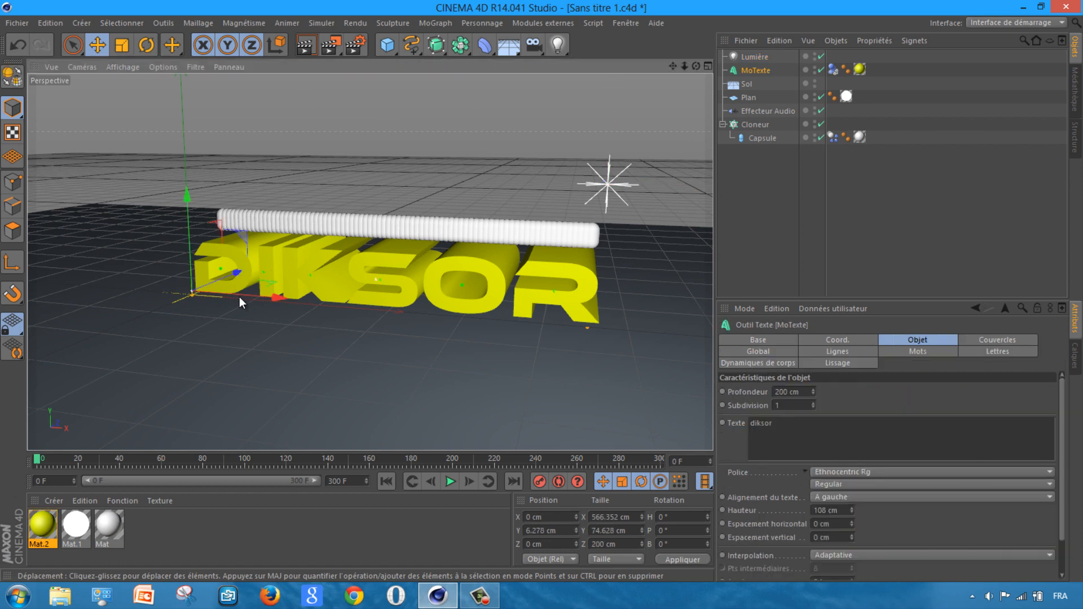
pyautogui.moveTo(239, 297); pyautogui.dragTo(248, 295)
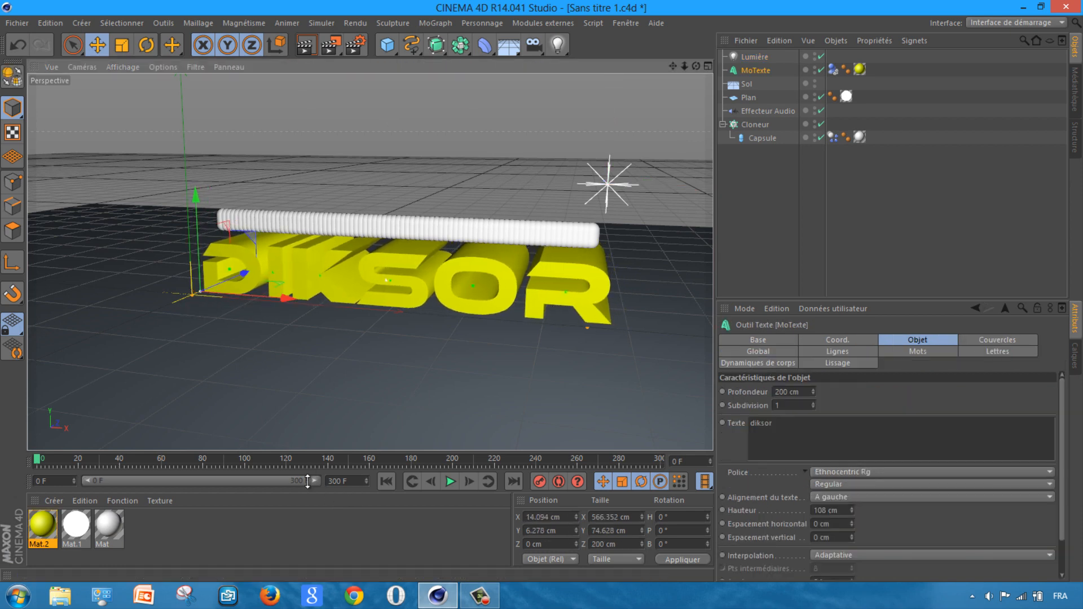
# Replay the simulation from the start to frame 18 and test-render the lit scene
pyautogui.click(247, 459)
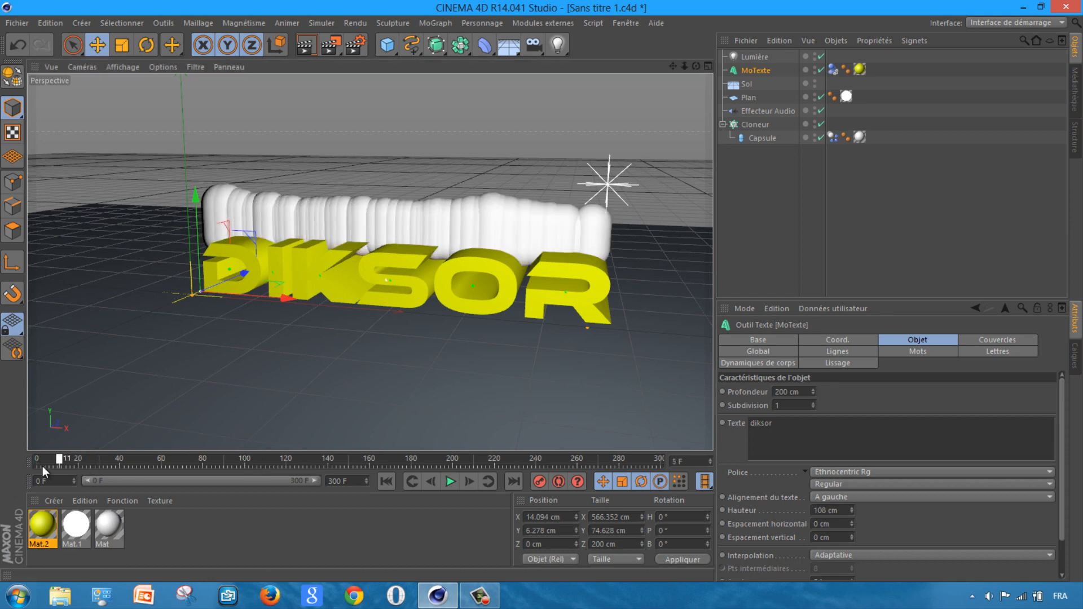
pyautogui.click(386, 481)
pyautogui.click(450, 481)
pyautogui.click(450, 481)
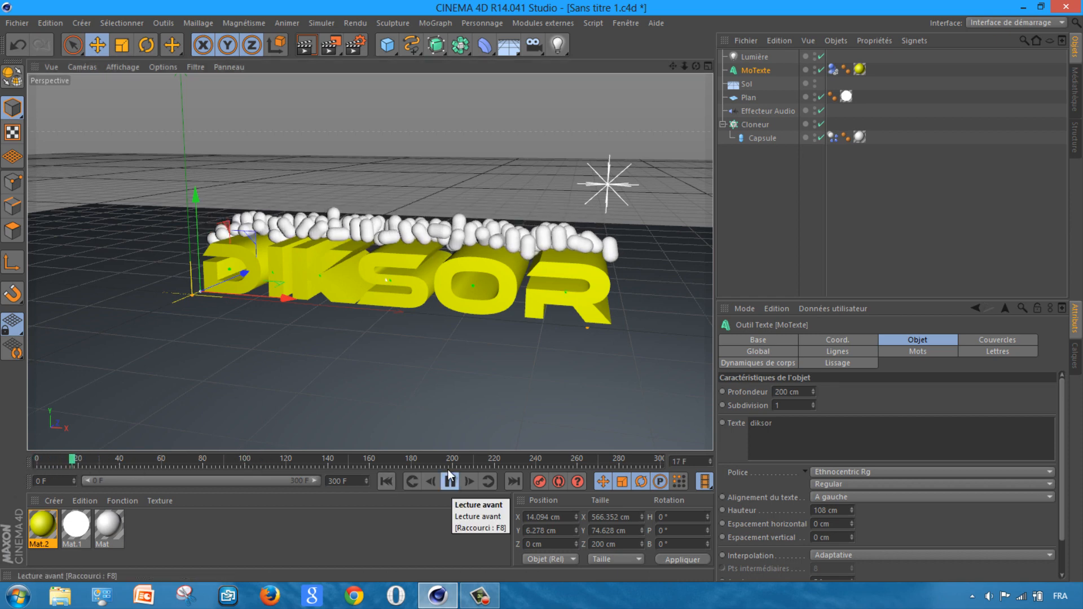
pyautogui.click(308, 47)
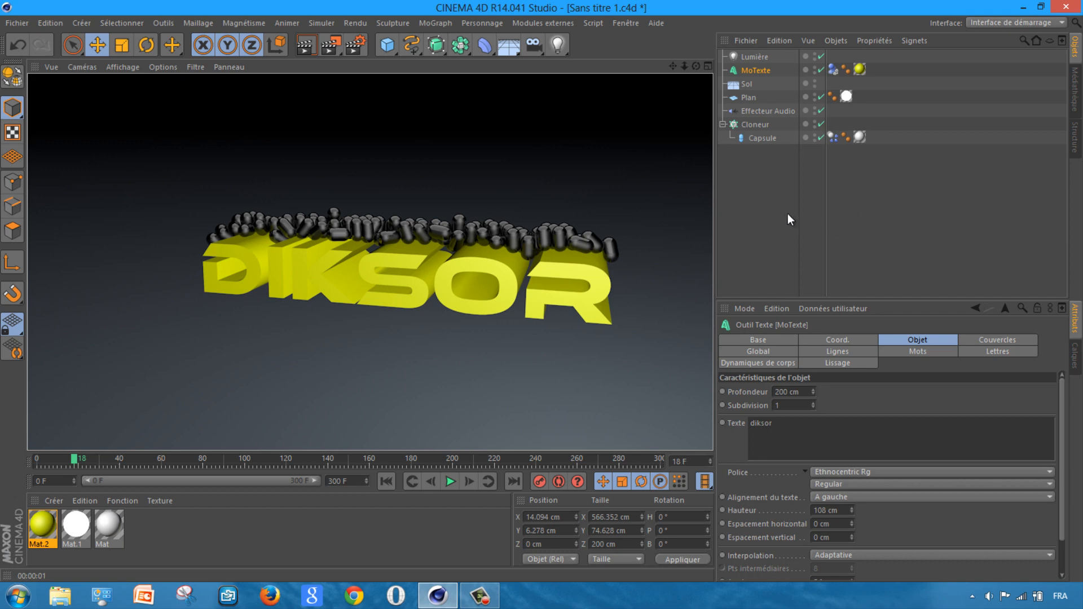
# Set the light's shadows to Masques d'ombres (ombres diffuses) and test-render the view
pyautogui.click(755, 56)
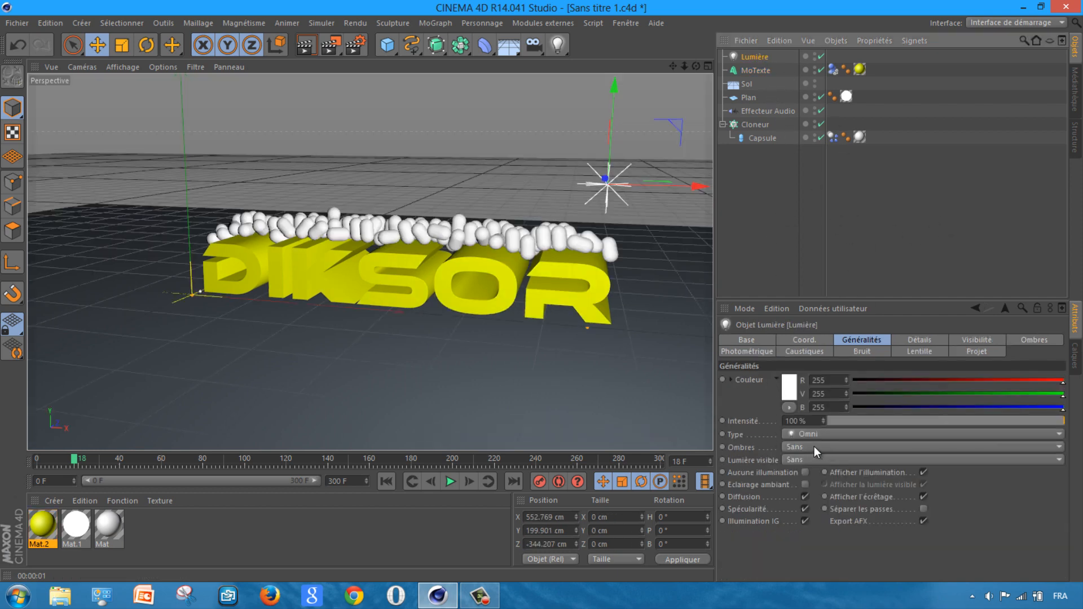
pyautogui.click(832, 446)
pyautogui.click(832, 476)
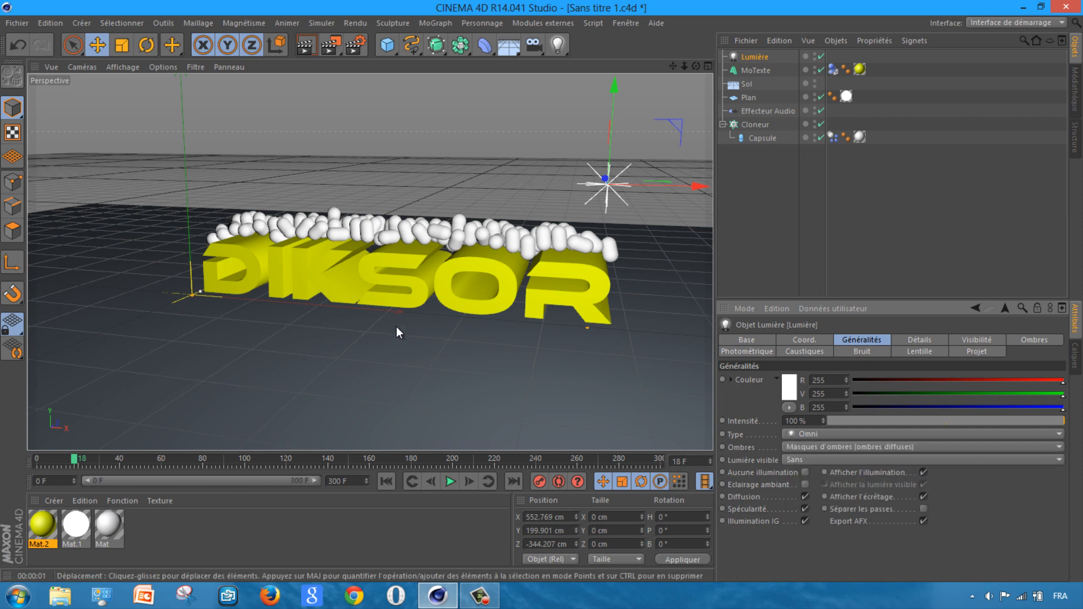
pyautogui.click(305, 44)
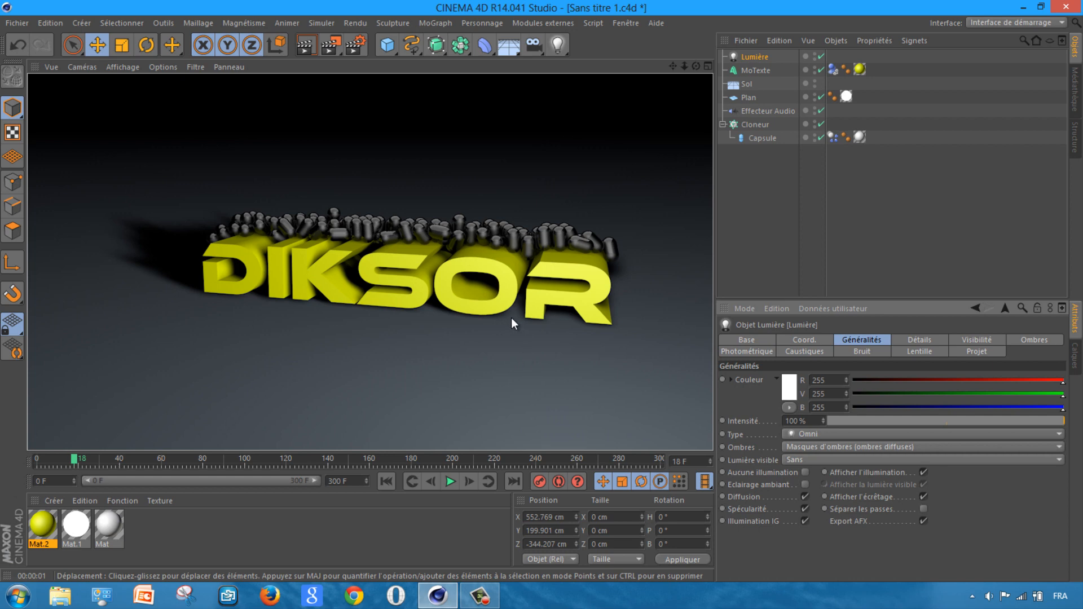
# Play the simulation on to frame 116 and test-render the capsules with shadows
pyautogui.click(450, 482)
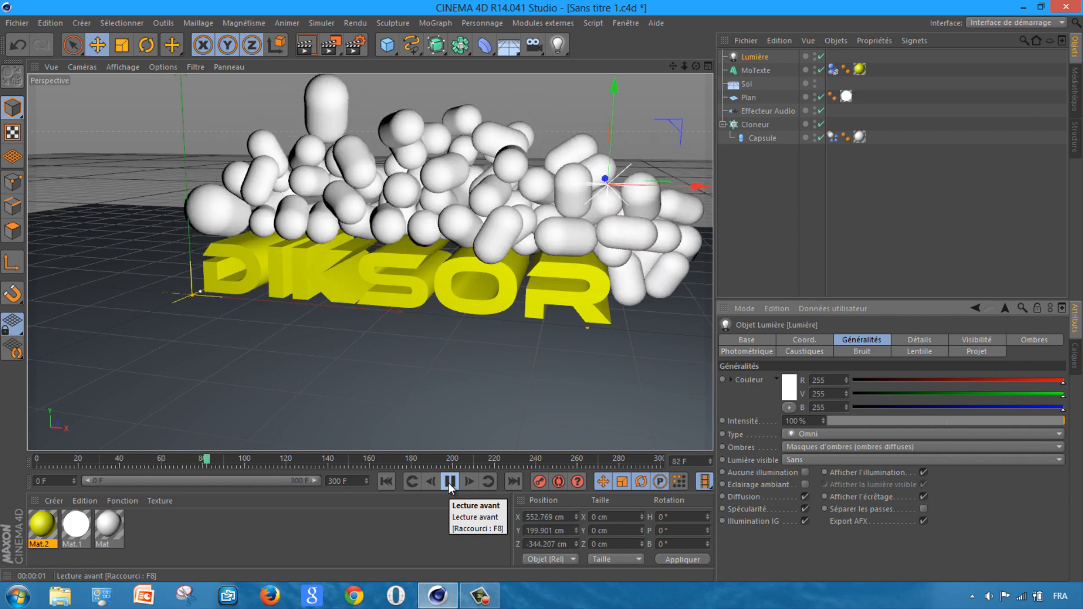
pyautogui.click(450, 483)
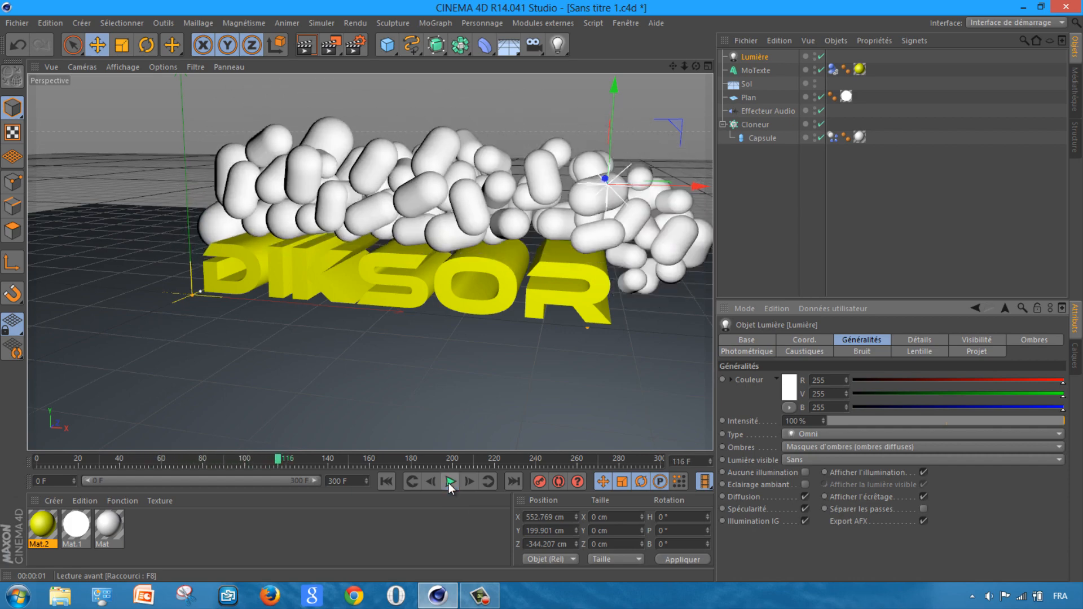
pyautogui.moveTo(673, 66); pyautogui.dragTo(653, 83)
pyautogui.click(306, 46)
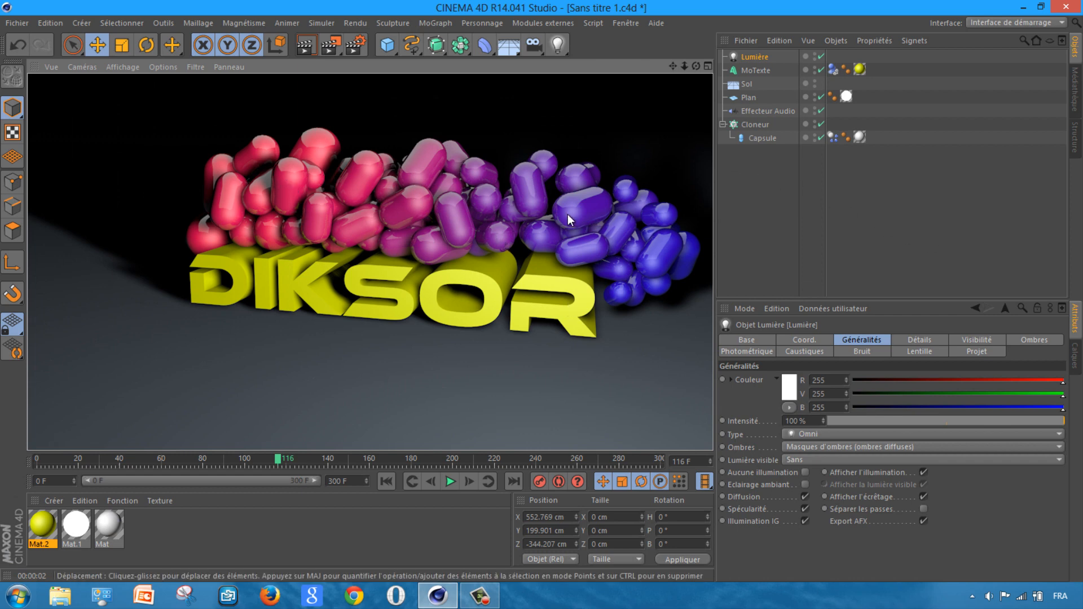
# Review the Effecteur Audio's parameters and the Cloneur's object settings
pyautogui.click(757, 111)
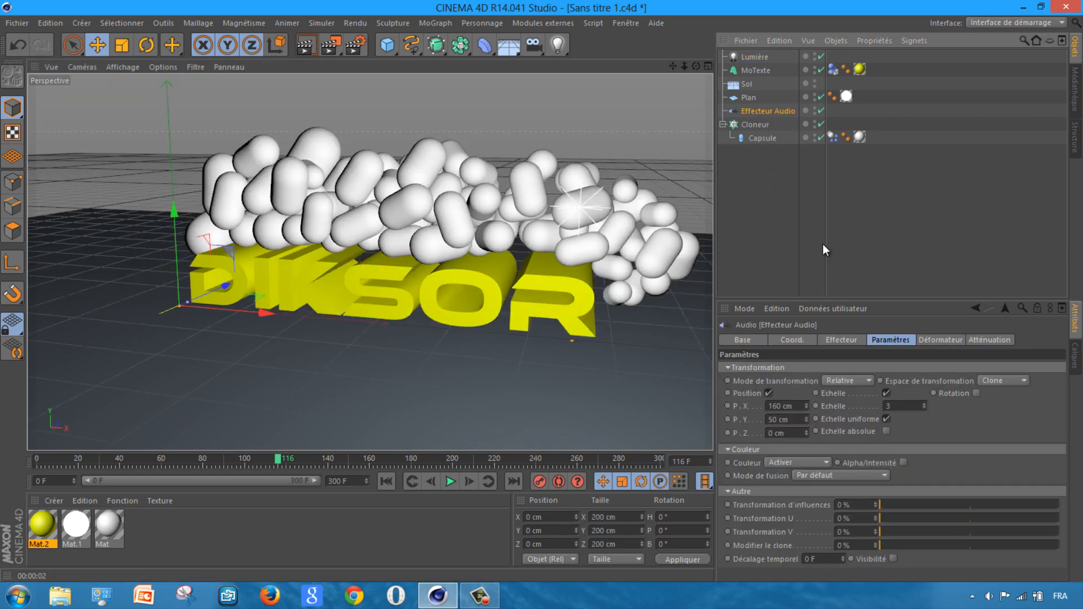
pyautogui.click(839, 339)
pyautogui.click(886, 340)
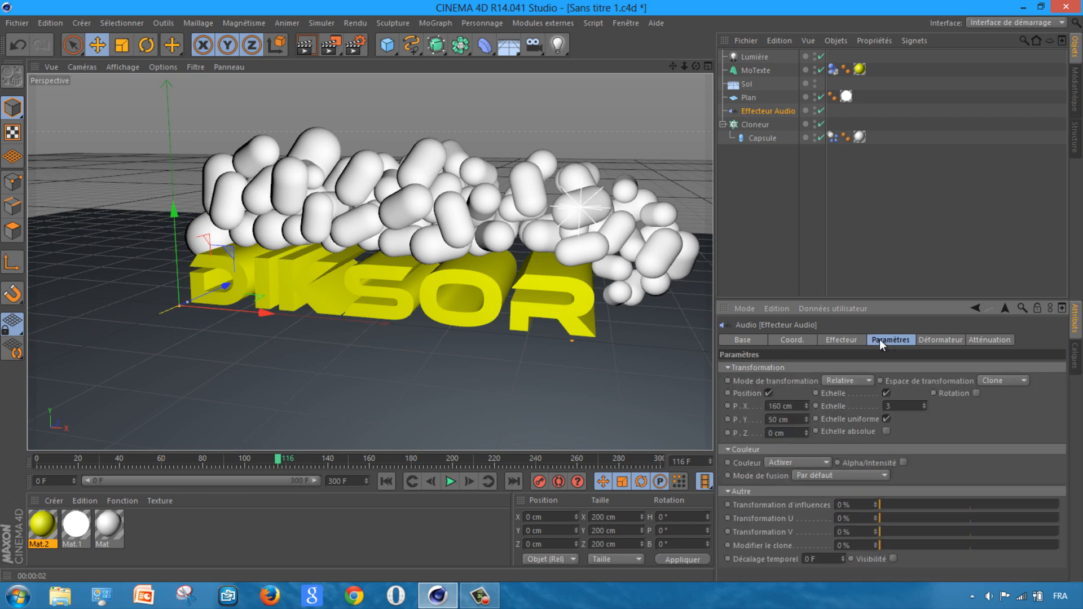
pyautogui.click(757, 124)
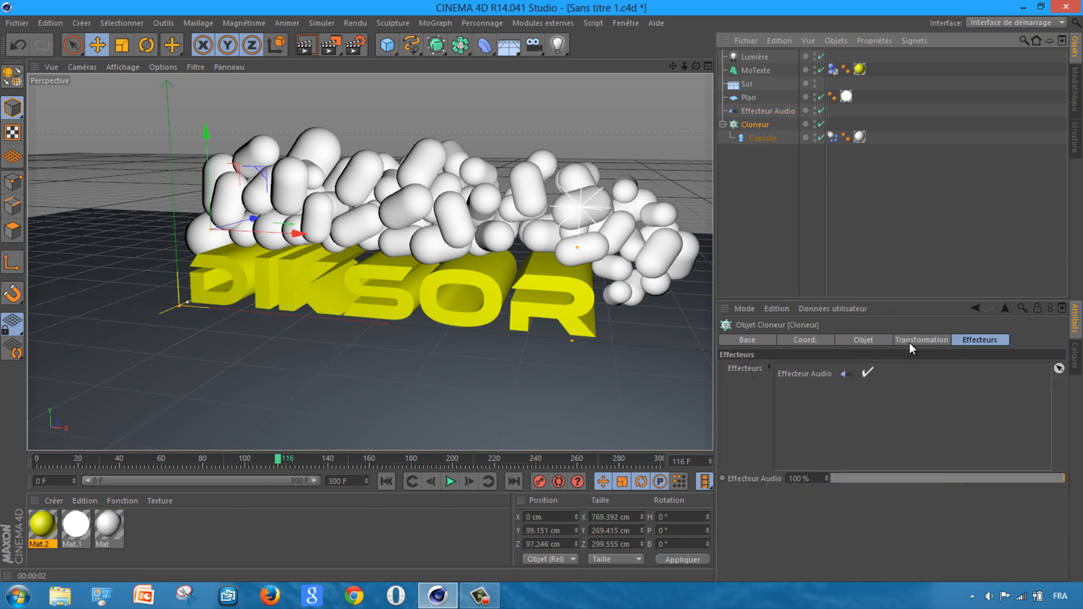
pyautogui.click(866, 339)
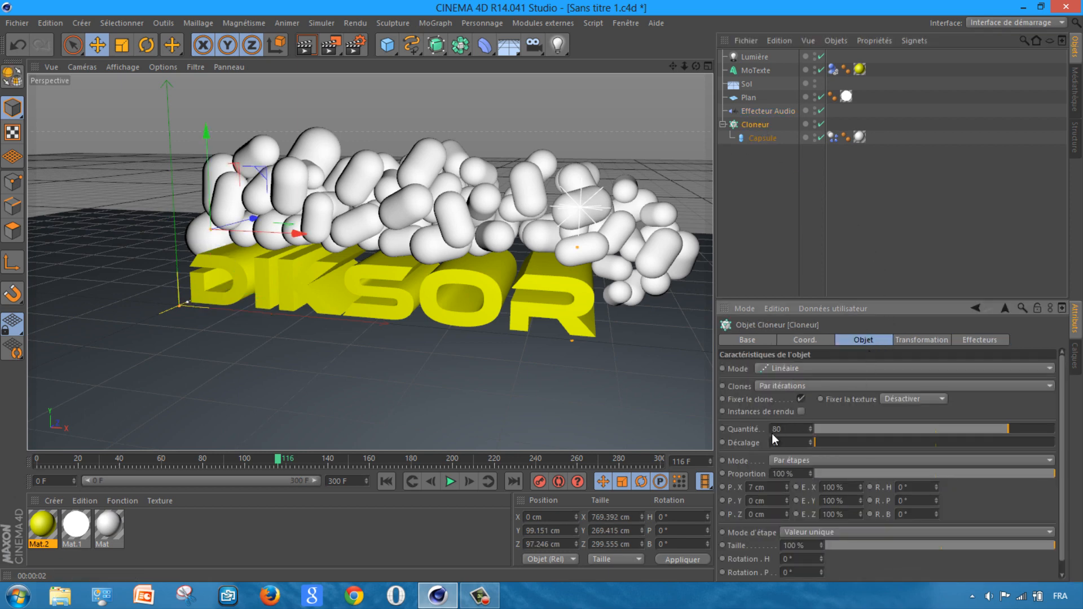
# Return to frame 0 and set the Cloneur's P.X spacing between clones to 5 cm
pyautogui.click(788, 485)
pyautogui.moveTo(277, 460); pyautogui.dragTo(2, 454)
pyautogui.moveTo(673, 66); pyautogui.dragTo(605, 300)
pyautogui.moveTo(759, 487); pyautogui.dragTo(735, 487)
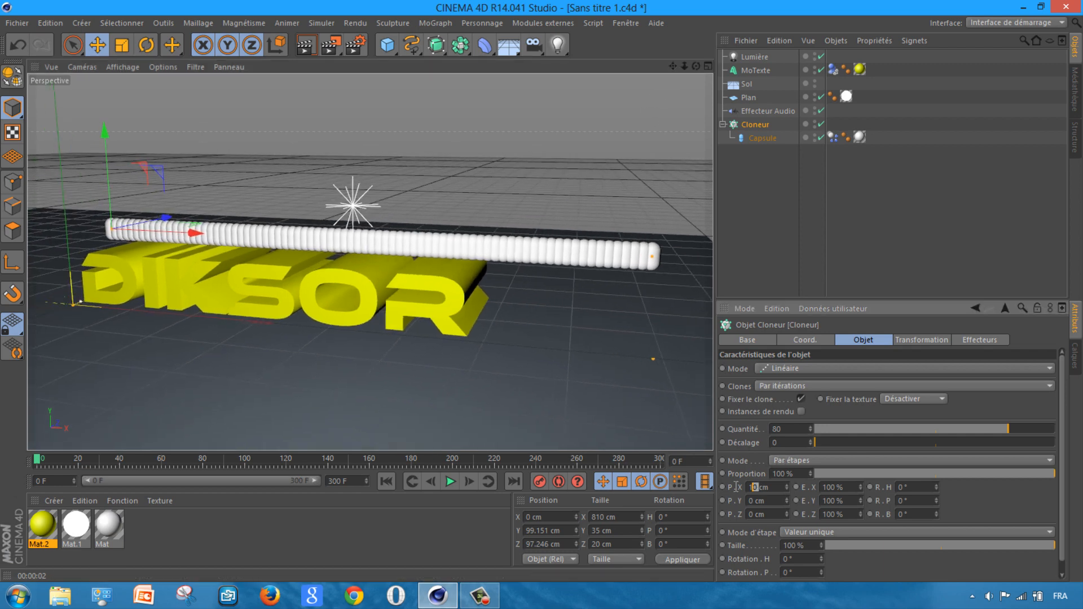
pyautogui.write('5')
pyautogui.click(799, 268)
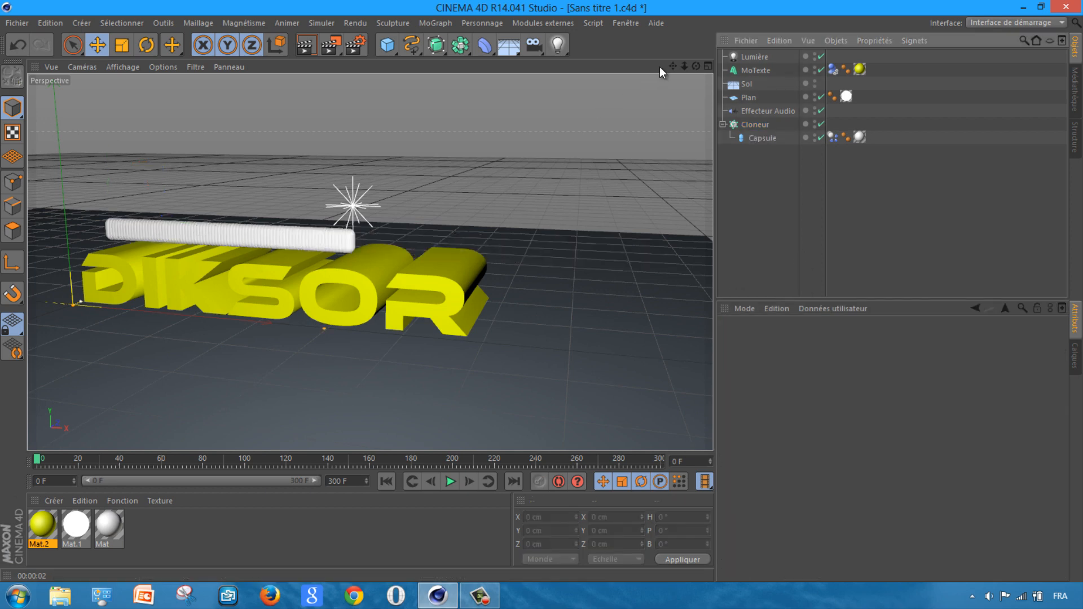
# Start rendering the 0–300 frame animation at 1280x720 in the Visualiseur and check the first rendered frames
pyautogui.moveTo(673, 66); pyautogui.dragTo(519, 256)
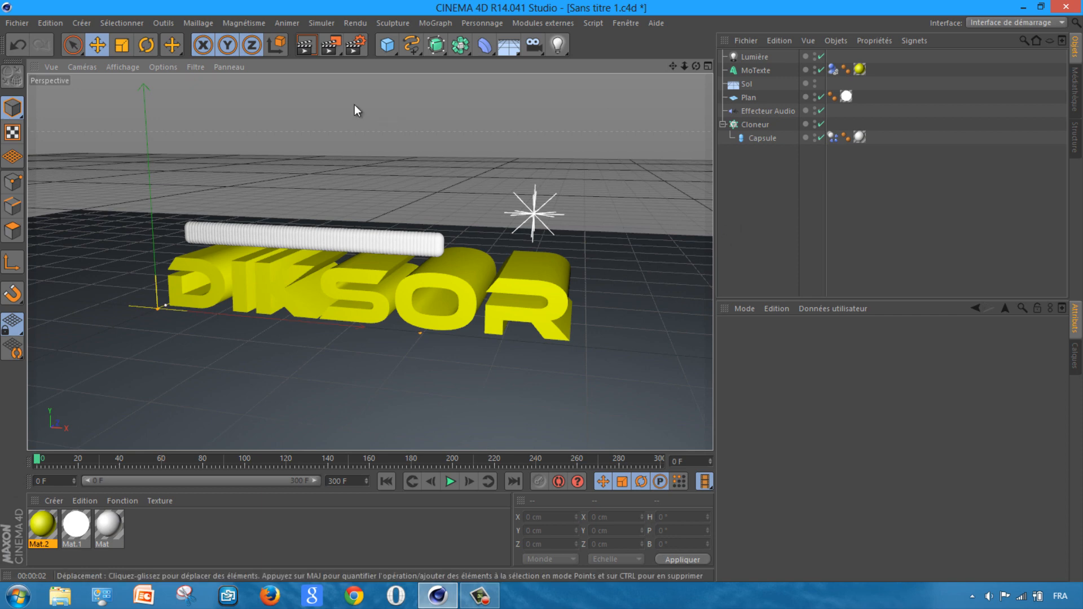
pyautogui.click(330, 44)
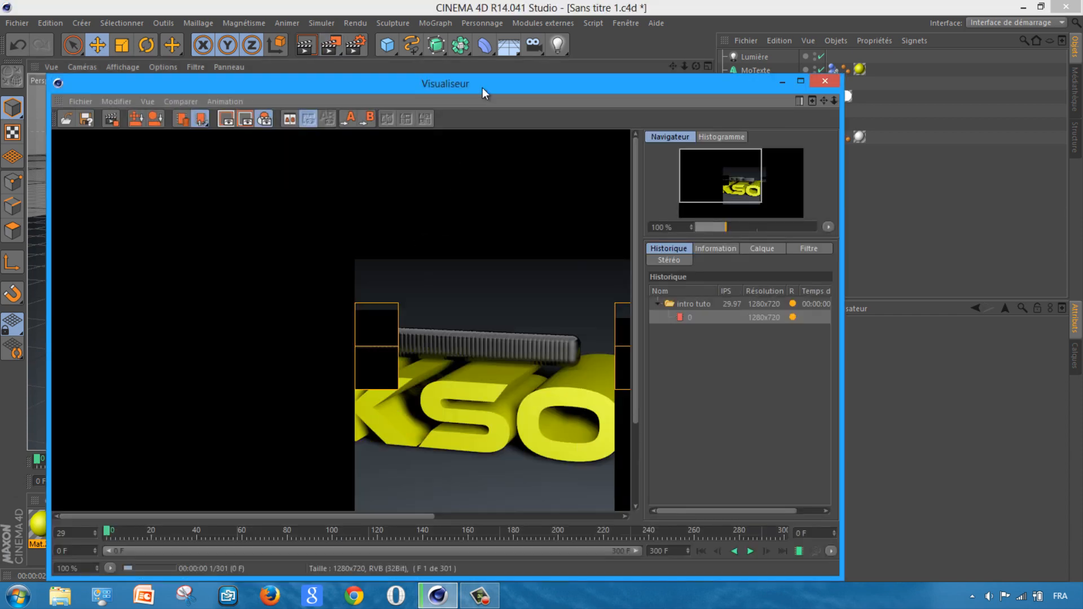
pyautogui.moveTo(482, 83); pyautogui.dragTo(476, 39)
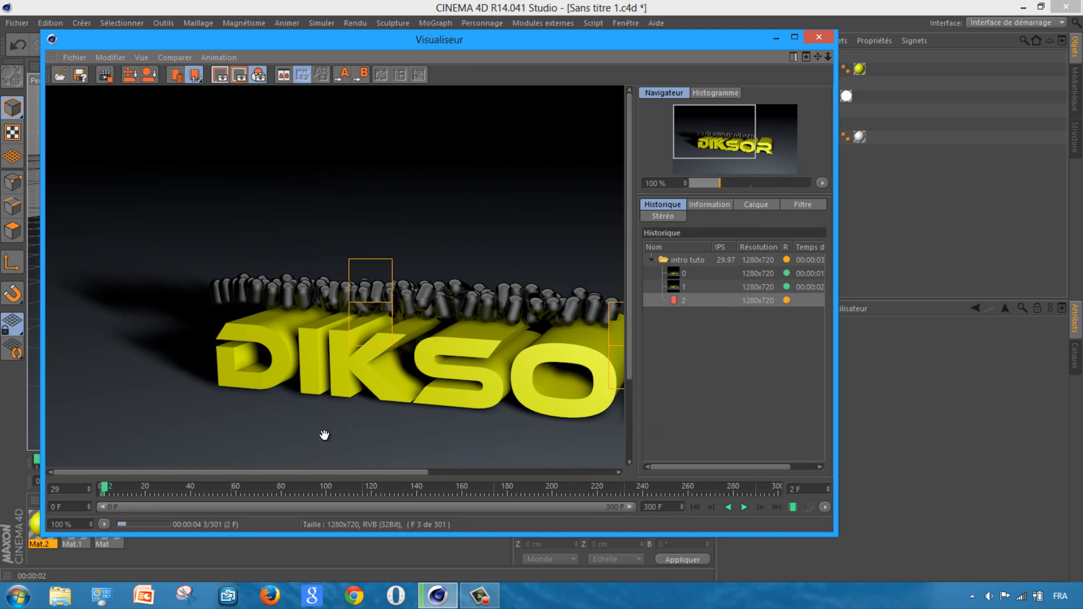
pyautogui.moveTo(293, 471); pyautogui.dragTo(354, 470)
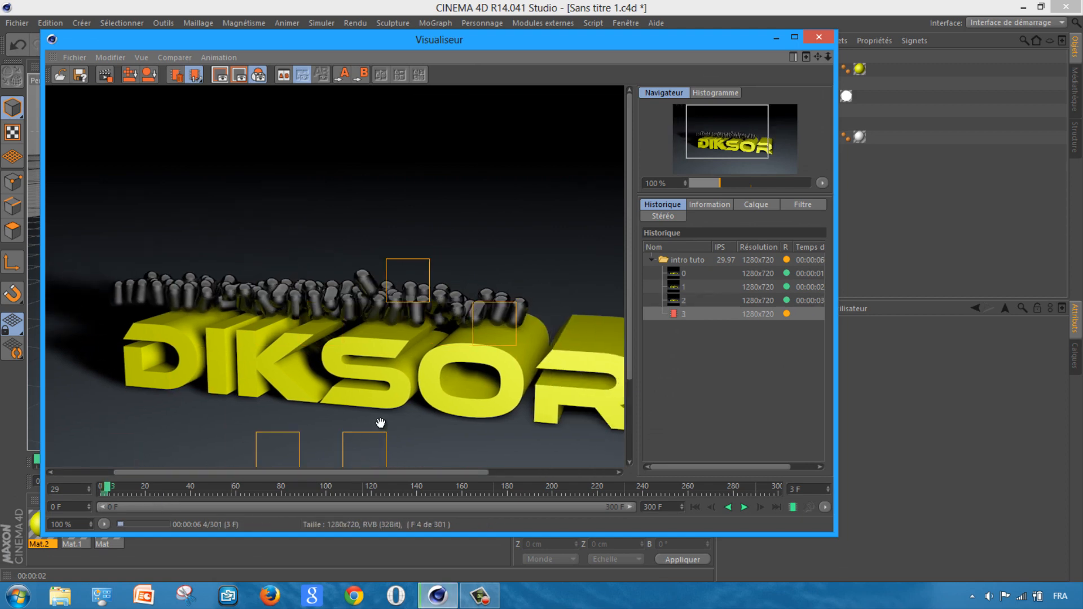